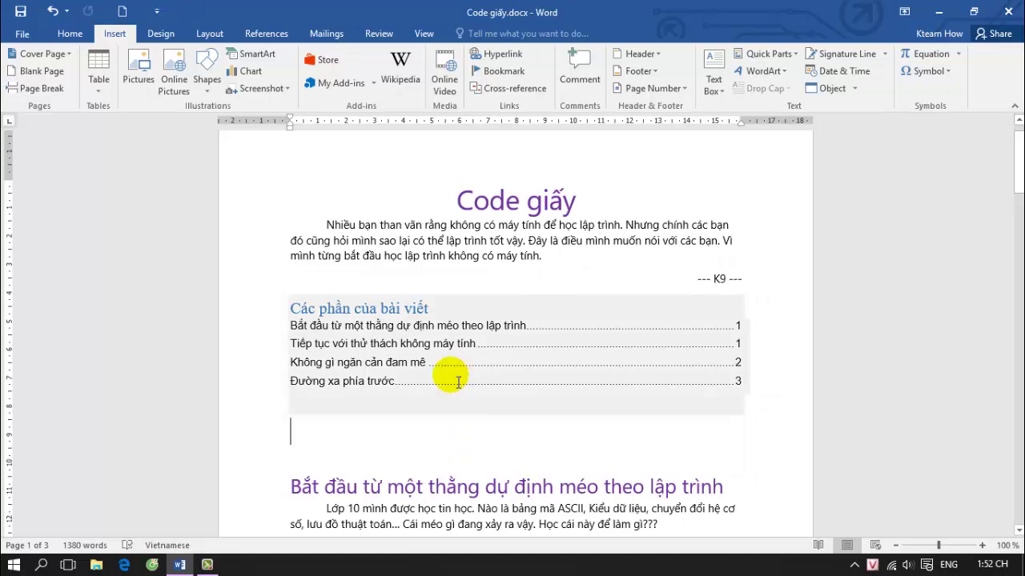
Follow the last contents entry to jump to the Đường xa phía trước section
left_click(453, 381)
left_click(451, 300)
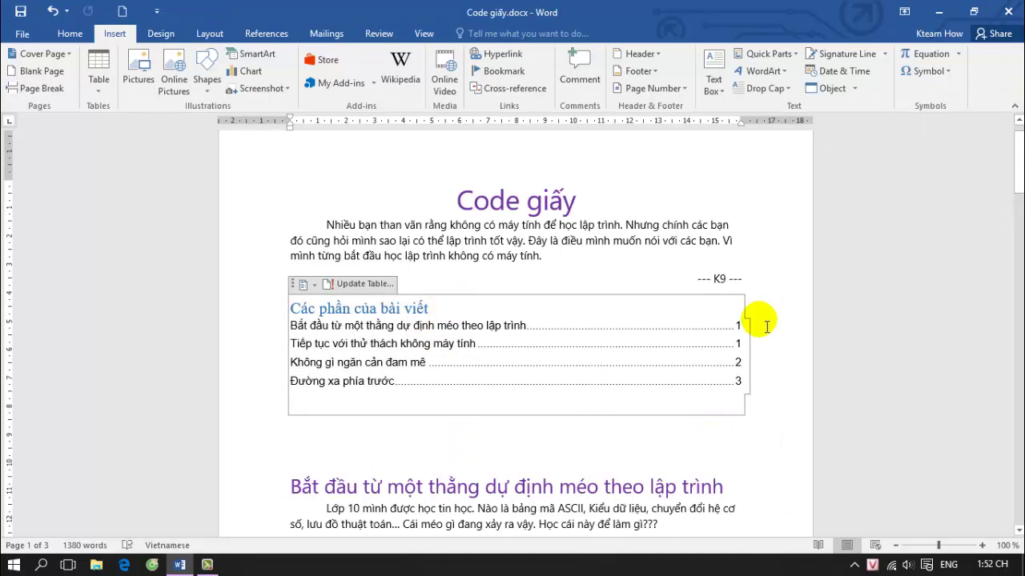
left_click(749, 326)
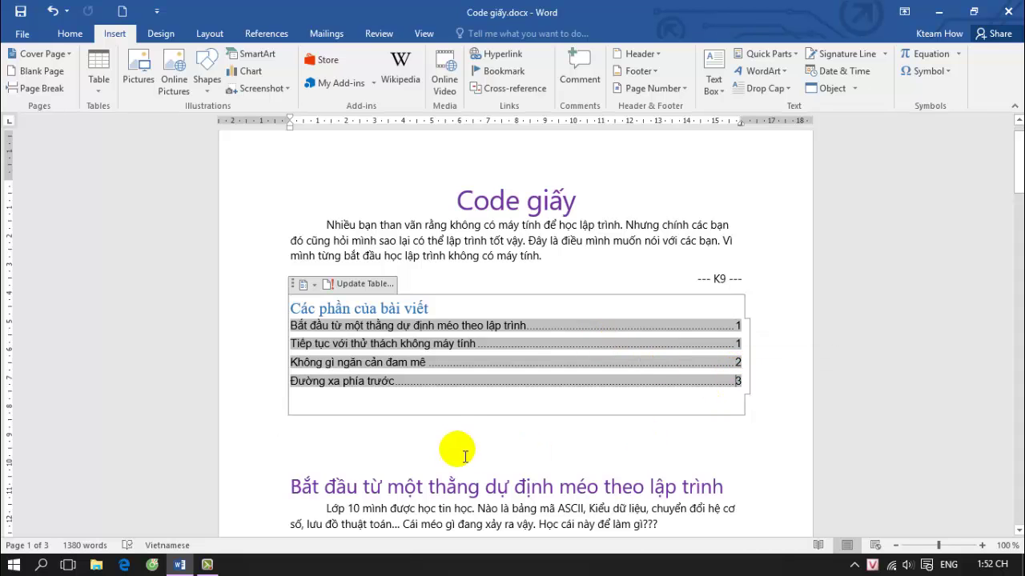
scroll(464, 447, "down", 1)
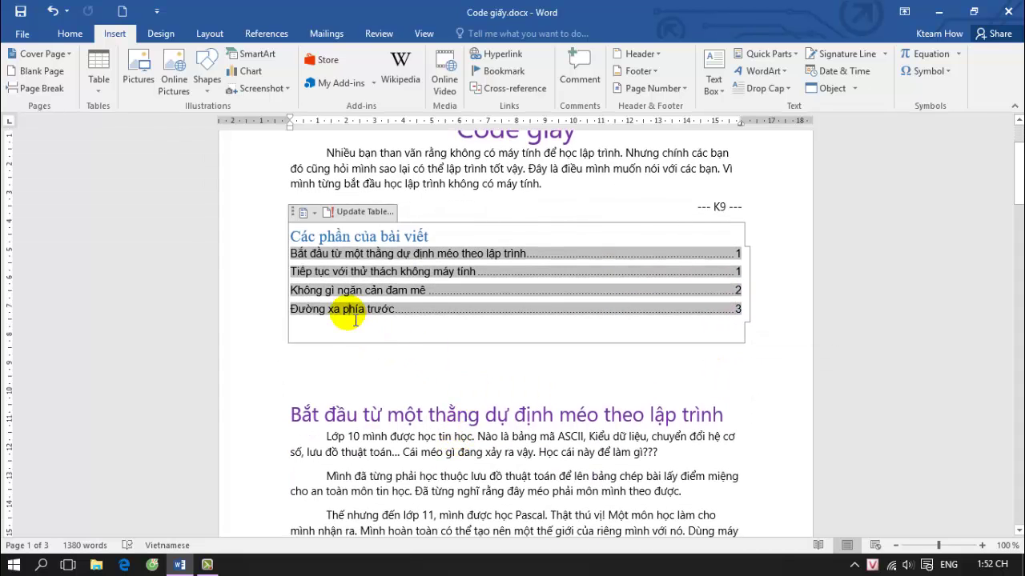
double_click(352, 312)
left_click(470, 355)
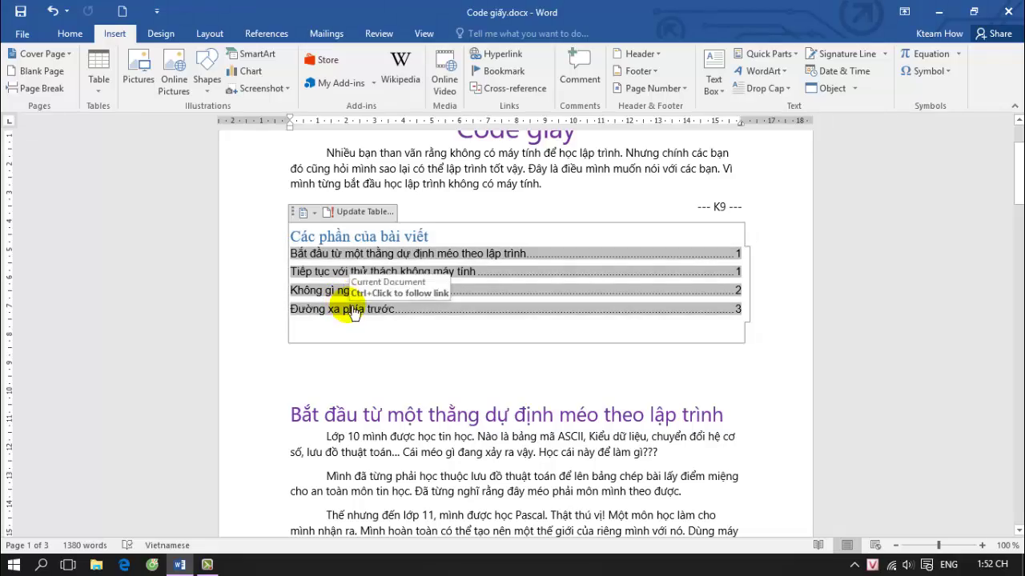
left_click(354, 313, "ctrl")
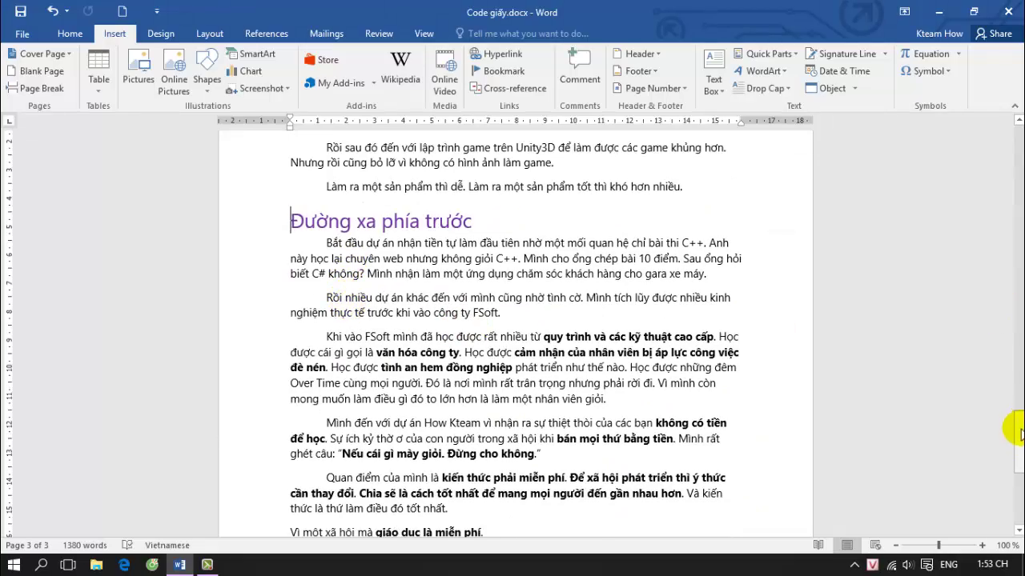
left_click_drag(1019, 444, 1019, 160)
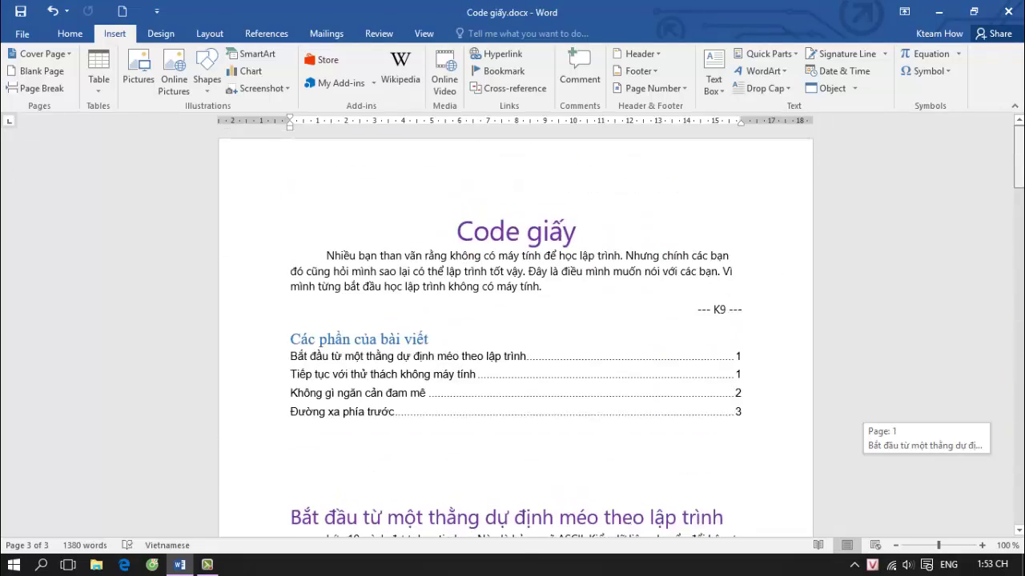
Use the contents entry to jump to the Tiếp tục với thử thách không máy tính heading
left_click(390, 397)
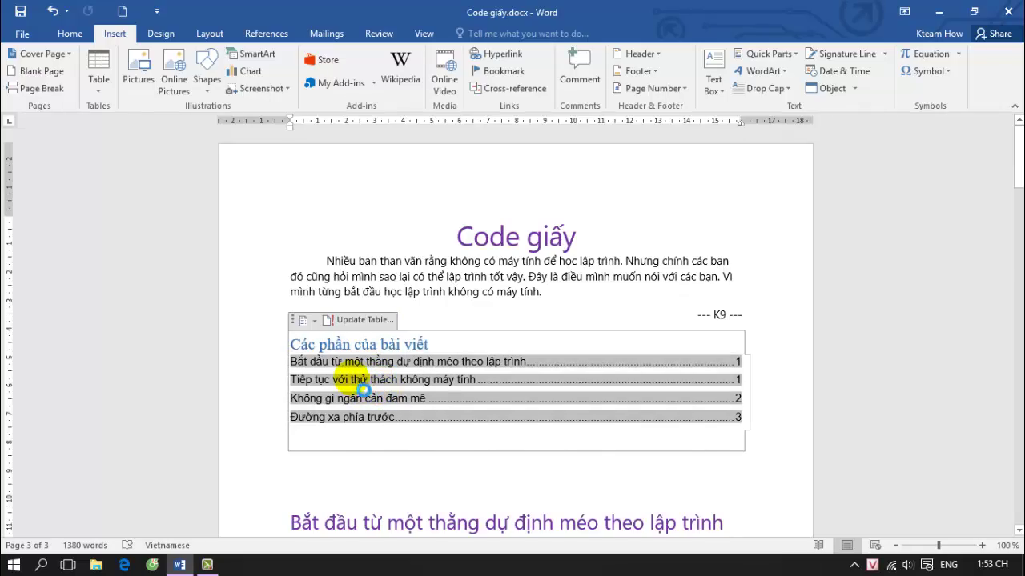
left_click(370, 380, "ctrl")
mouse_move(1018, 244)
left_mouse_down()
mouse_move(1017, 550)
mouse_move(1018, 192)
left_mouse_up()
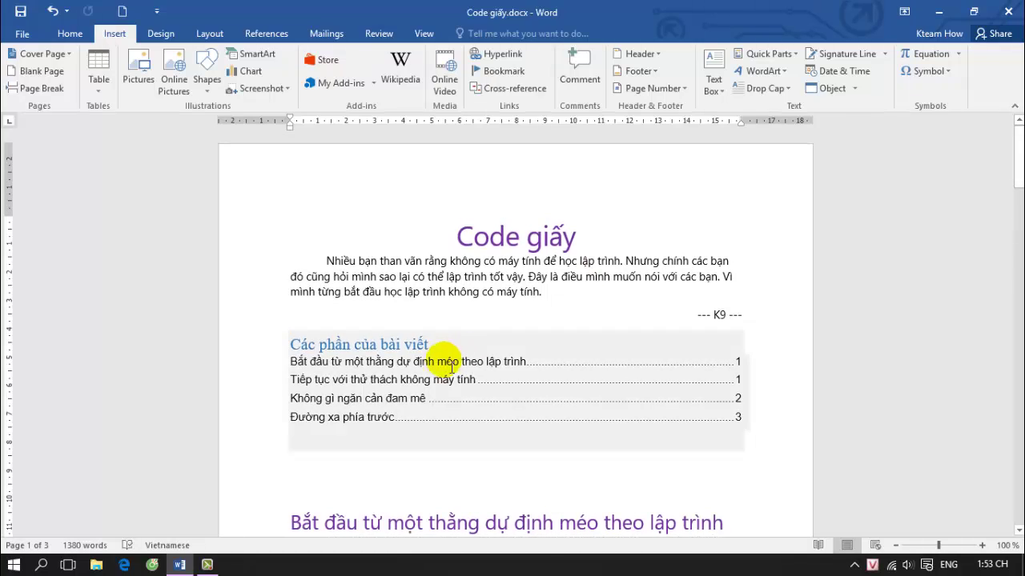
left_click(456, 470)
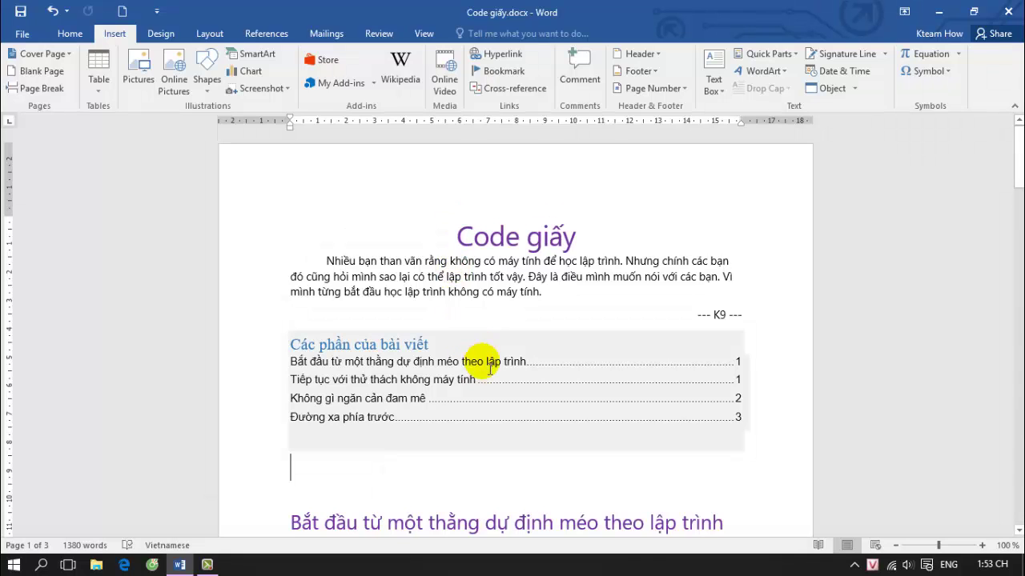
Select the first contents entry's text, dotted leader and whole line to inspect it
left_click(294, 367)
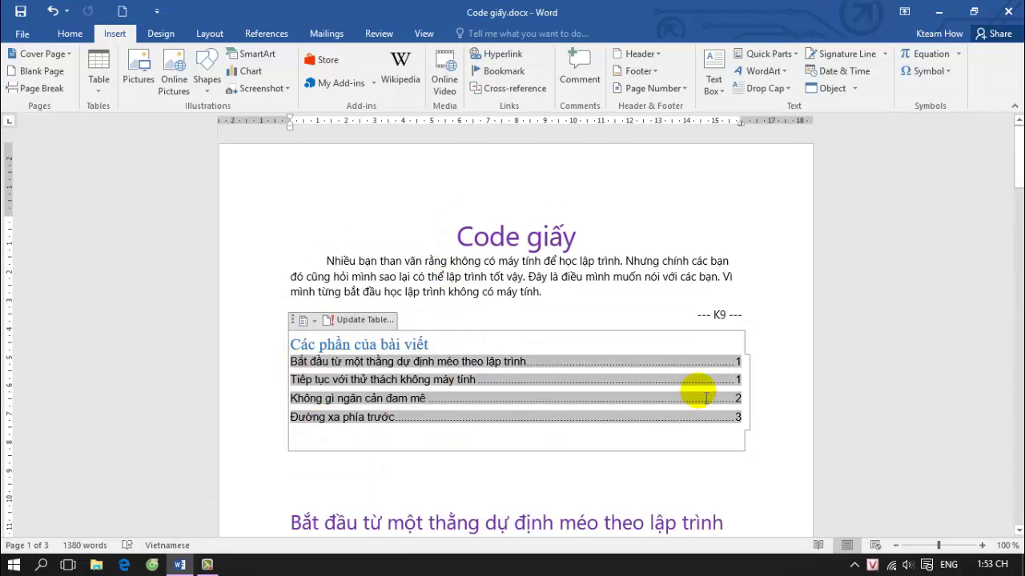
left_click(733, 364)
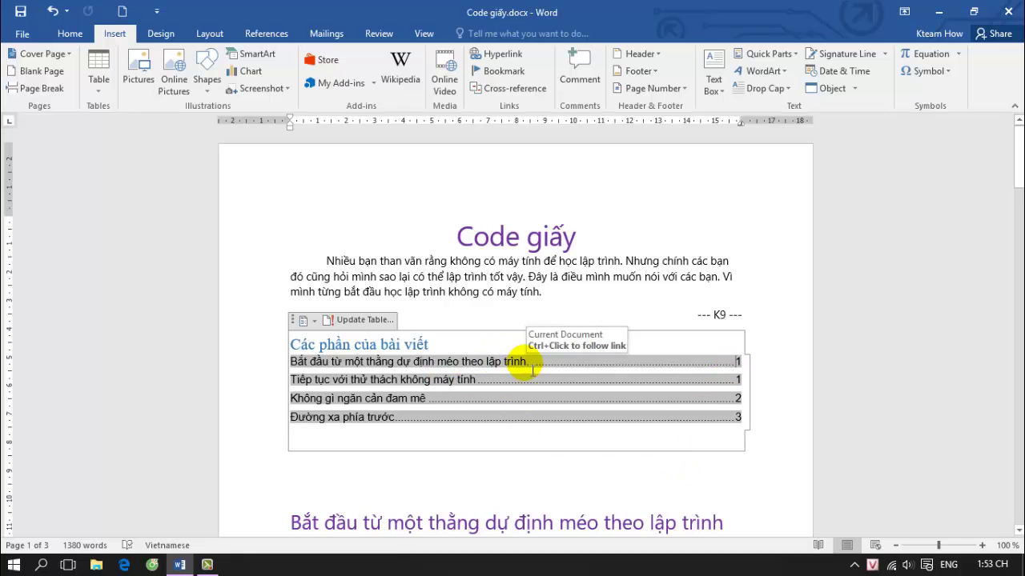
left_click_drag(530, 366, 280, 369)
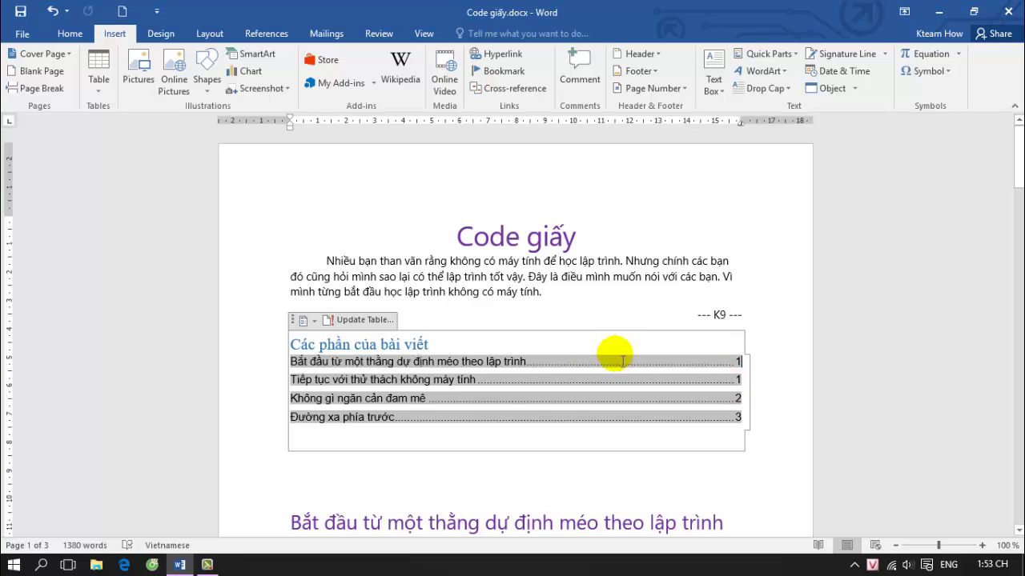
left_click_drag(529, 362, 686, 368)
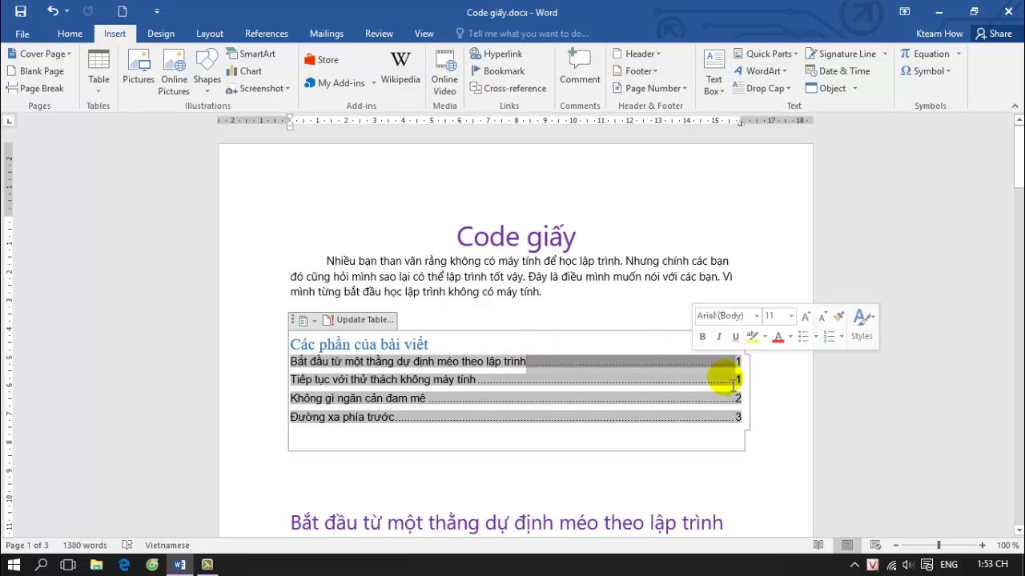
left_click(729, 361)
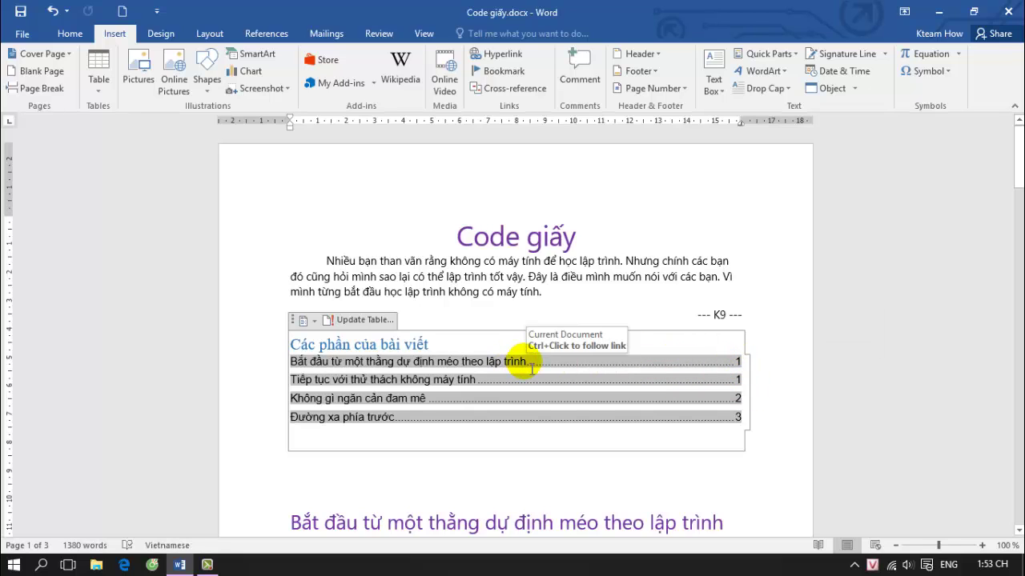
triple_click(737, 368)
left_click(741, 364)
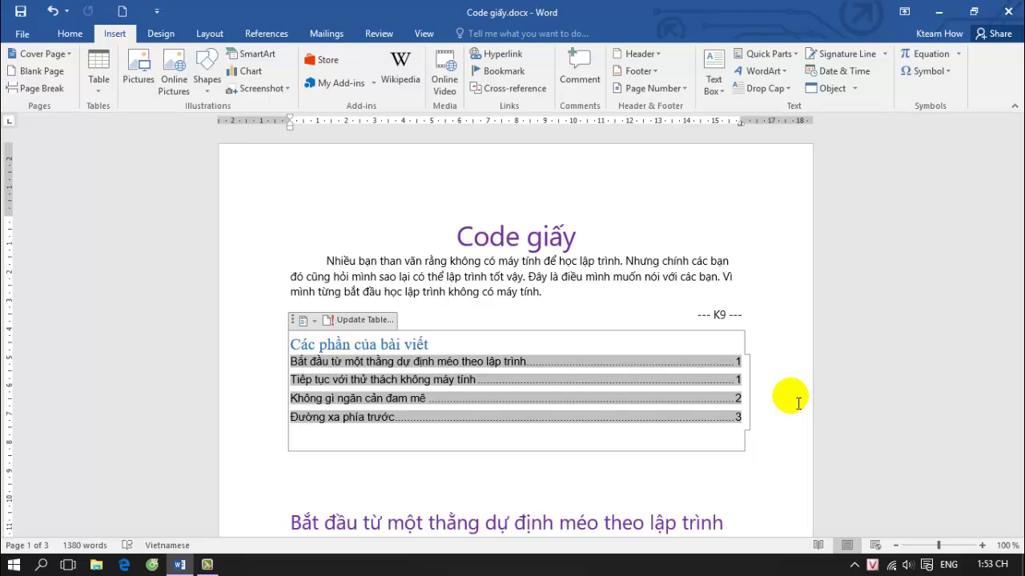
Delete the last words of the first chapter heading
scroll(647, 427, "down", 1)
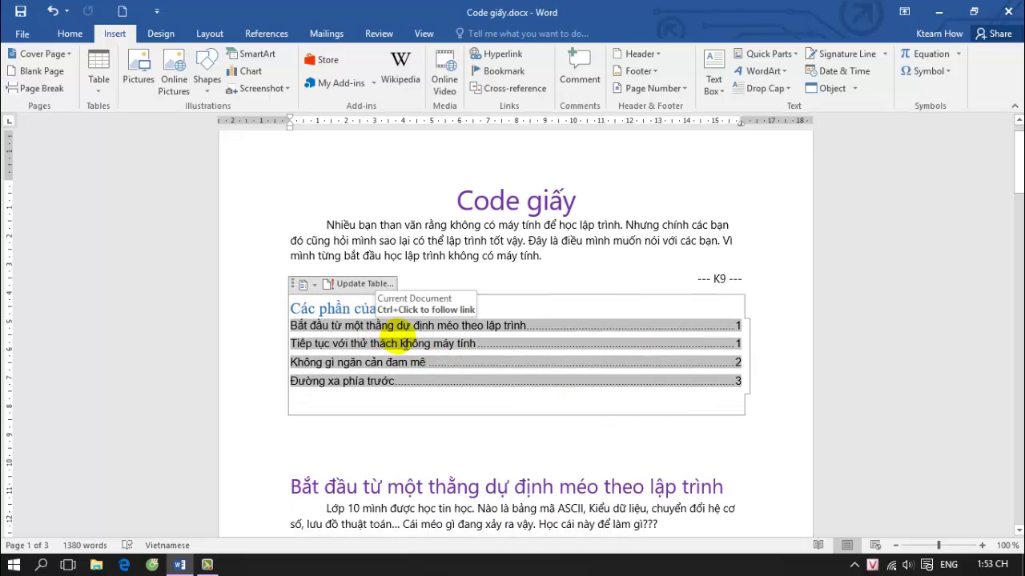
left_click_drag(395, 326, 601, 330)
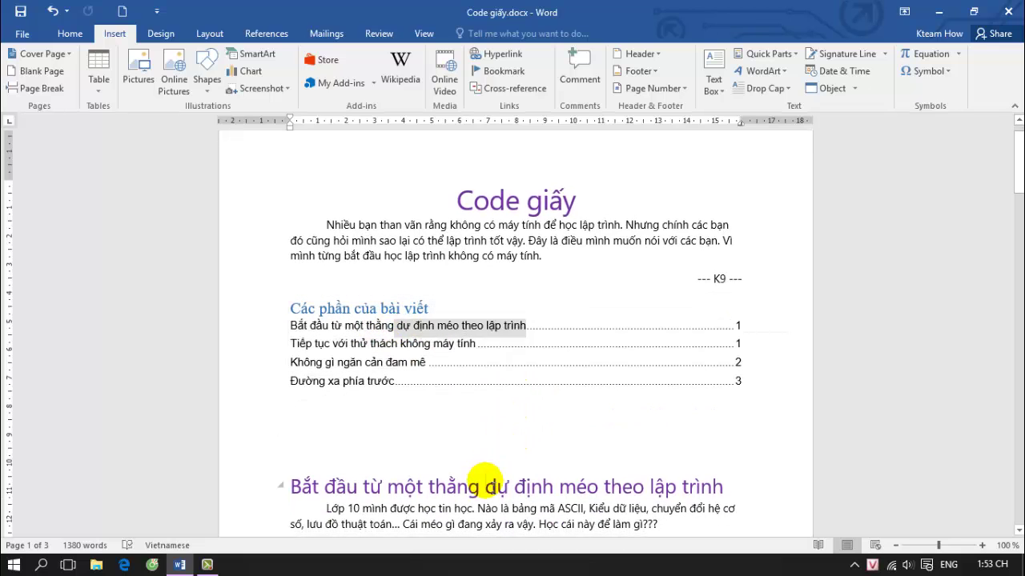
left_click(488, 484)
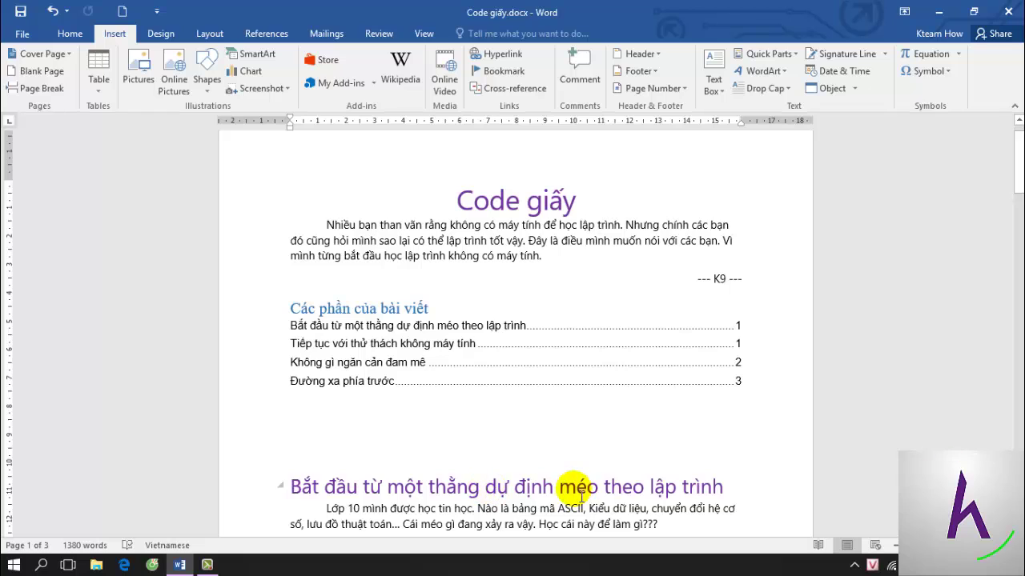
left_click_drag(484, 486, 724, 490)
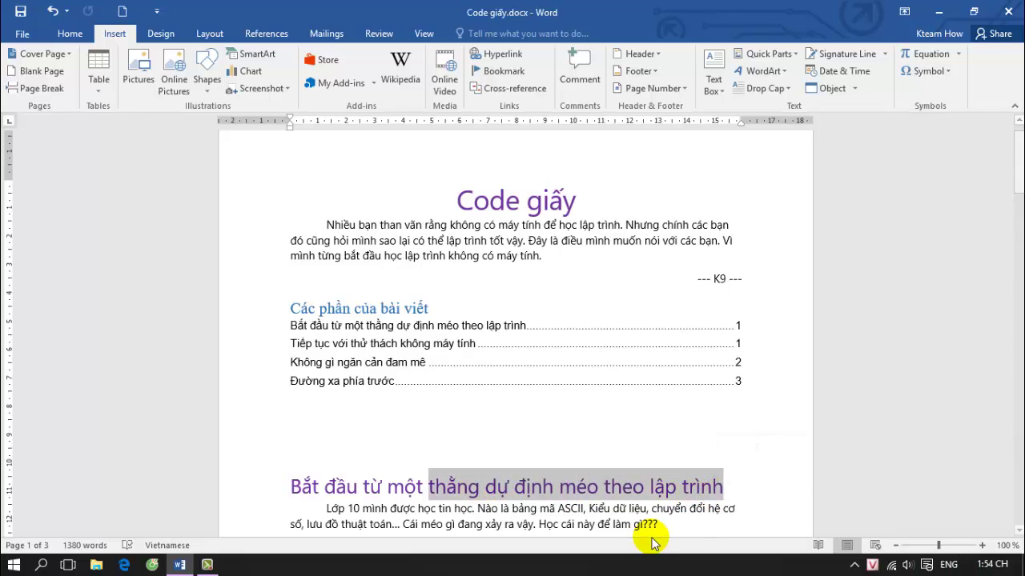
key("Delete")
Update the entire table of contents to reflect the shortened heading
left_click(376, 309)
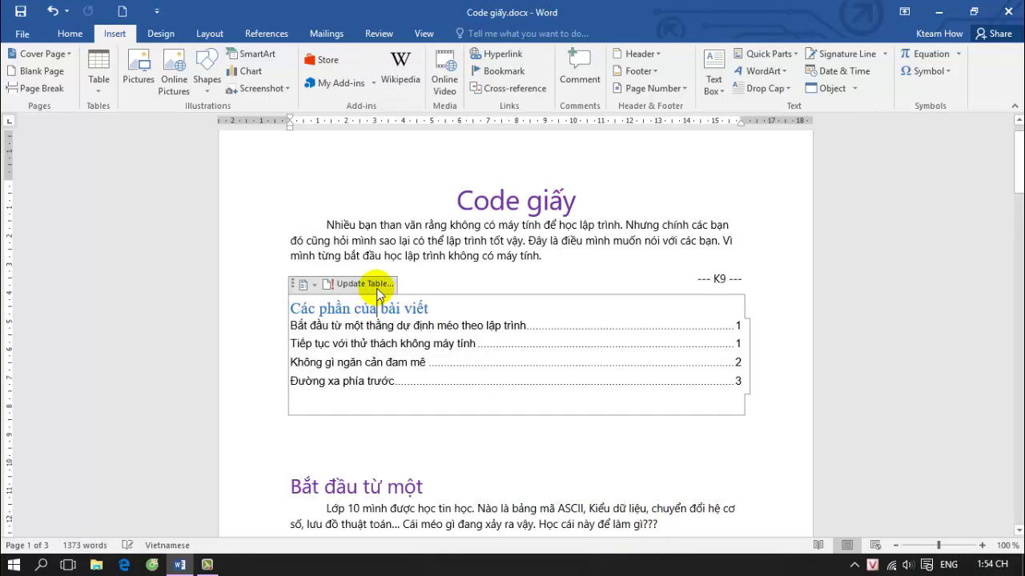
left_click(368, 285)
left_click(437, 281)
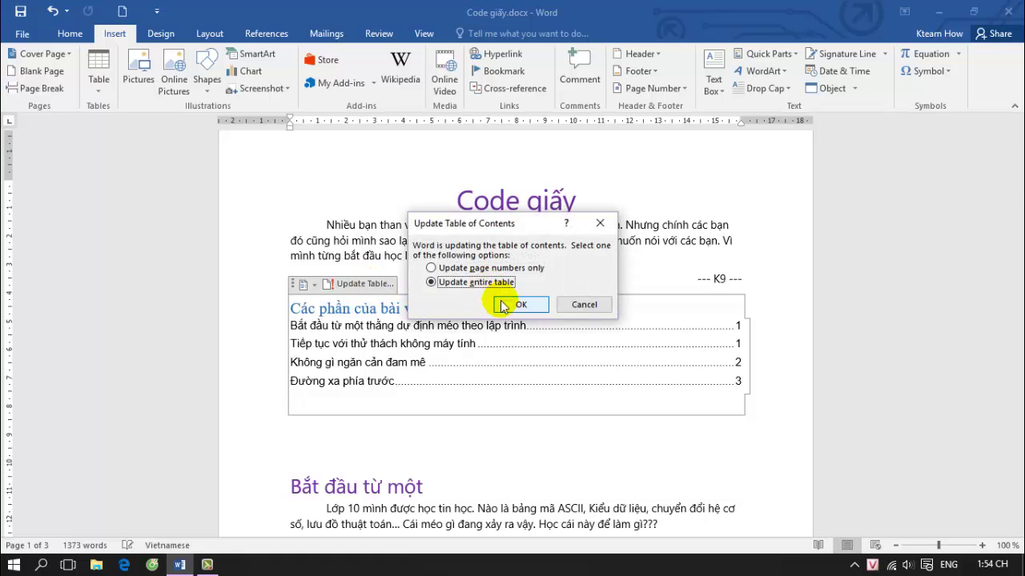
left_click(503, 308)
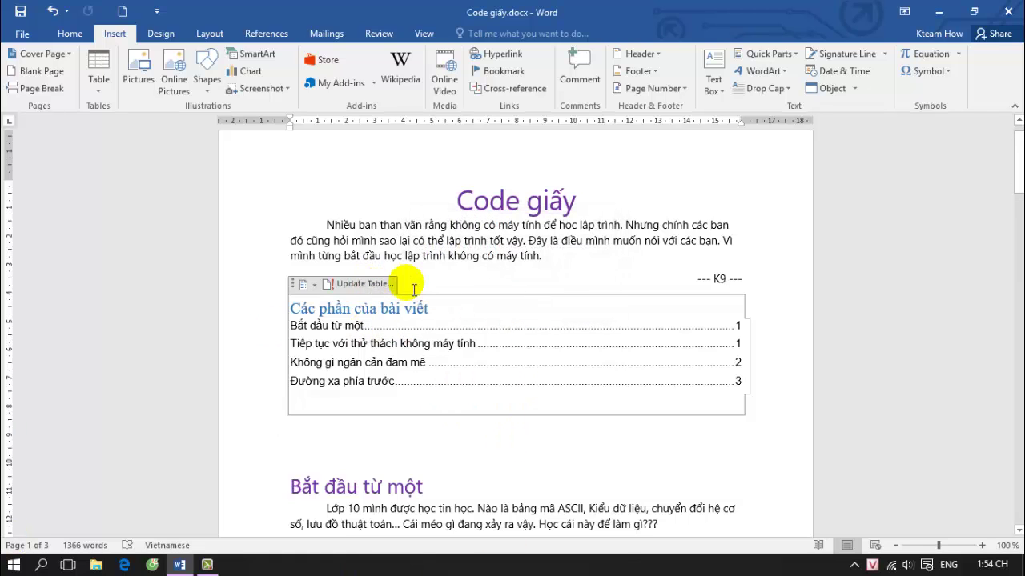
Undo the contents update and the deletion, restoring the chapter heading's full title
left_click(436, 490)
key("ctrl+z")
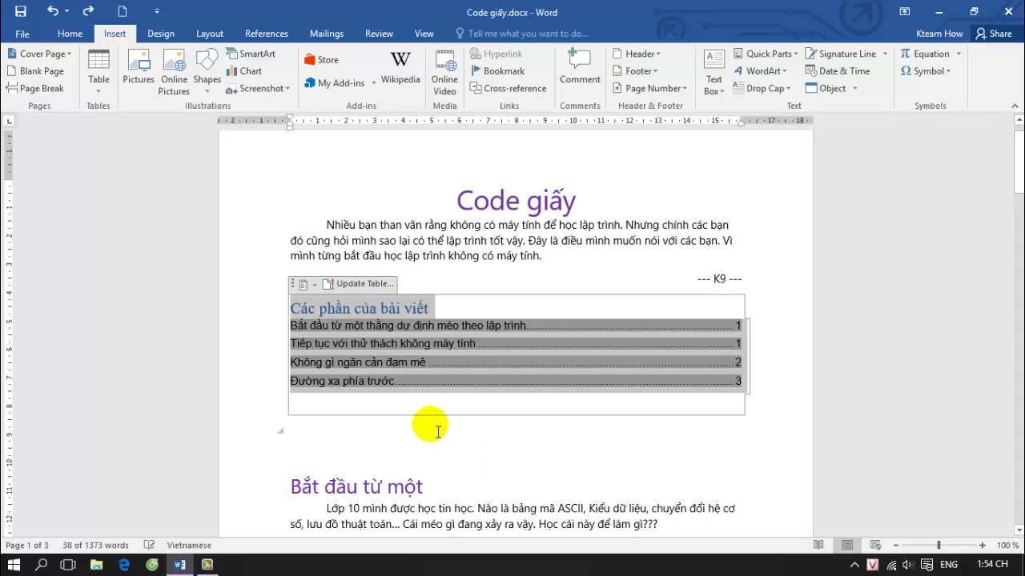
key("ctrl+z")
key("ctrl+z")
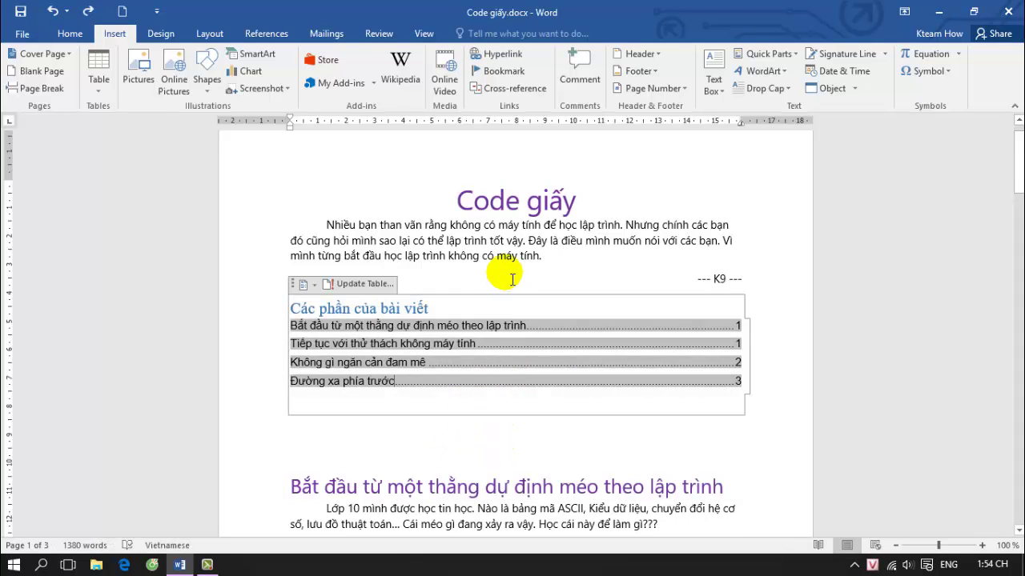
left_click(513, 279)
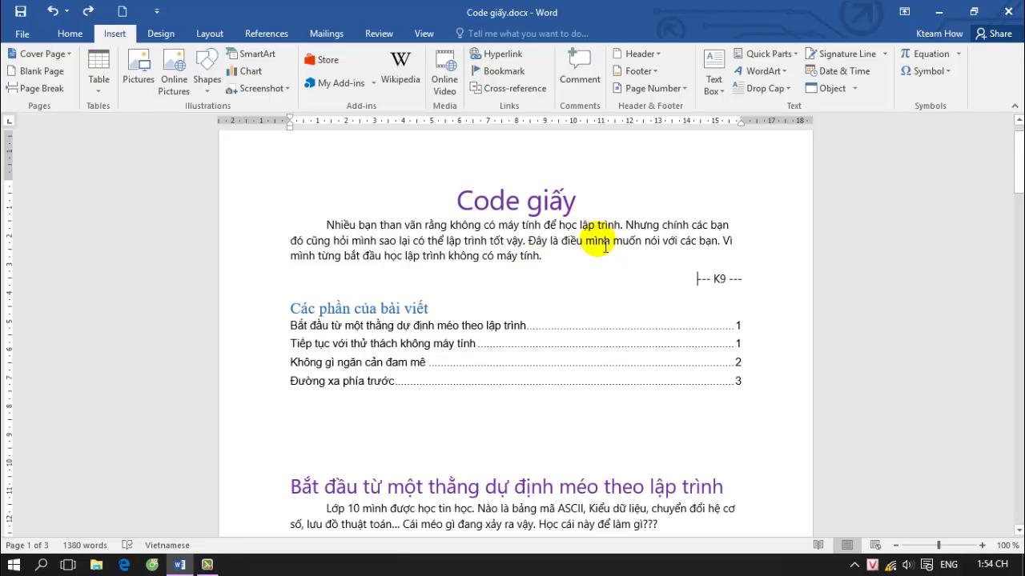
Scroll through the document, then return to the contents list under the Code giấy title
scroll(495, 332, "down", 2)
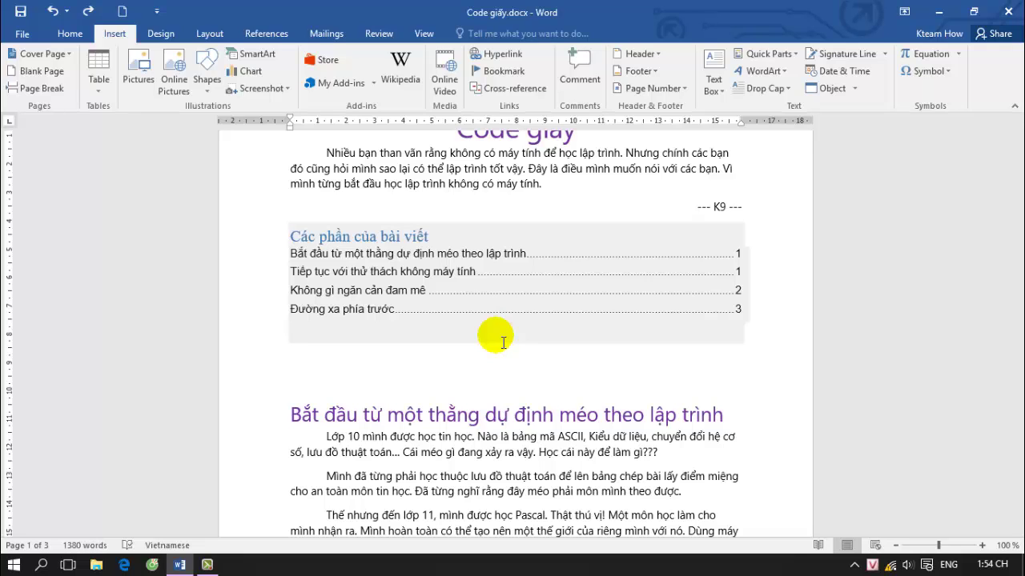
scroll(503, 342, "down", 3)
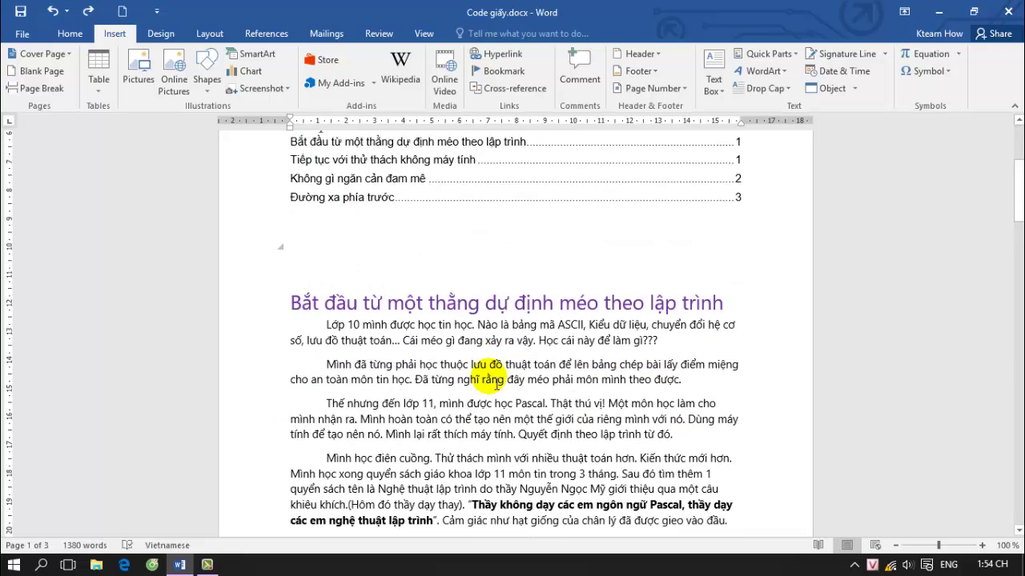
left_click_drag(290, 270, 621, 270)
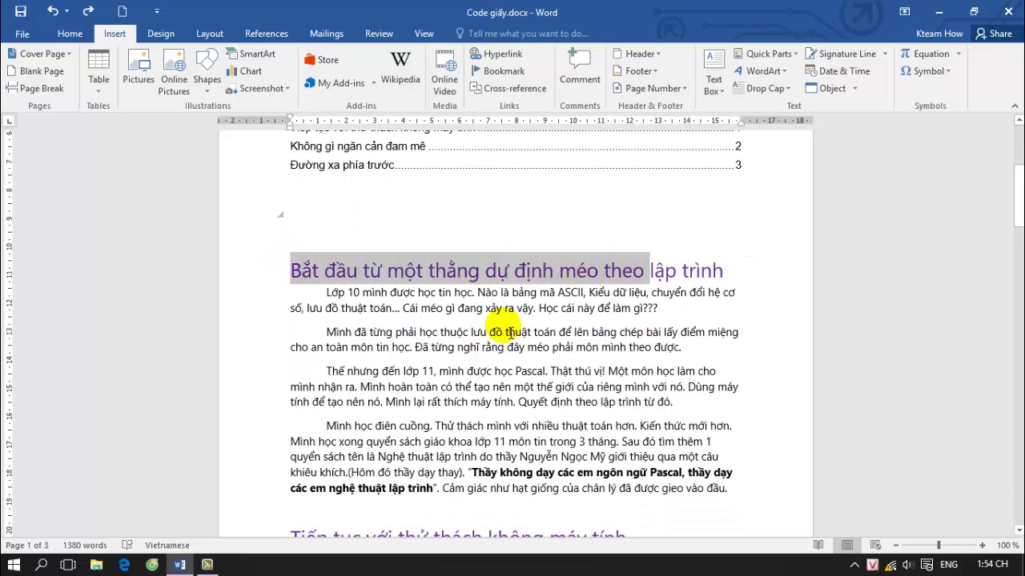
left_click(503, 331)
scroll(481, 320, "down", 2)
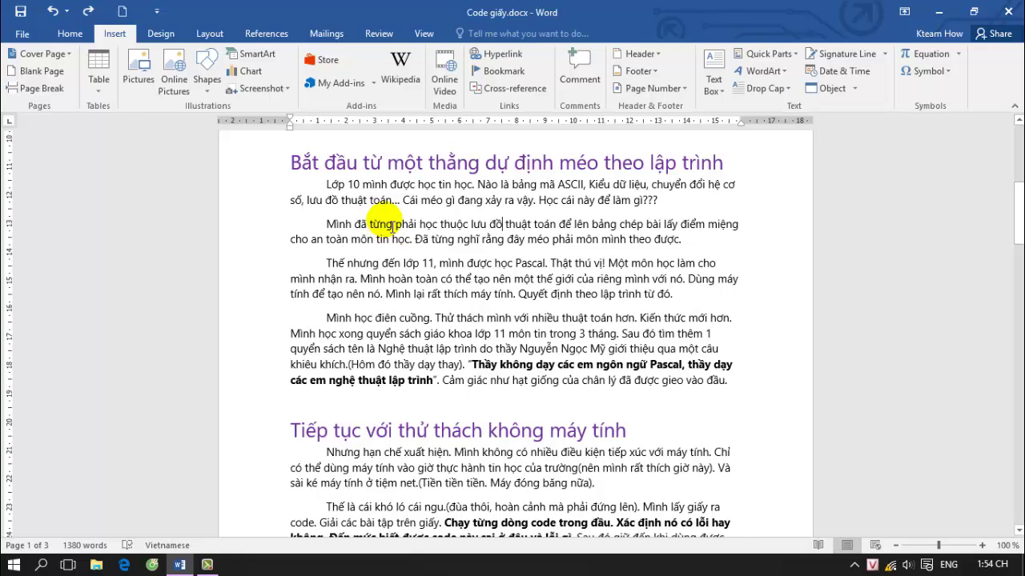
scroll(392, 226, "down", 1)
scroll(393, 226, "down", 3)
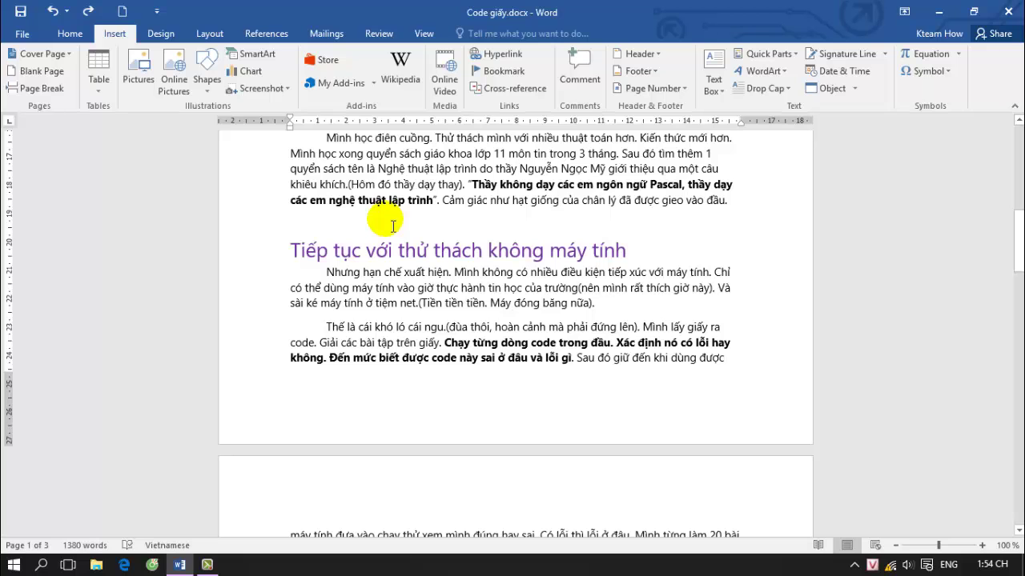
scroll(401, 184, "up", 7)
scroll(407, 192, "up", 5)
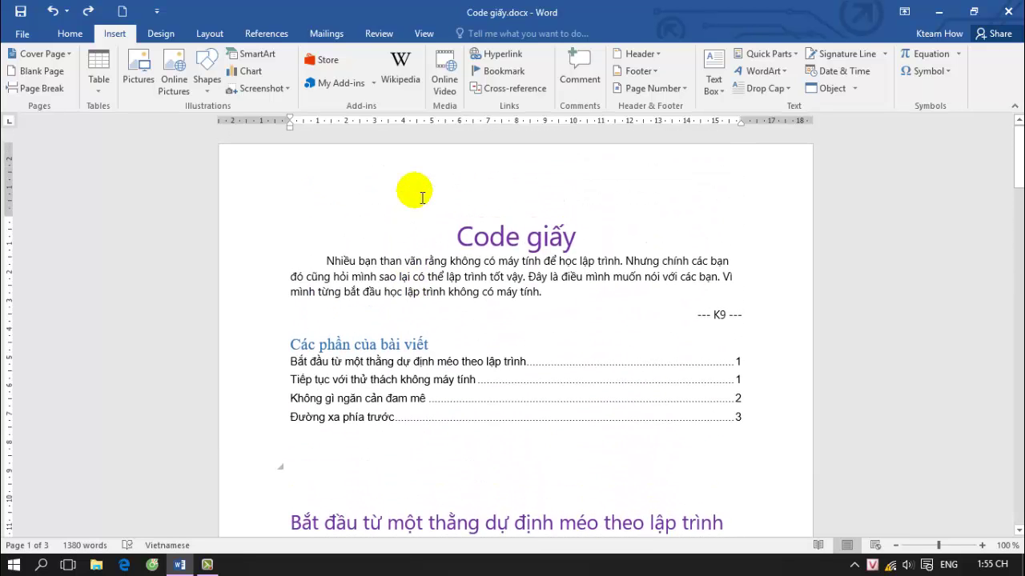
left_click_drag(1019, 146, 1019, 147)
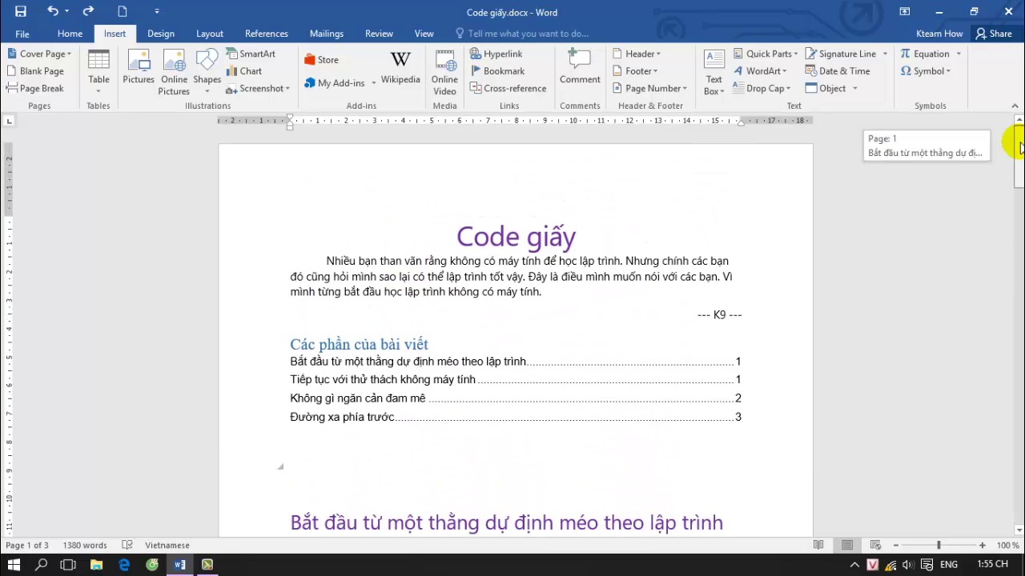
scroll(720, 400, "down", 3)
left_click_drag(727, 415, 292, 417)
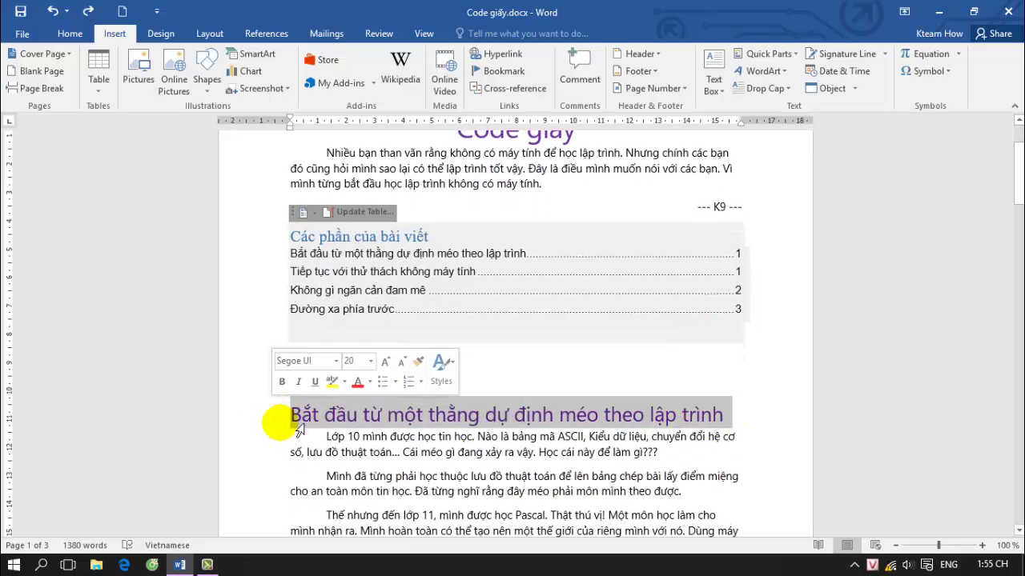
Delete the contents entries, choose Remove Table of Contents, then select the whole document
left_click(628, 186)
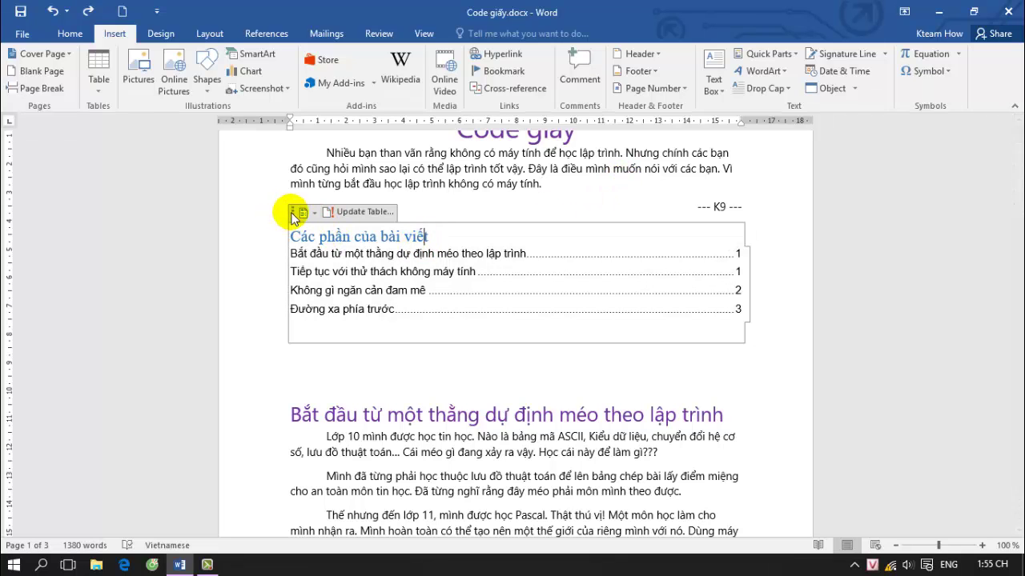
left_click(293, 212)
key("Delete")
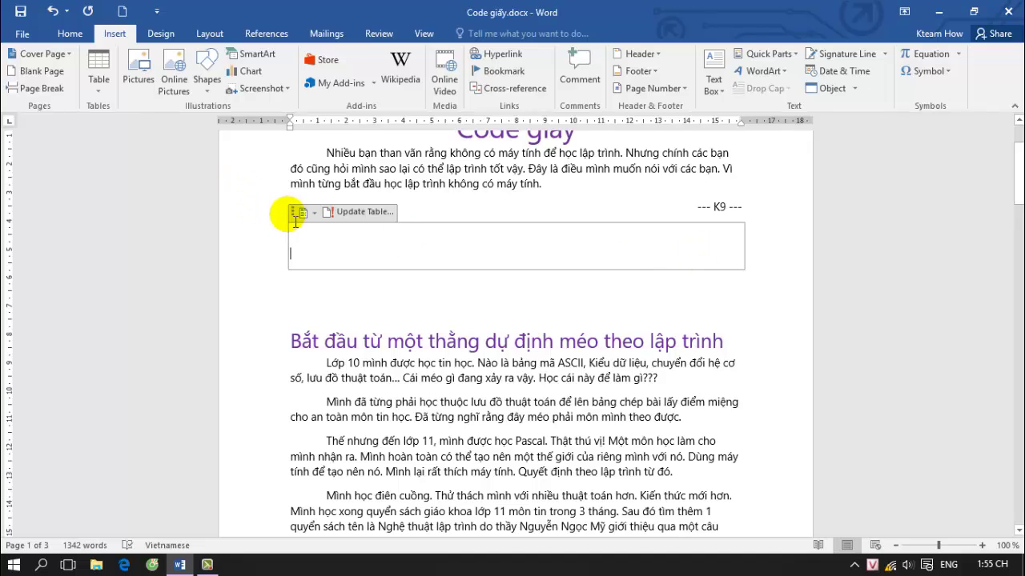
left_click(314, 213)
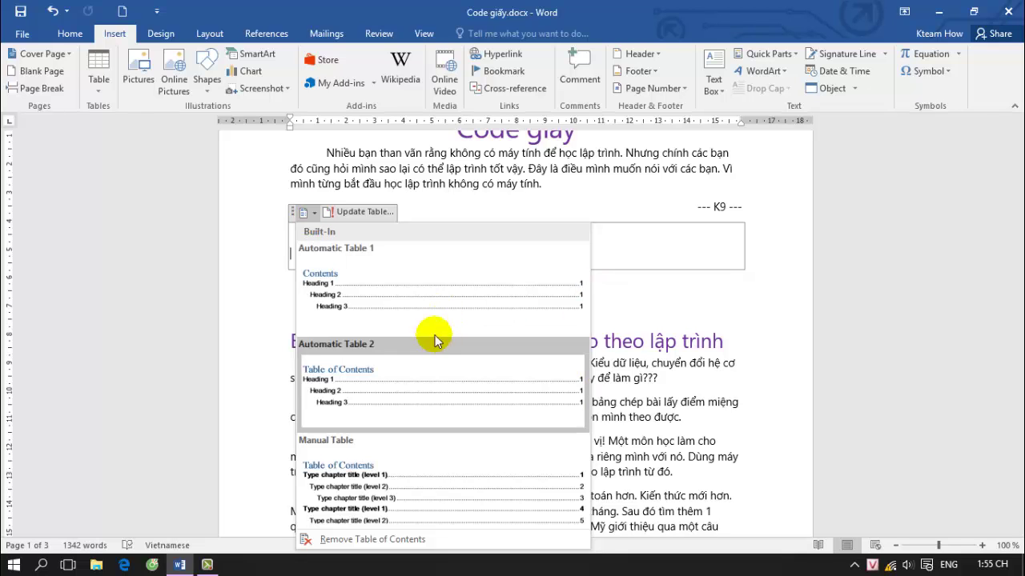
left_click(385, 539)
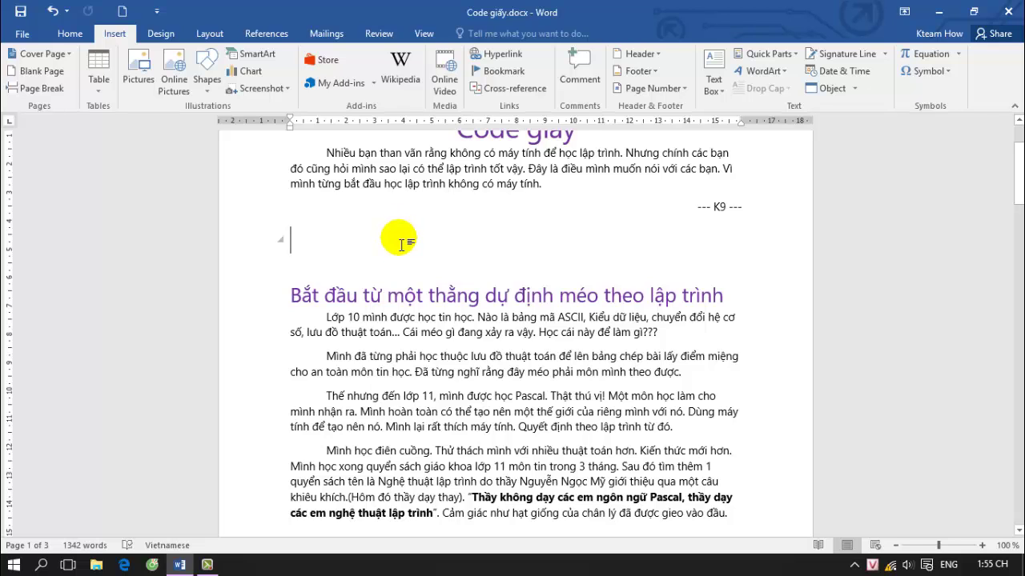
key("ctrl+a")
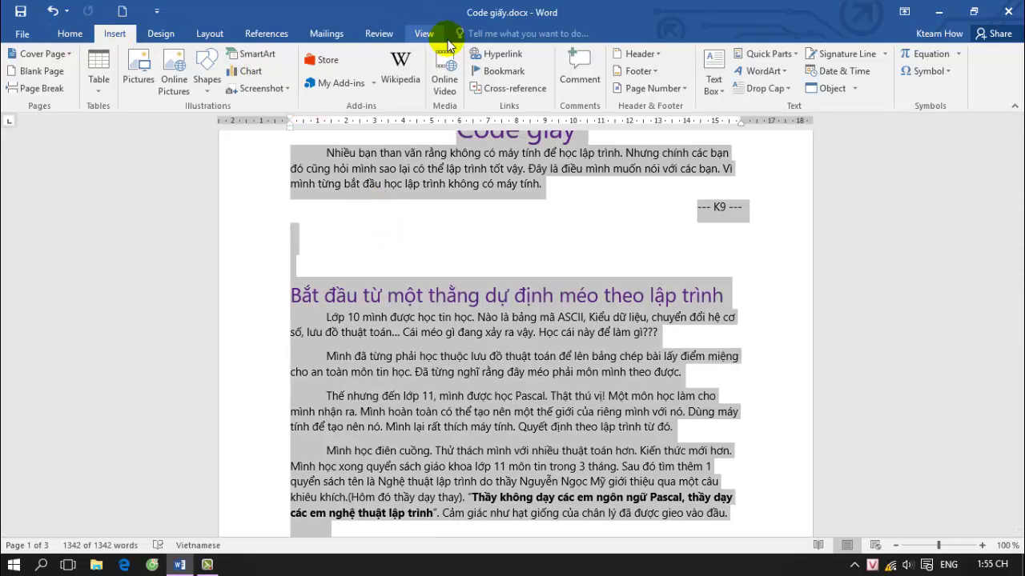
Apply Clear All Formatting to the entire selected document
left_click(70, 33)
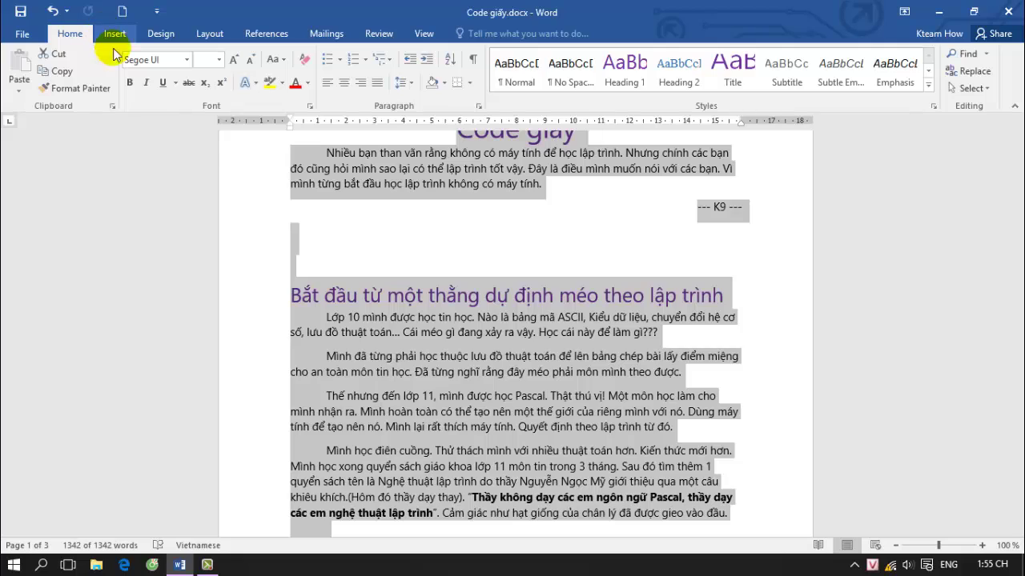
left_click(306, 60)
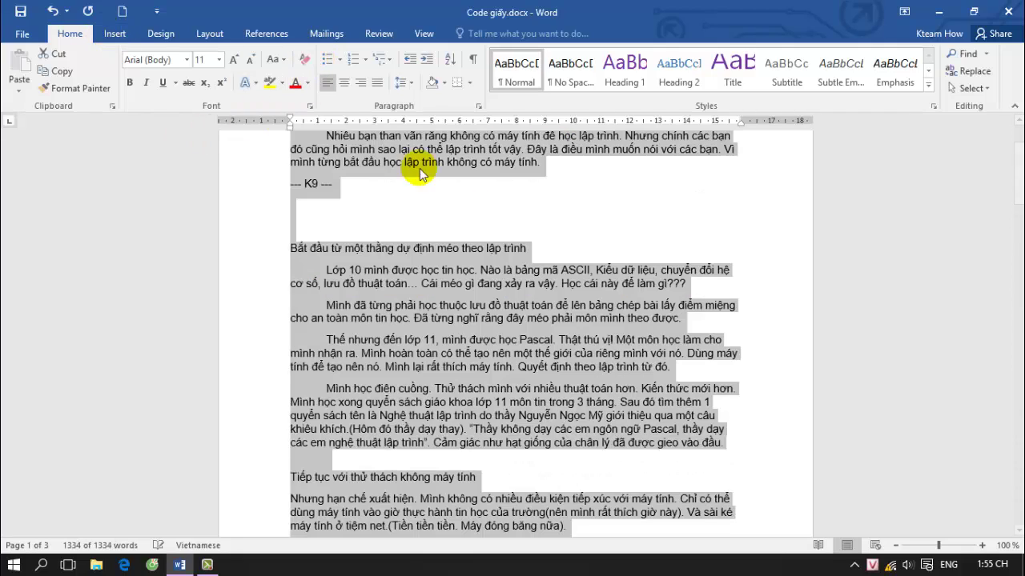
mouse_move(1017, 164)
left_mouse_down()
mouse_move(1016, 152)
mouse_move(995, 428)
mouse_move(1014, 136)
left_mouse_up()
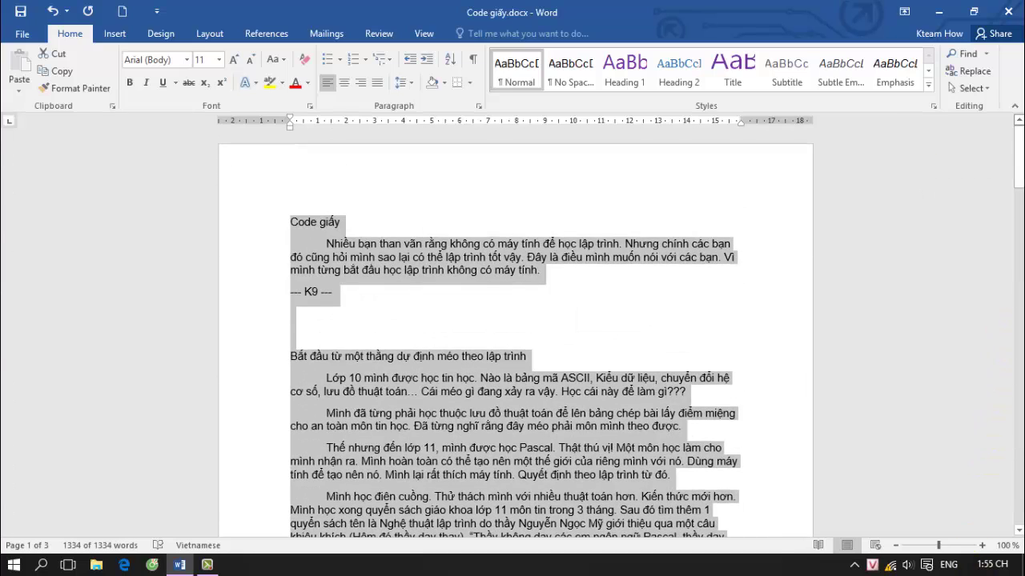
left_click(600, 330)
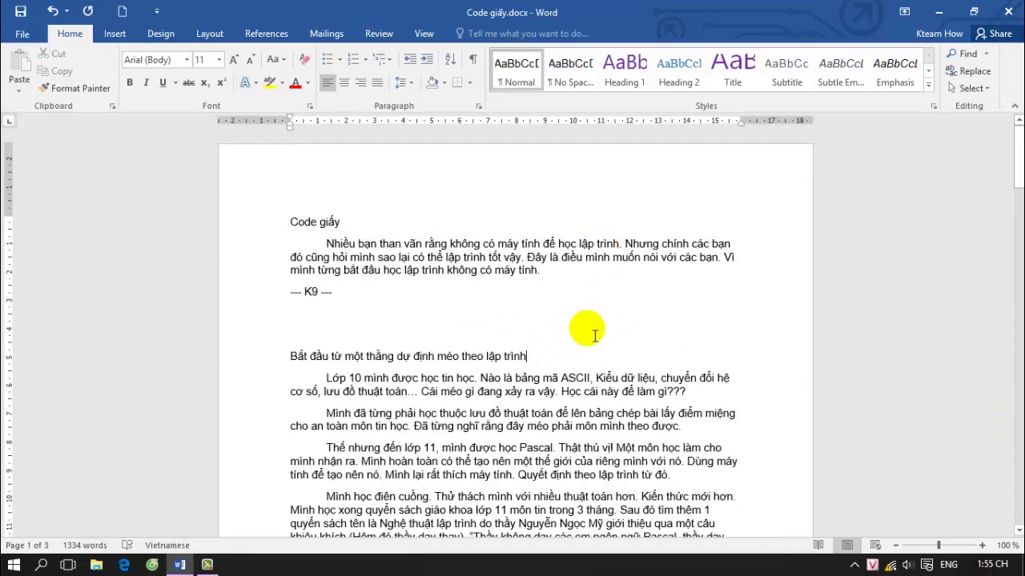
Select the first section heading line
left_click_drag(553, 356, 289, 356)
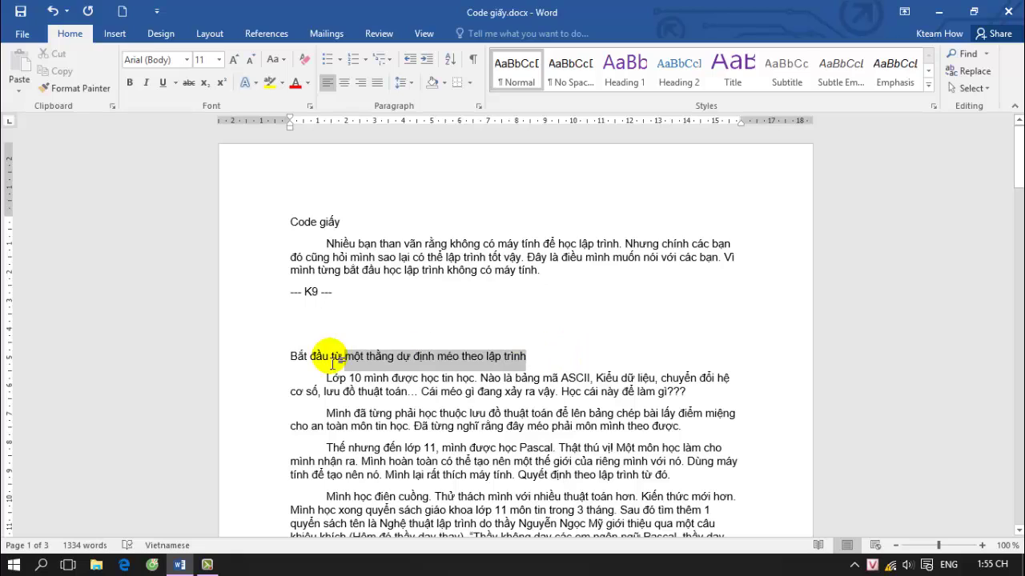
left_click_drag(345, 222, 274, 224)
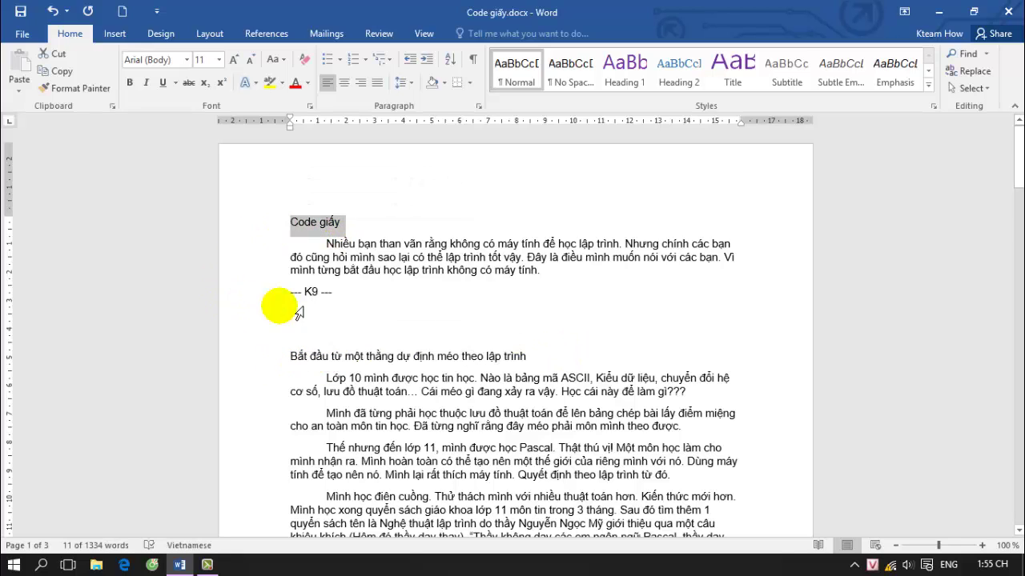
mouse_move(528, 361)
left_mouse_down()
mouse_move(238, 365)
mouse_move(285, 355)
left_mouse_up()
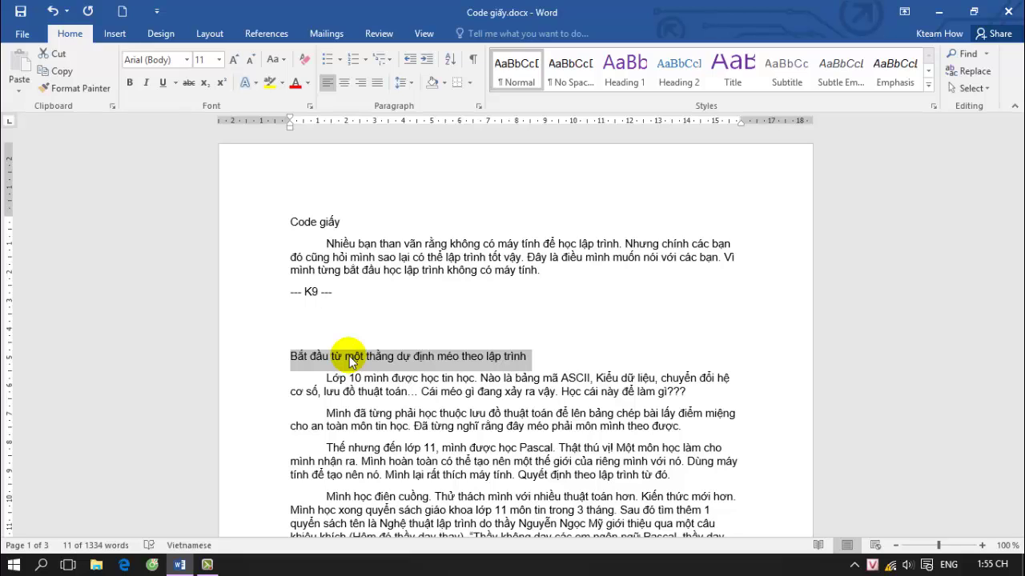
Make the first section heading a Heading 1
left_click(293, 357)
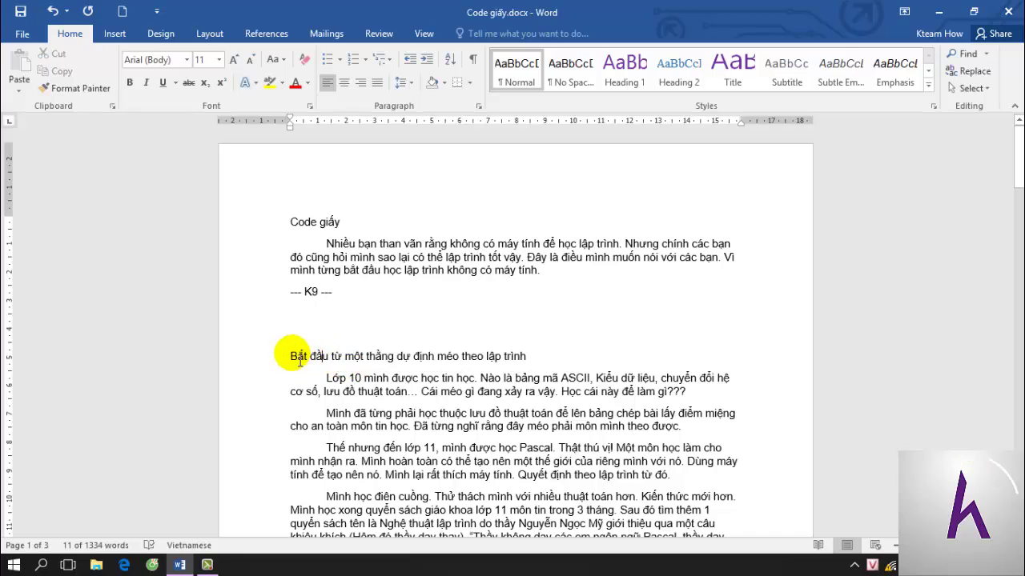
left_click_drag(556, 369, 292, 361)
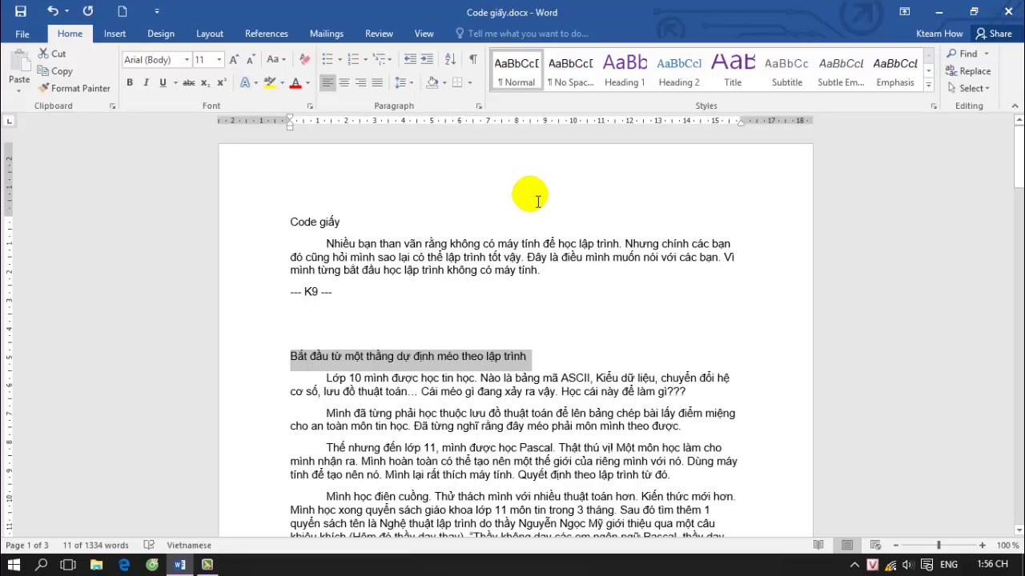
left_click(617, 83)
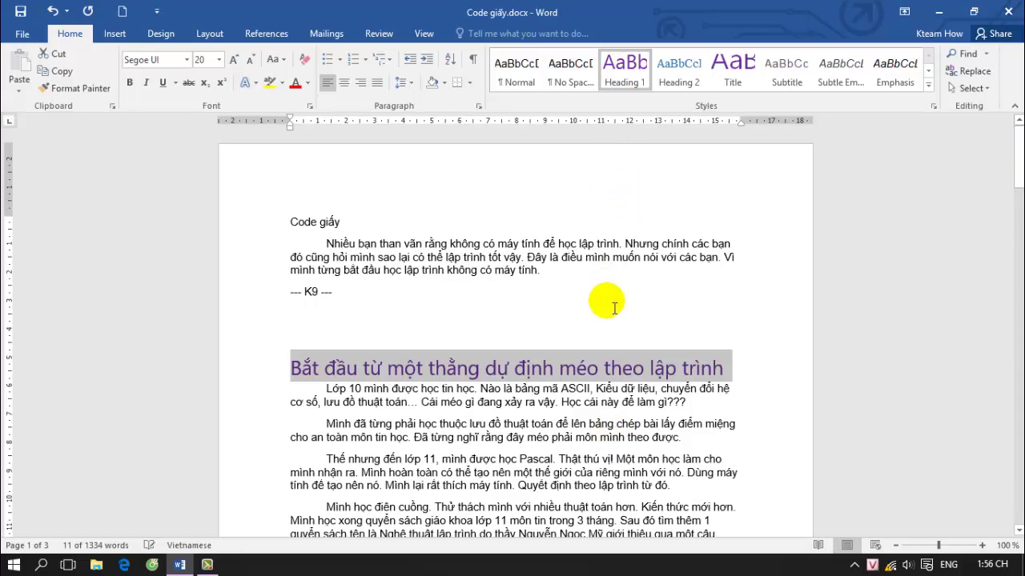
key("ctrl+z")
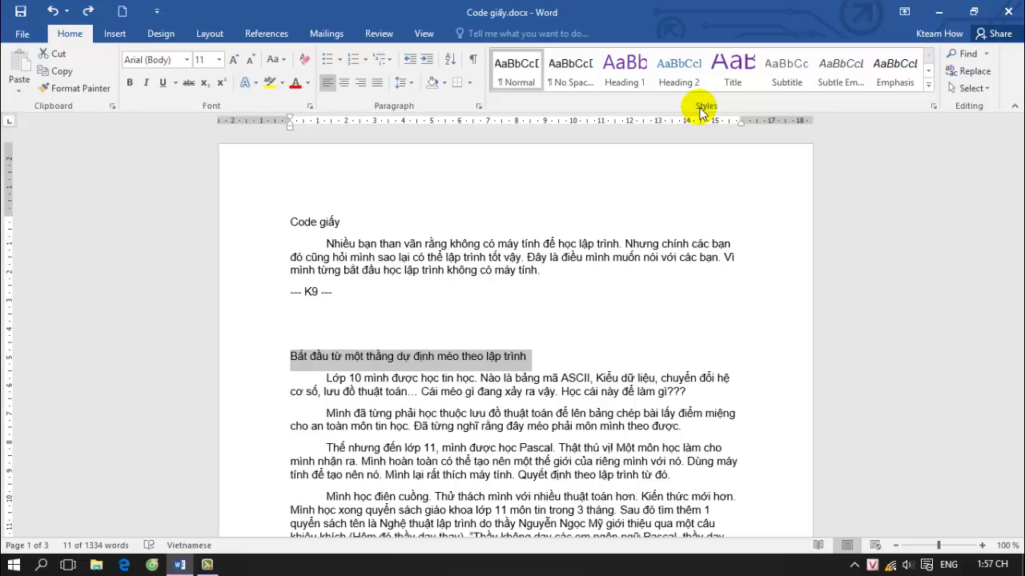
left_click(625, 76)
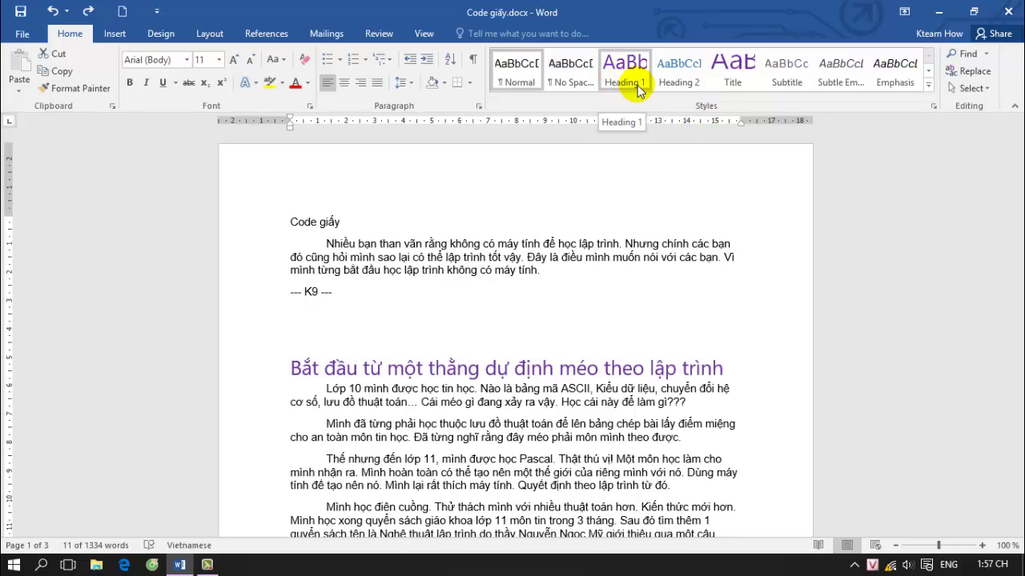
left_click(638, 88)
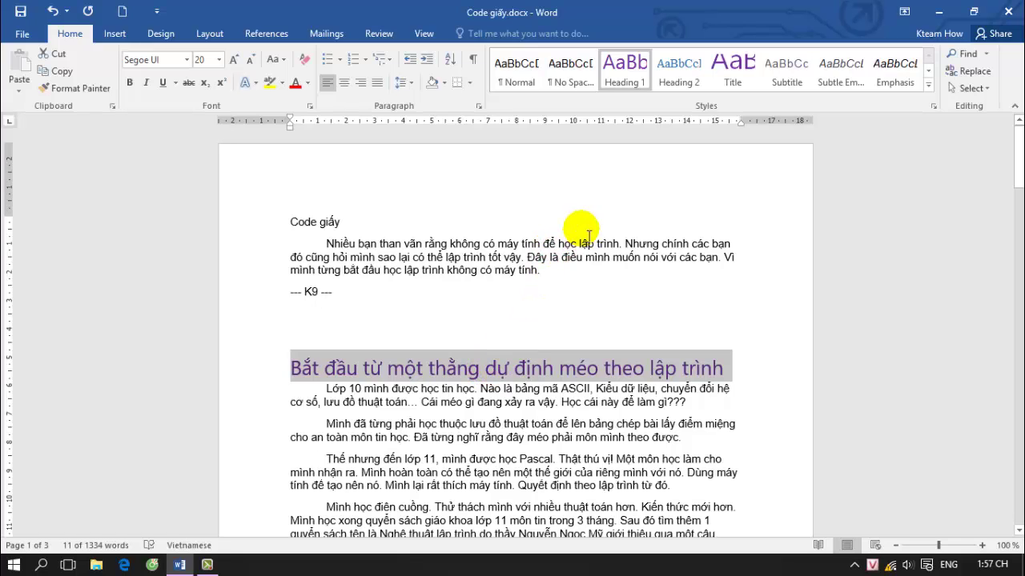
Apply Heading 1 to 'Tiếp tục với thử thách không máy tính' and 'Không gì ngăn cản đam mê'
left_click_drag(1018, 135, 1017, 192)
left_click_drag(483, 214, 272, 210)
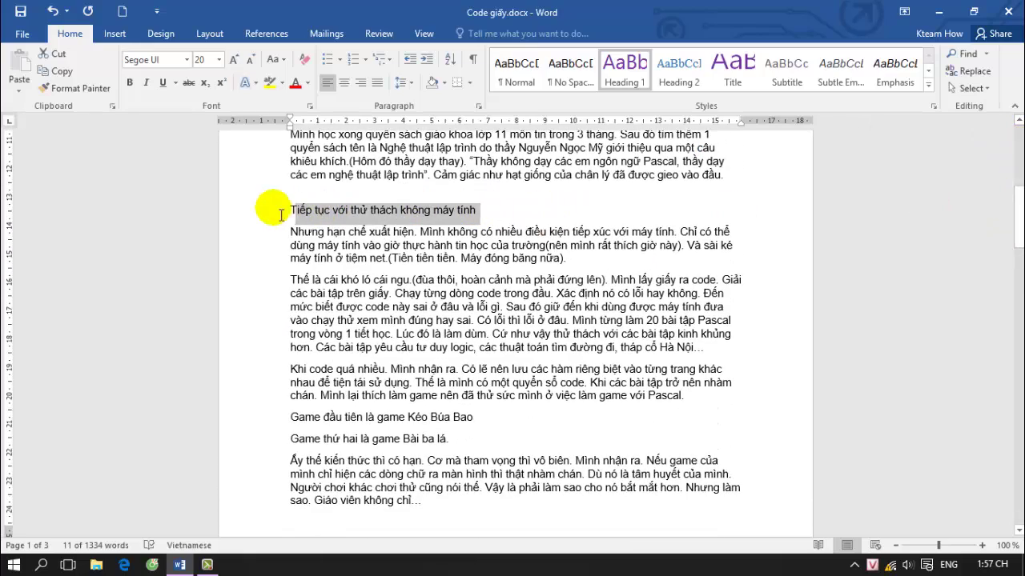
left_click(616, 80)
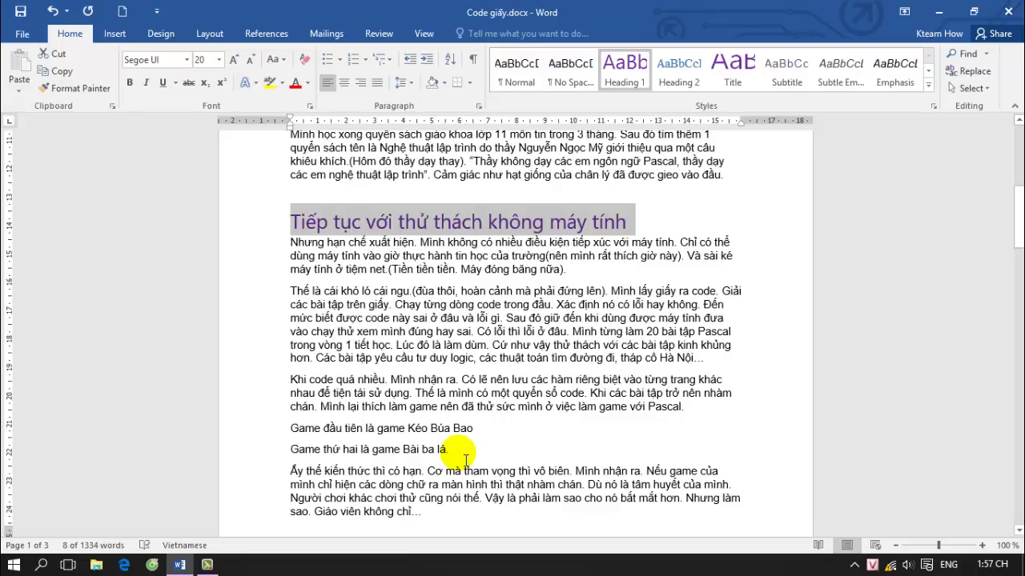
scroll(468, 441, "up", 4)
scroll(403, 416, "down", 4)
scroll(473, 414, "down", 3)
scroll(464, 376, "down", 8)
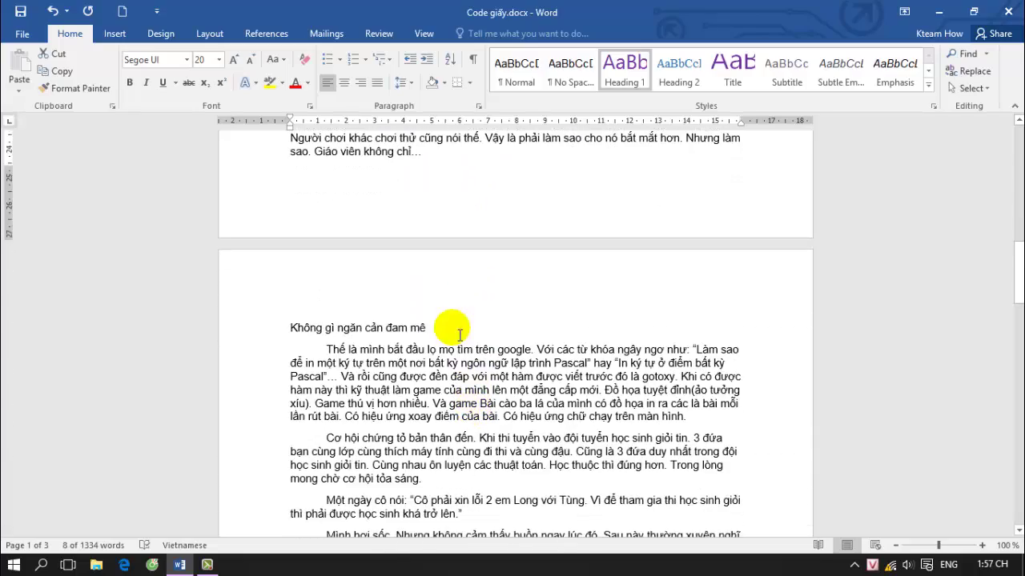
left_click_drag(460, 335, 287, 329)
left_click(625, 71)
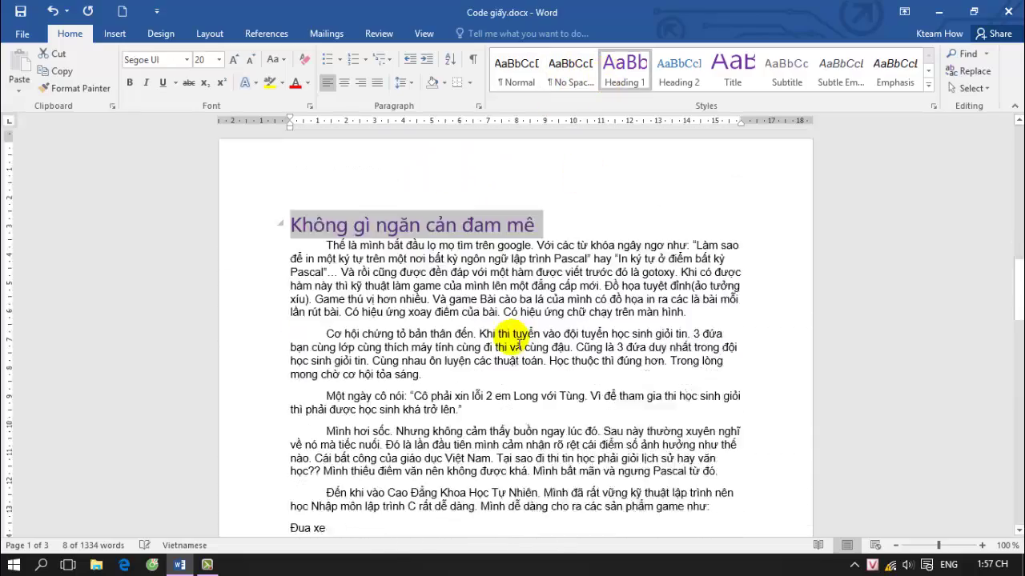
Apply Heading 1 to the 'Đường xa phía trước' line
scroll(512, 334, "down", 3)
scroll(449, 377, "down", 2)
scroll(401, 369, "down", 2)
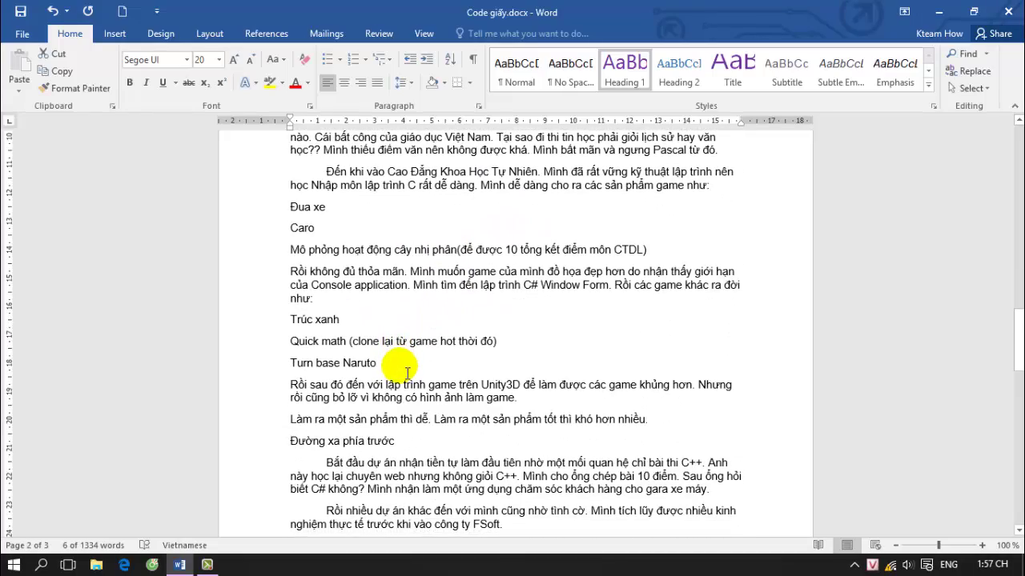
scroll(407, 372, "down", 3)
left_click_drag(400, 335, 291, 334)
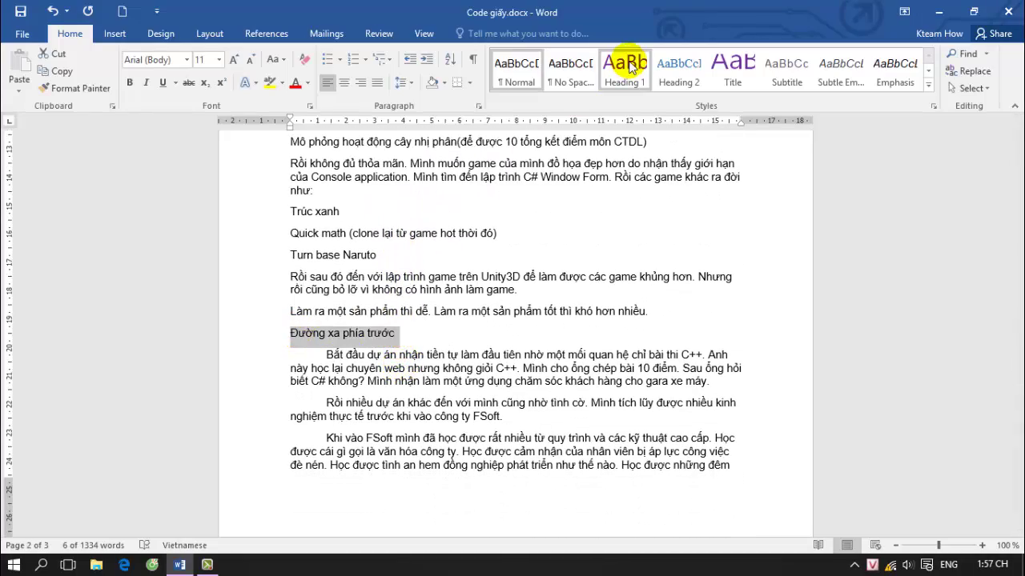
left_click(629, 68)
scroll(601, 373, "down", 2)
scroll(601, 361, "down", 6)
scroll(606, 365, "down", 1)
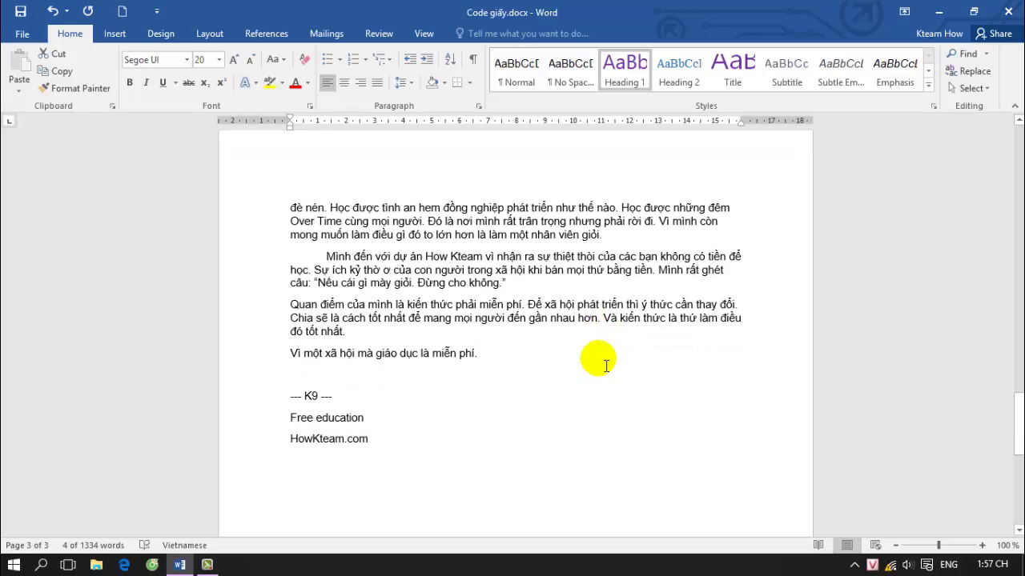
Give 'Free education' the Title style and centre it
left_click_drag(367, 418, 290, 418)
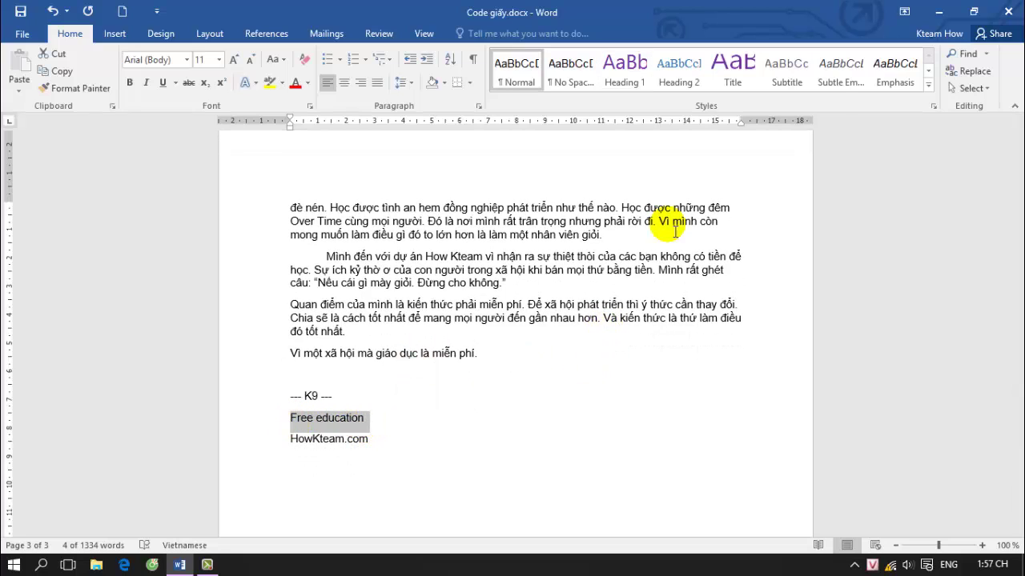
left_click(732, 68)
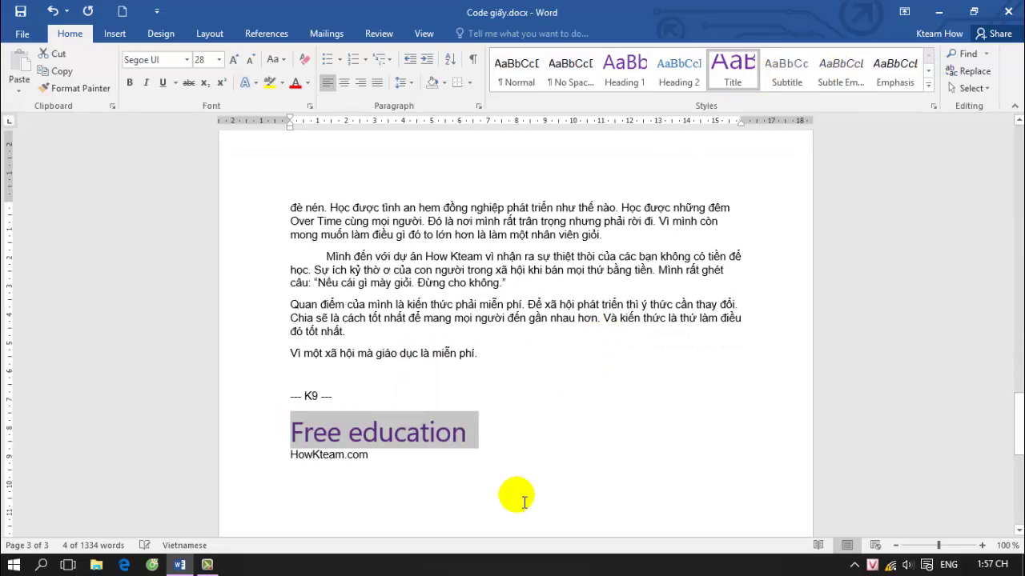
left_click(345, 85)
Give 'Code giấy' the Title style and centre it
left_click_drag(1011, 423, 1018, 160)
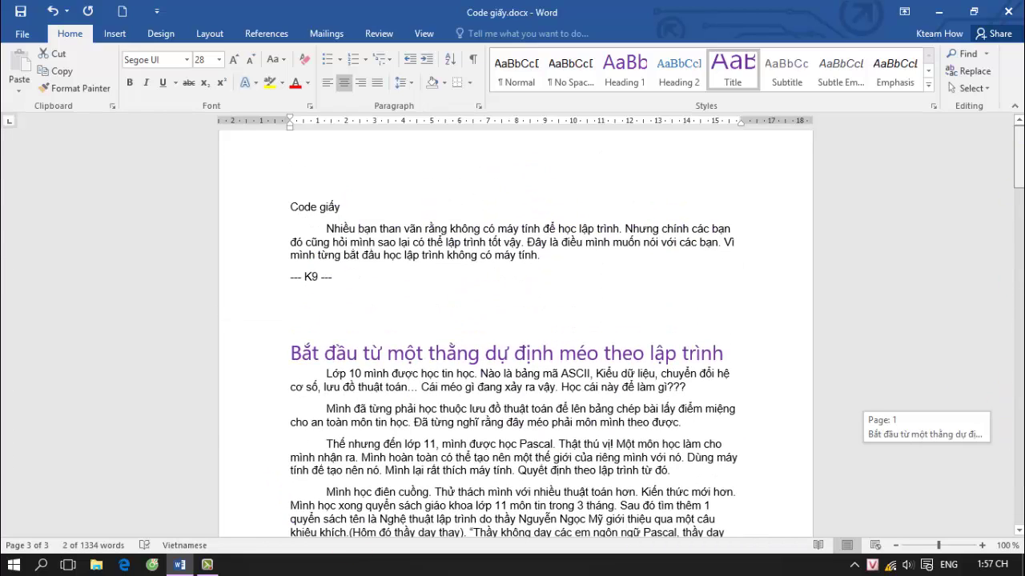
left_click(240, 207)
left_click(732, 68)
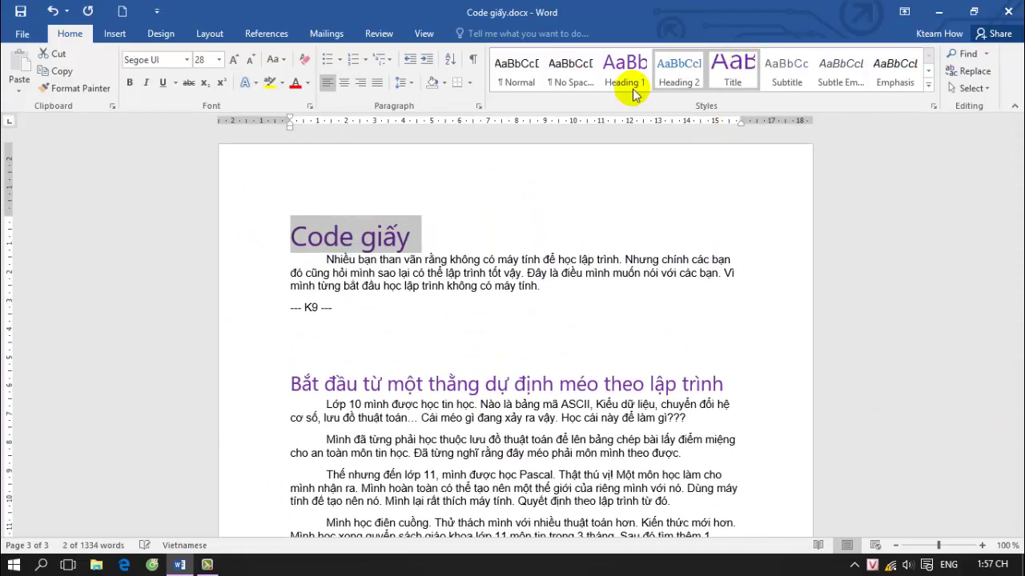
left_click(344, 83)
left_click(597, 350)
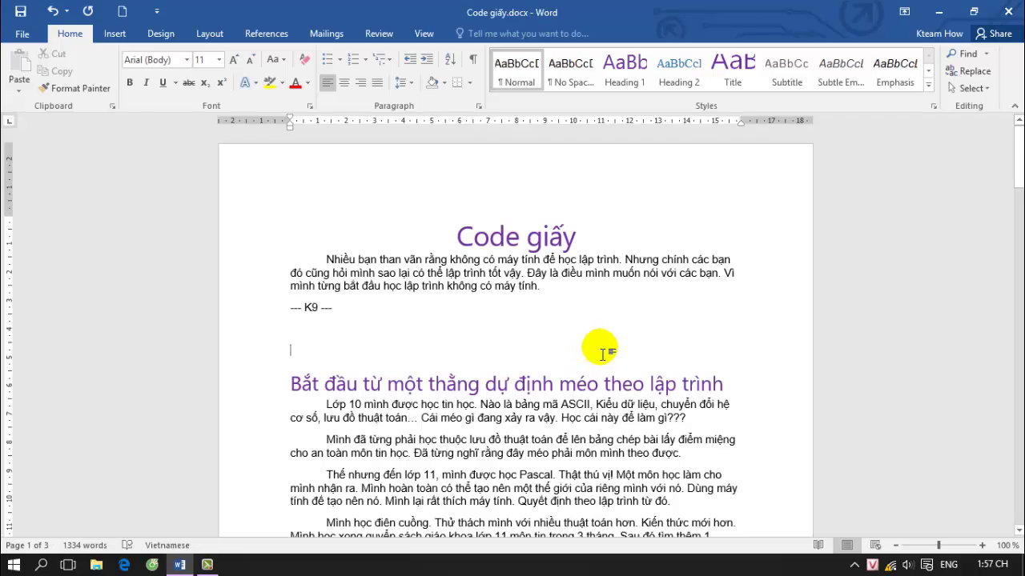
Right-align the '--- K9 ---' signature line
mouse_move(1018, 164)
left_mouse_down()
mouse_move(1018, 213)
mouse_move(1018, 144)
left_mouse_up()
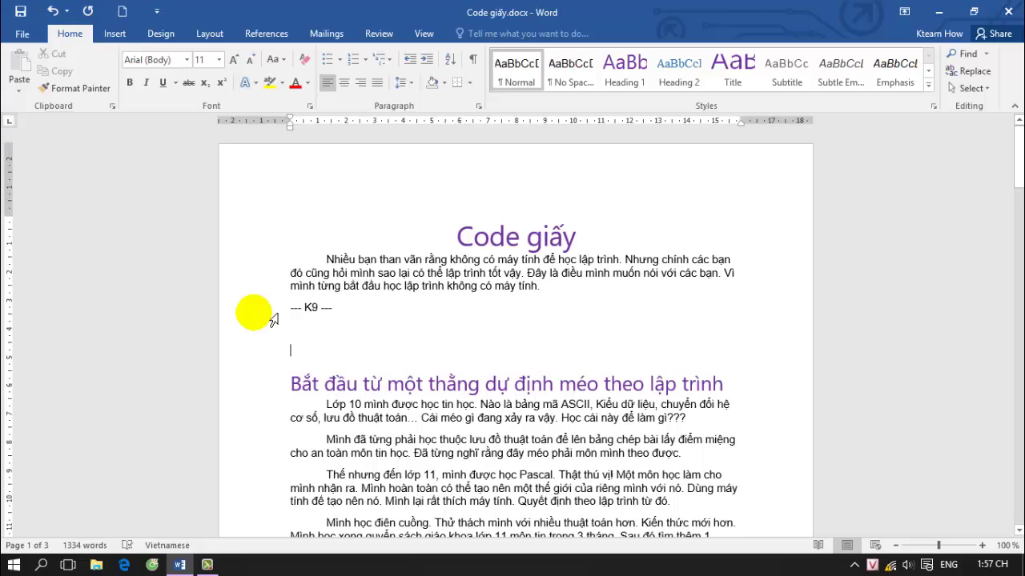
left_click(360, 83)
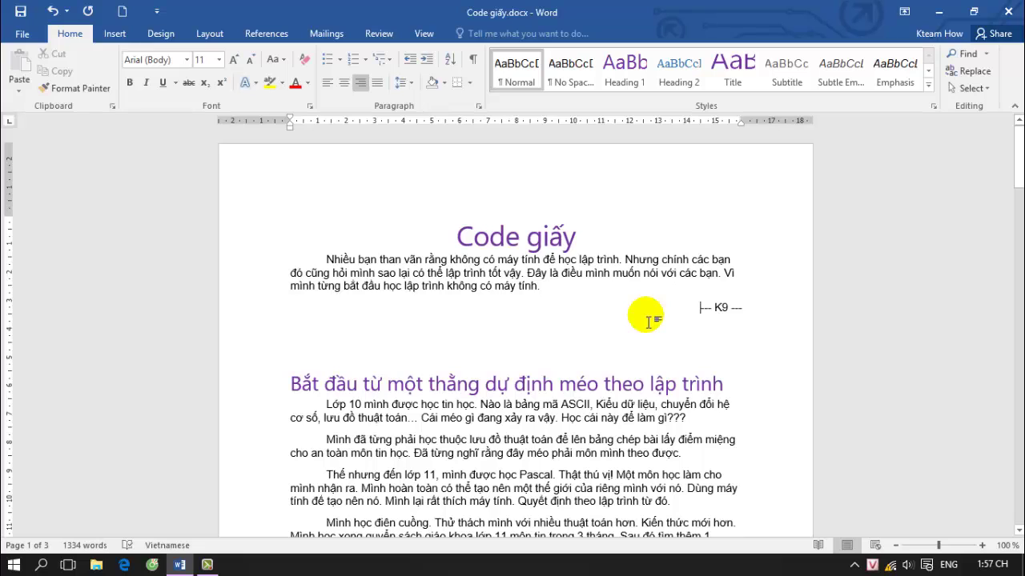
scroll(649, 320, "down", 3)
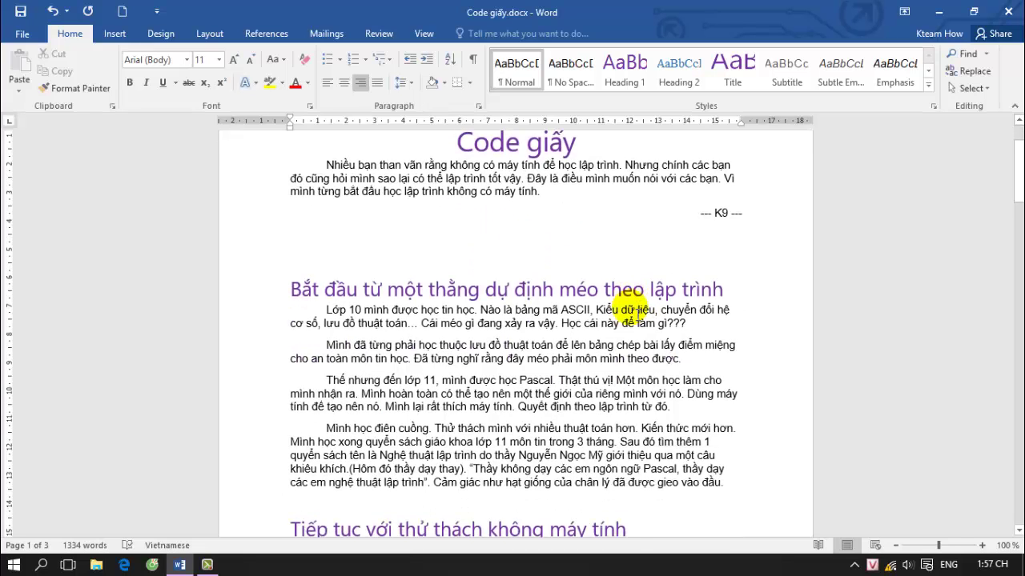
Apply Heading 2 to the 'Game đầu tiên' and 'Game thứ hai' lines
mouse_move(686, 310)
left_mouse_down()
mouse_move(324, 314)
mouse_move(292, 303)
left_mouse_up()
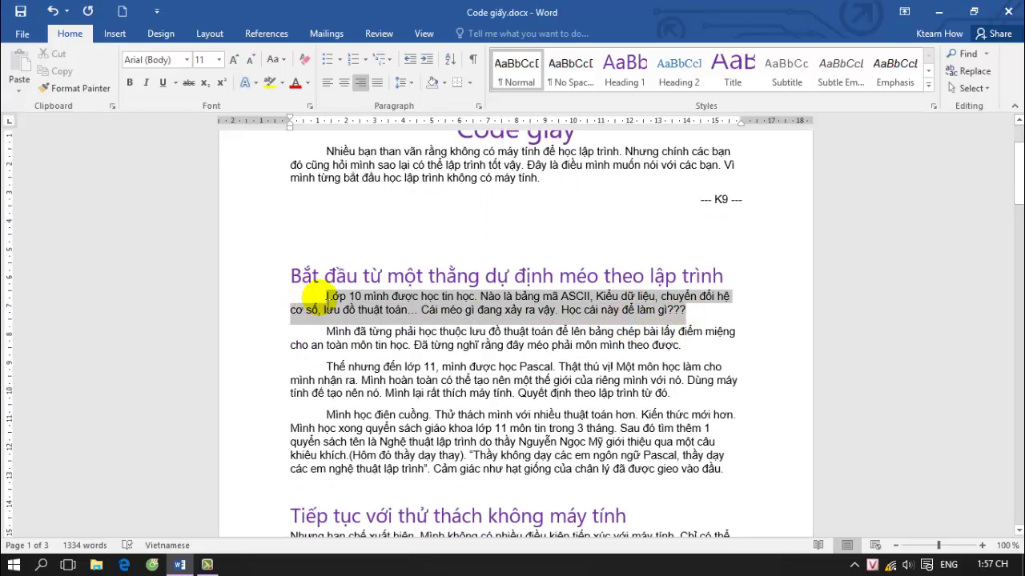
left_click(404, 395)
scroll(406, 387, "down", 3)
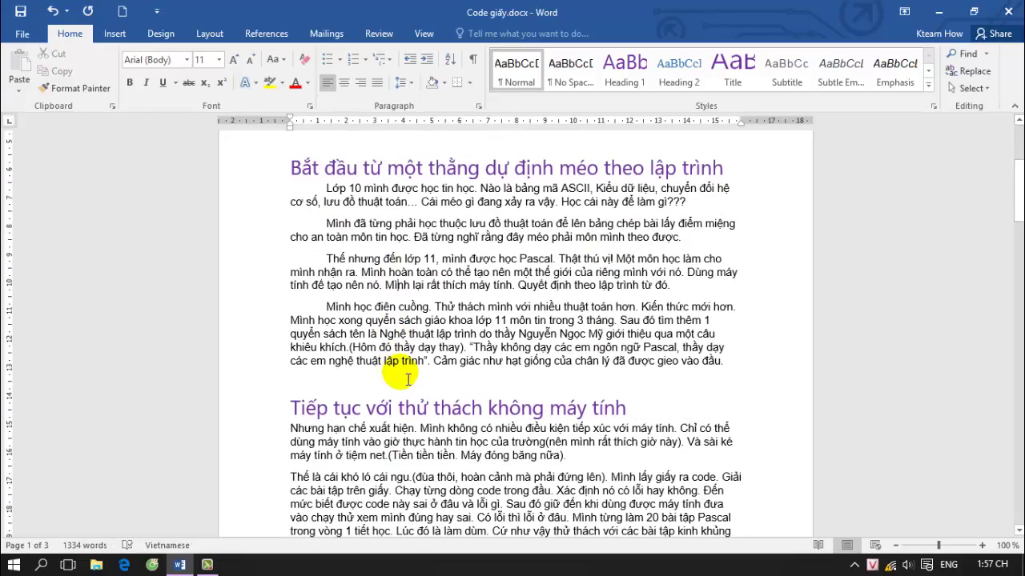
scroll(404, 373, "down", 1)
scroll(416, 320, "down", 2)
scroll(446, 240, "down", 2)
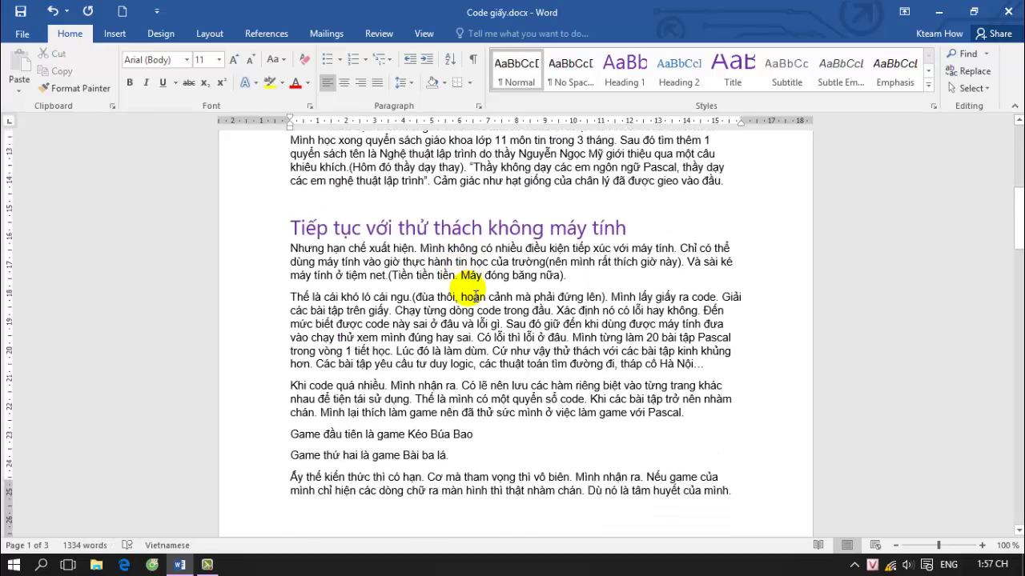
scroll(460, 355, "down", 2)
left_click_drag(474, 362, 453, 362)
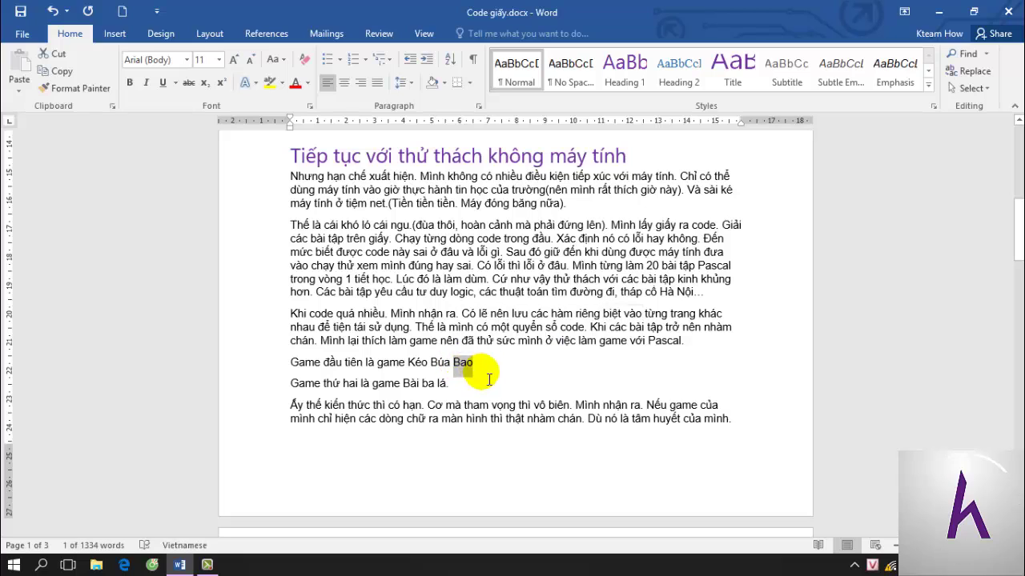
left_click(276, 362)
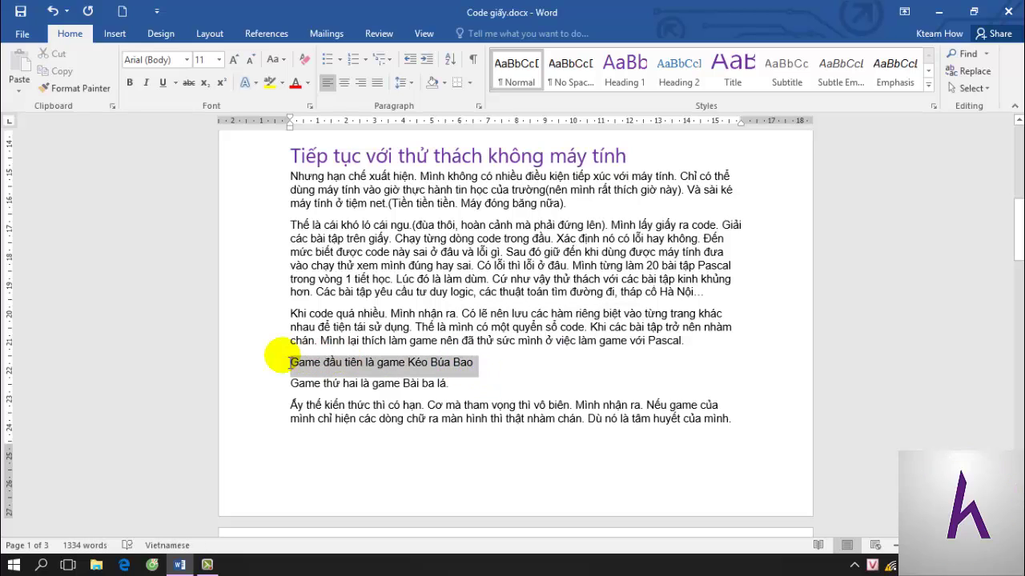
left_click(679, 71)
left_click_drag(450, 378, 292, 378)
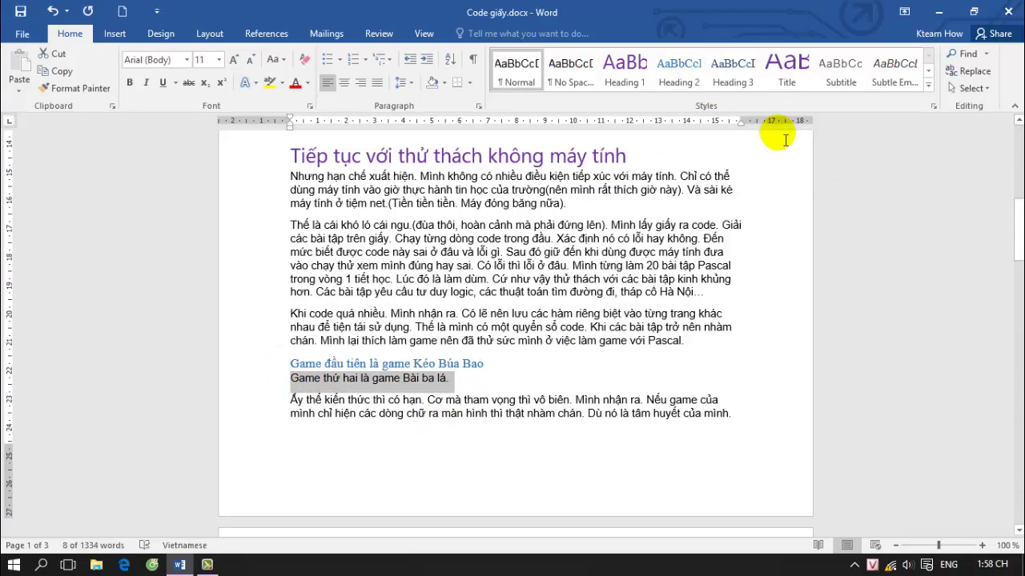
left_click(682, 80)
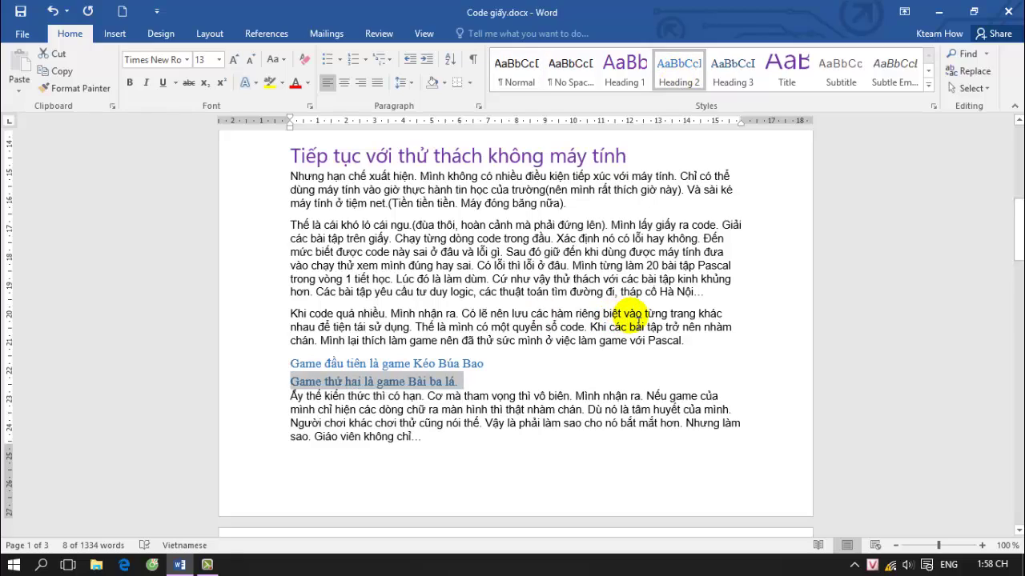
Apply Heading 2 to the Đua xe, Caro and binary-tree simulation lines
scroll(599, 392, "down", 1)
scroll(600, 390, "down", 5)
scroll(560, 369, "down", 2)
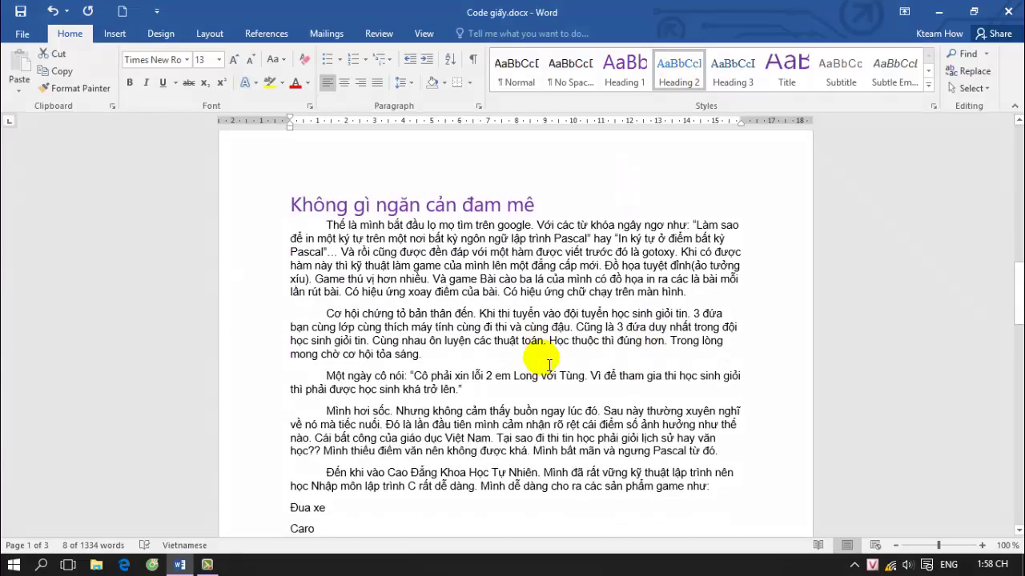
scroll(550, 364, "down", 5)
left_click_drag(290, 270, 331, 273)
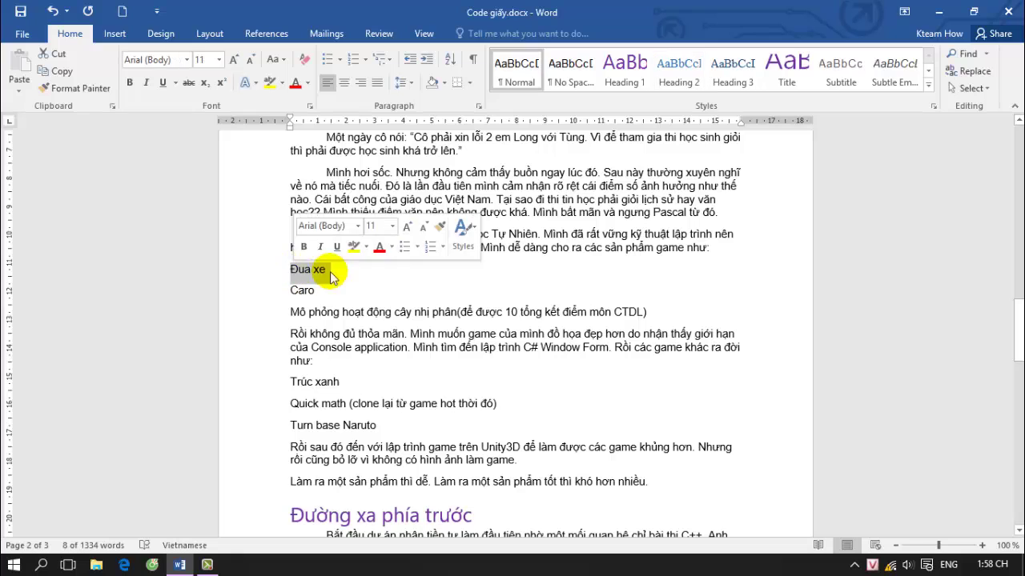
left_click(673, 76)
left_click(274, 286)
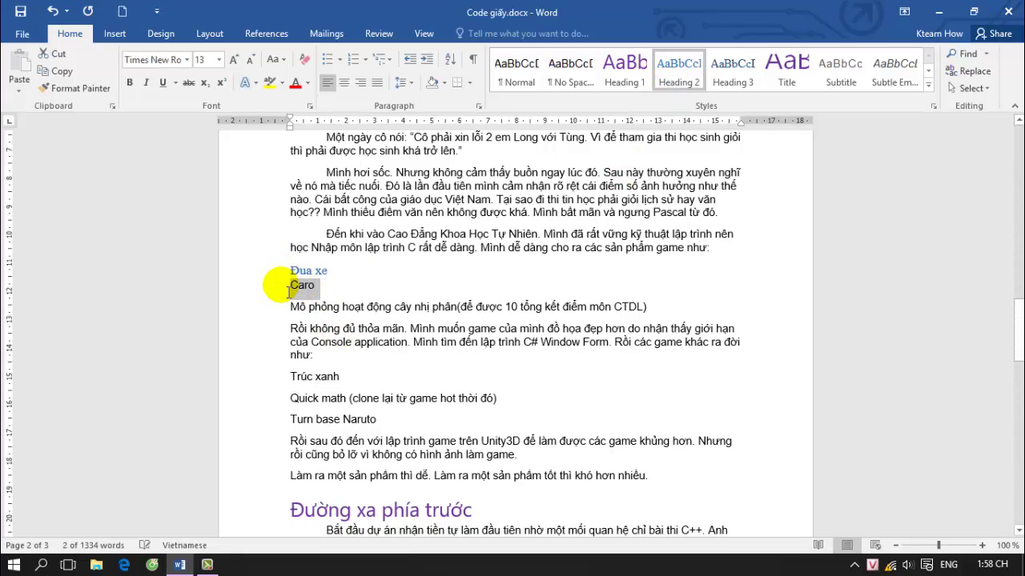
left_click(669, 84)
left_click(230, 304)
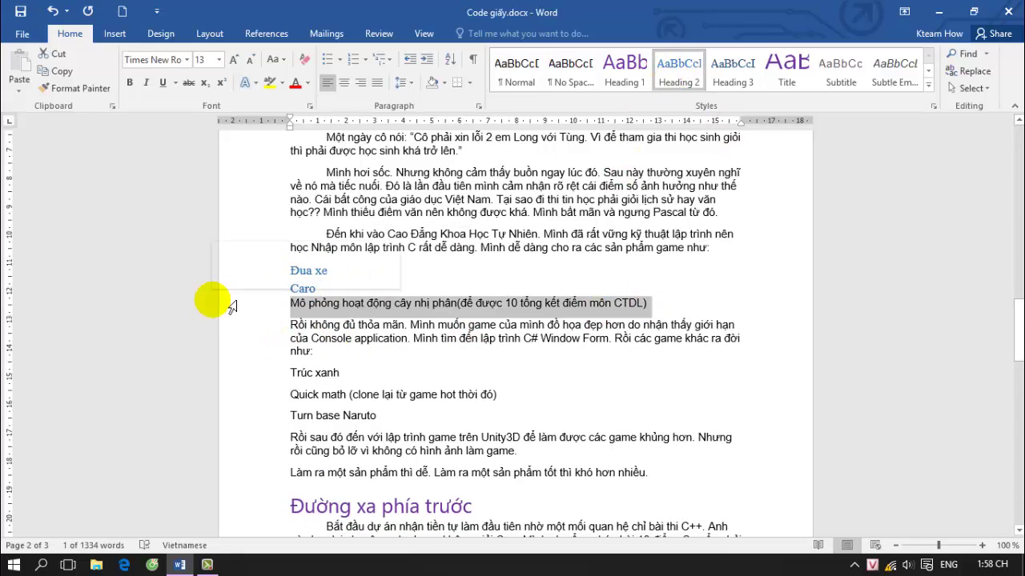
left_click(679, 74)
left_click(543, 276)
scroll(376, 342, "up", 2)
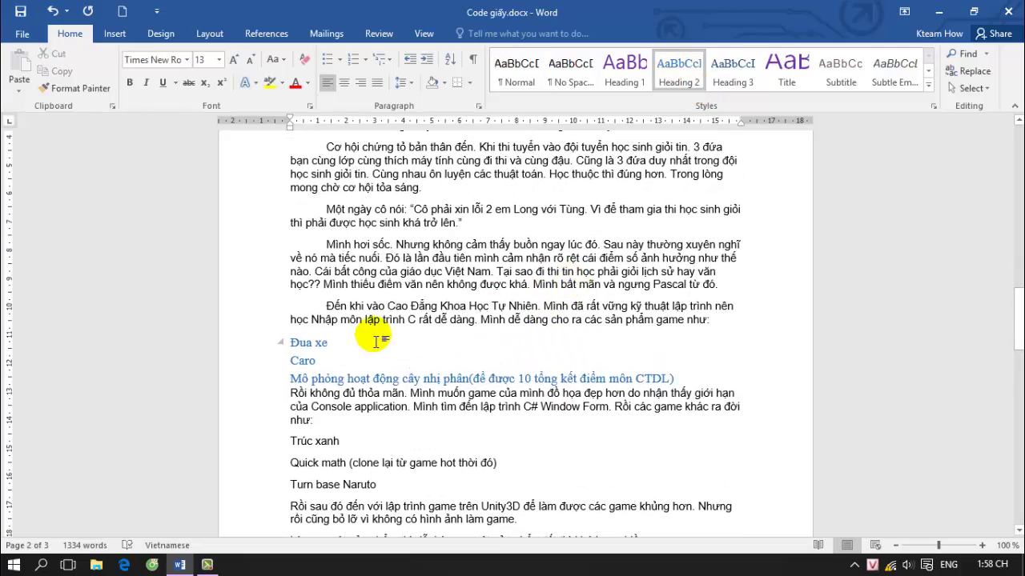
scroll(320, 304, "up", 4)
scroll(279, 241, "up", 1)
Collapse the Không gì ngăn cản đam mê, Đường xa phía trước, Tiếp tục với thử thách không máy tính and first sections
scroll(280, 187, "up", 2)
left_click(282, 254)
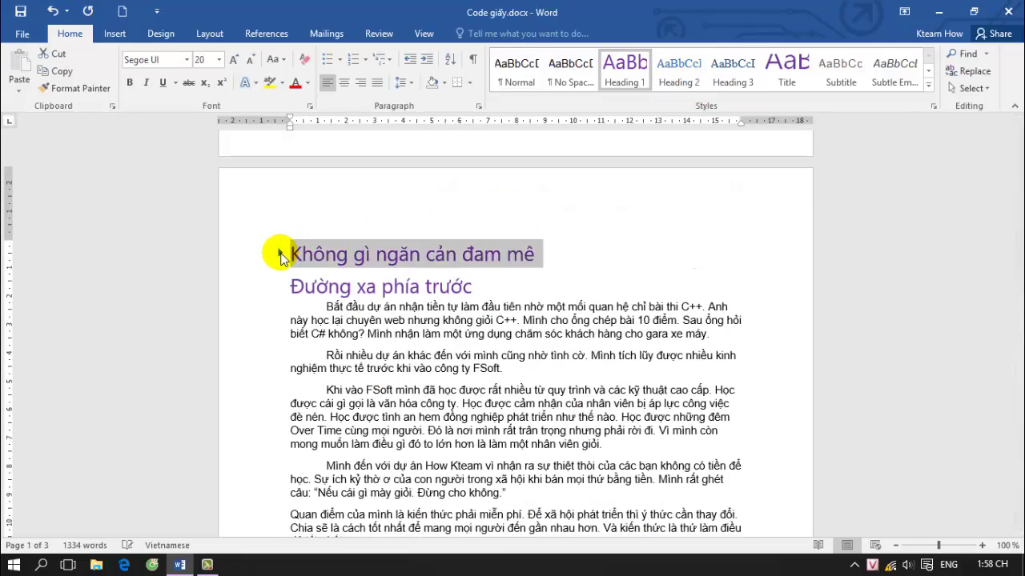
left_click(281, 286)
scroll(338, 315, "up", 5)
scroll(316, 234, "up", 3)
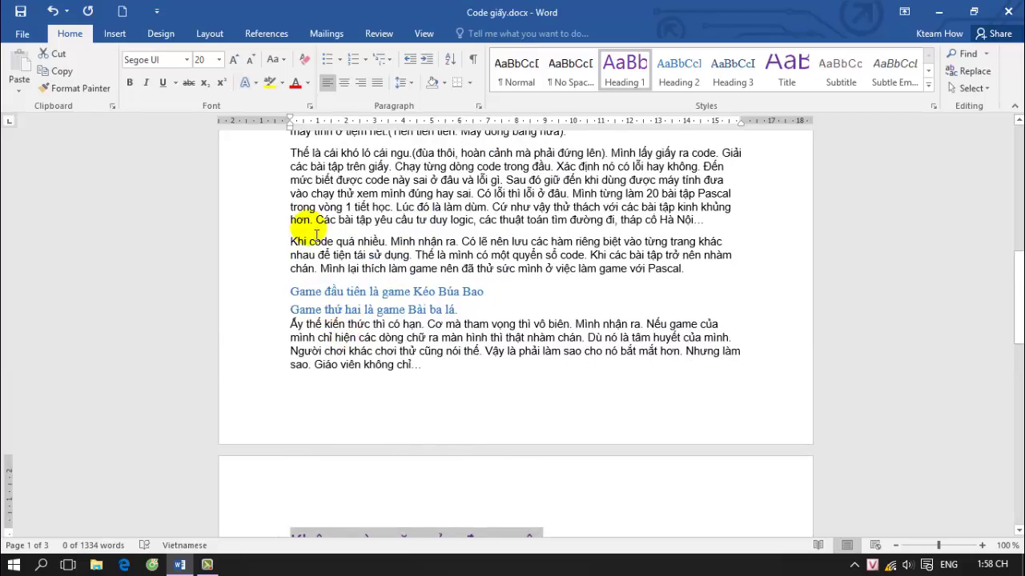
scroll(305, 320, "up", 4)
scroll(274, 414, "up", 1)
left_click(279, 406)
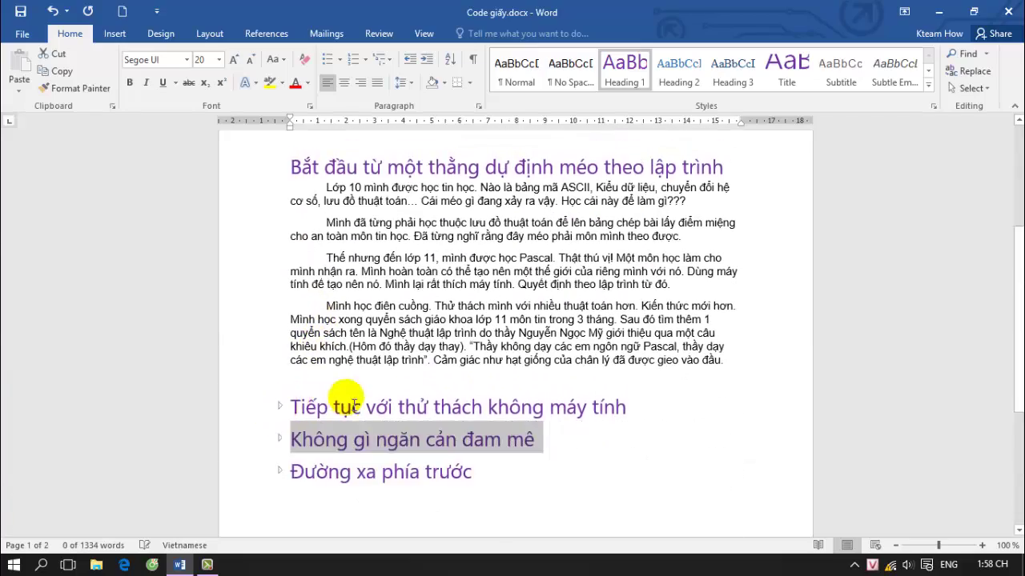
scroll(352, 400, "down", 1)
scroll(480, 280, "up", 3)
scroll(520, 264, "up", 2)
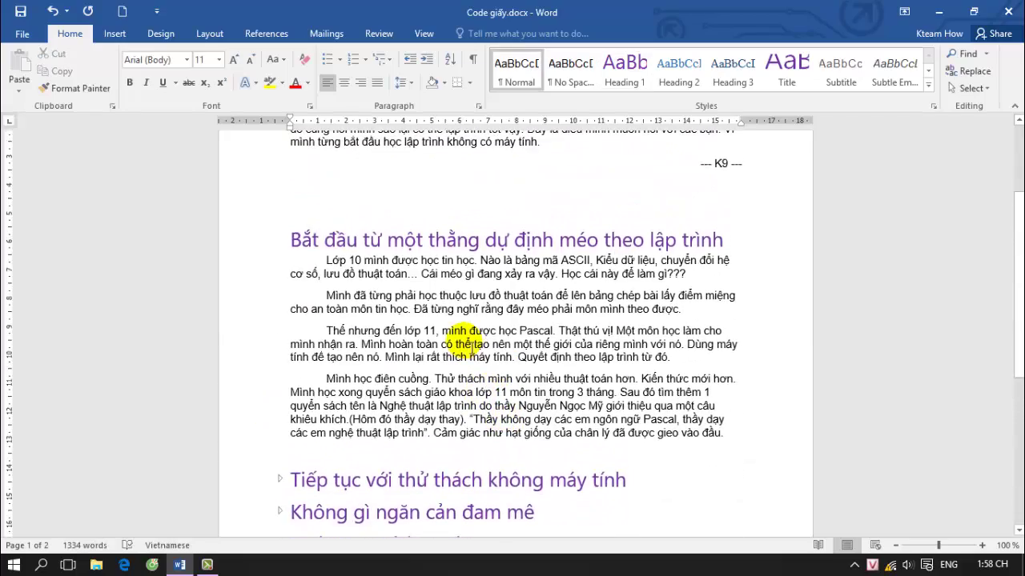
left_click(281, 240)
Clear the heading selection, place the caret in the intro text, then in the first heading
scroll(576, 372, "up", 2)
scroll(1006, 206, "up", 2)
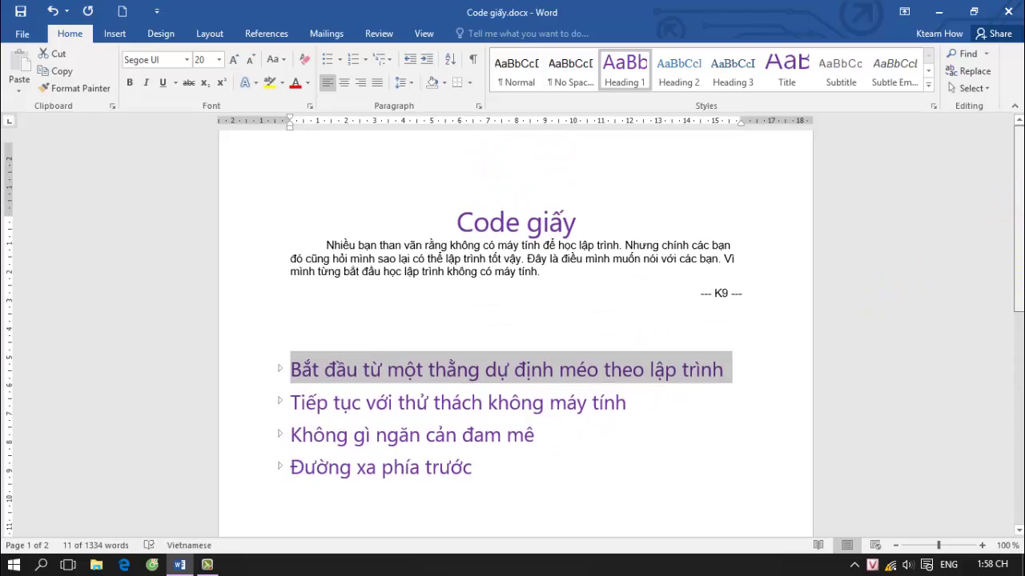
scroll(999, 301, "down", 5)
scroll(963, 425, "down", 3)
scroll(403, 435, "up", 3)
scroll(418, 440, "up", 1)
left_click(418, 441)
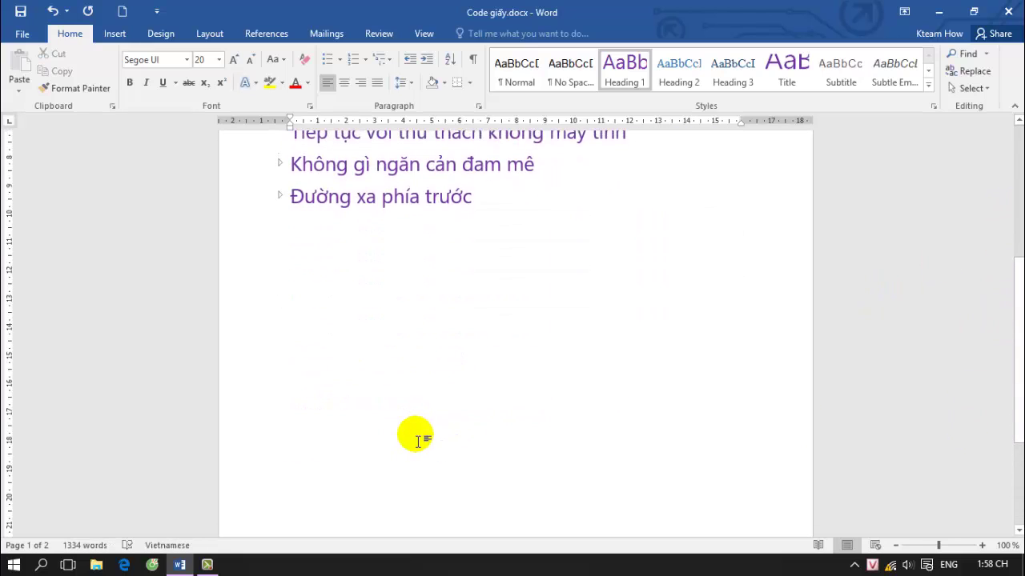
scroll(481, 352, "up", 3)
left_click(531, 187)
scroll(555, 218, "up", 2)
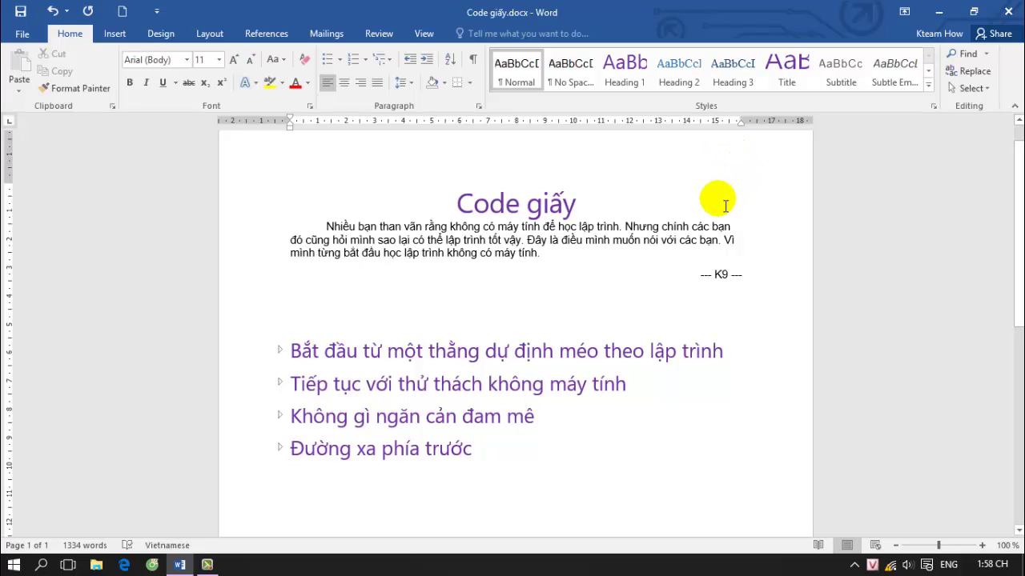
left_click(445, 352)
Review the first heading's indent, spacing and line-break settings in Paragraph, closing without changes
right_click(624, 80)
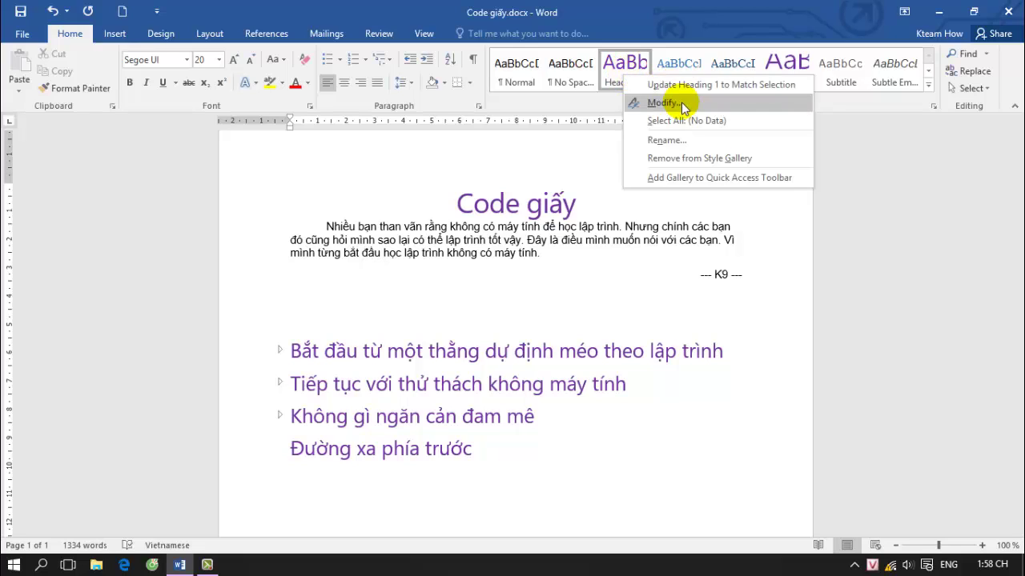
left_click(473, 360)
right_click(465, 357)
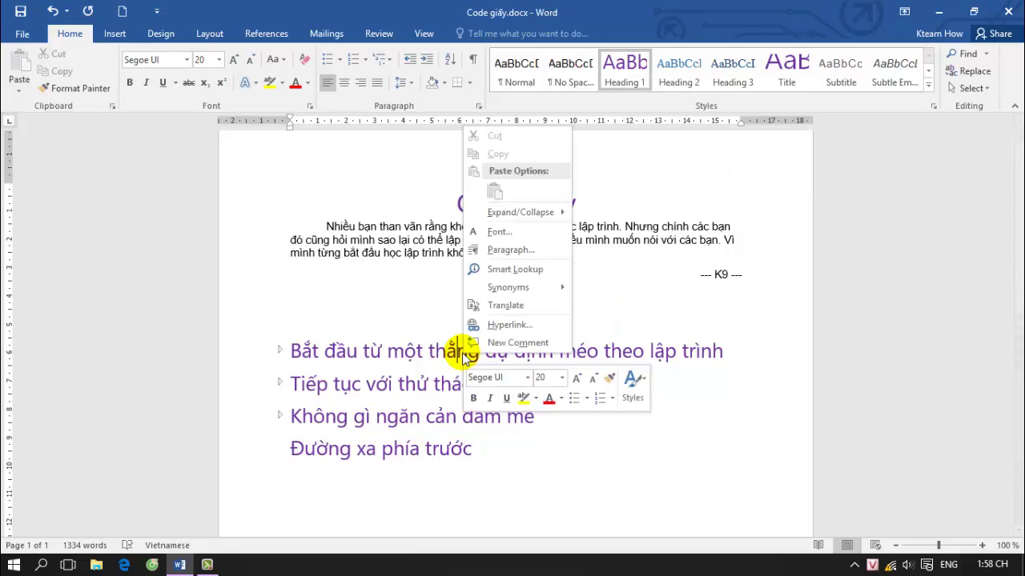
left_click(529, 250)
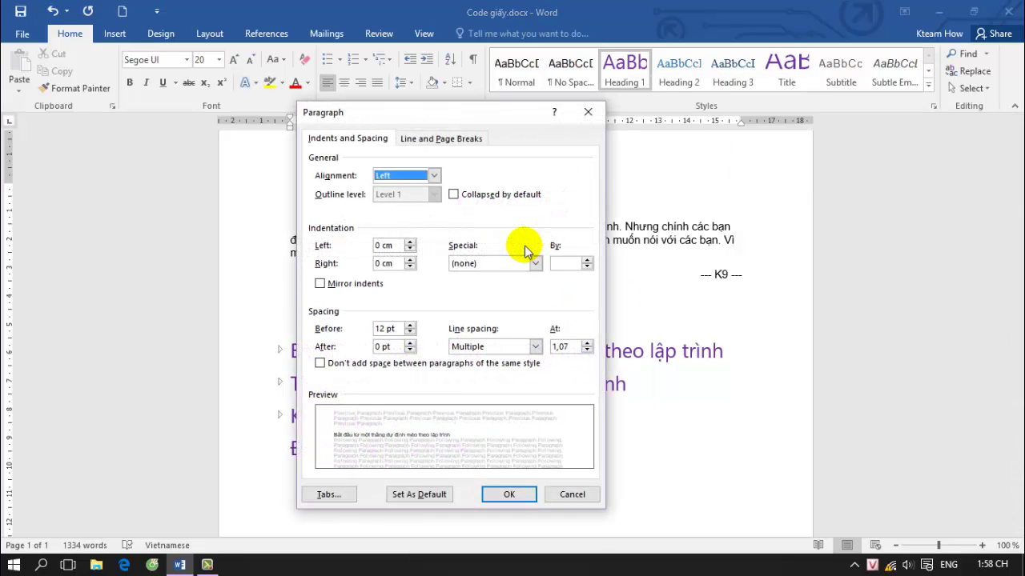
left_click(452, 139)
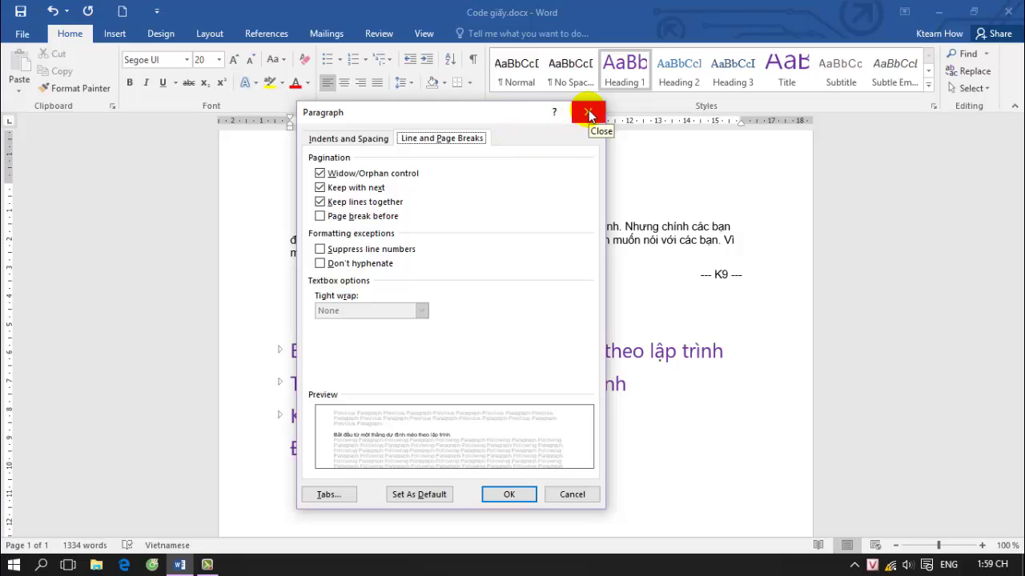
left_click(352, 138)
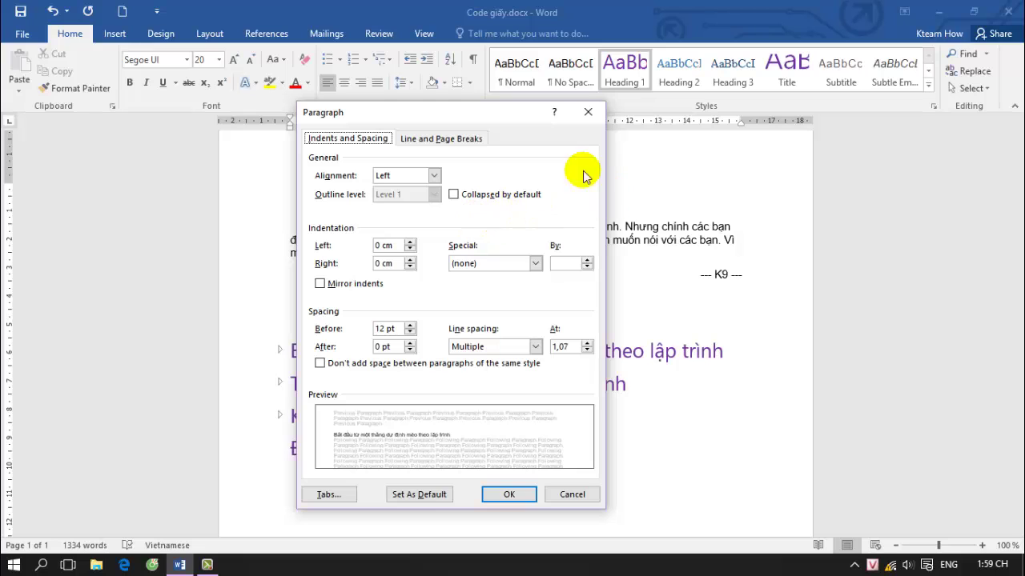
left_click_drag(470, 112, 656, 148)
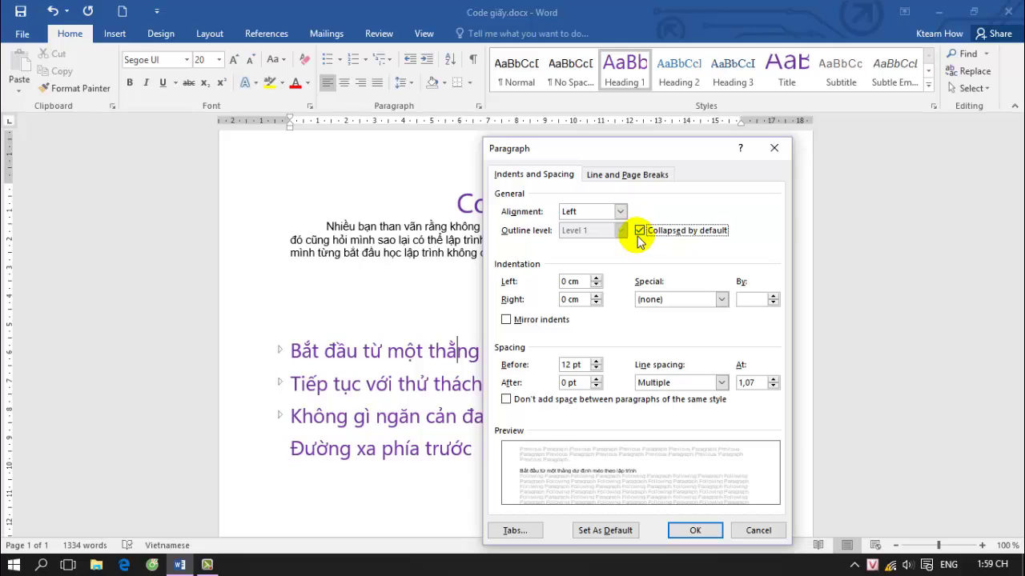
left_click(614, 176)
left_click(549, 175)
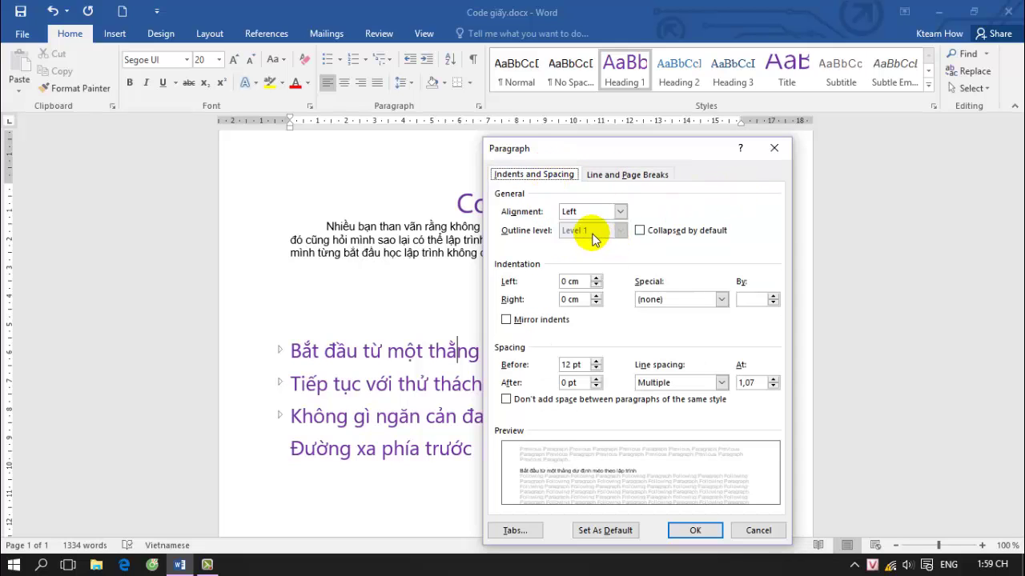
left_click(774, 149)
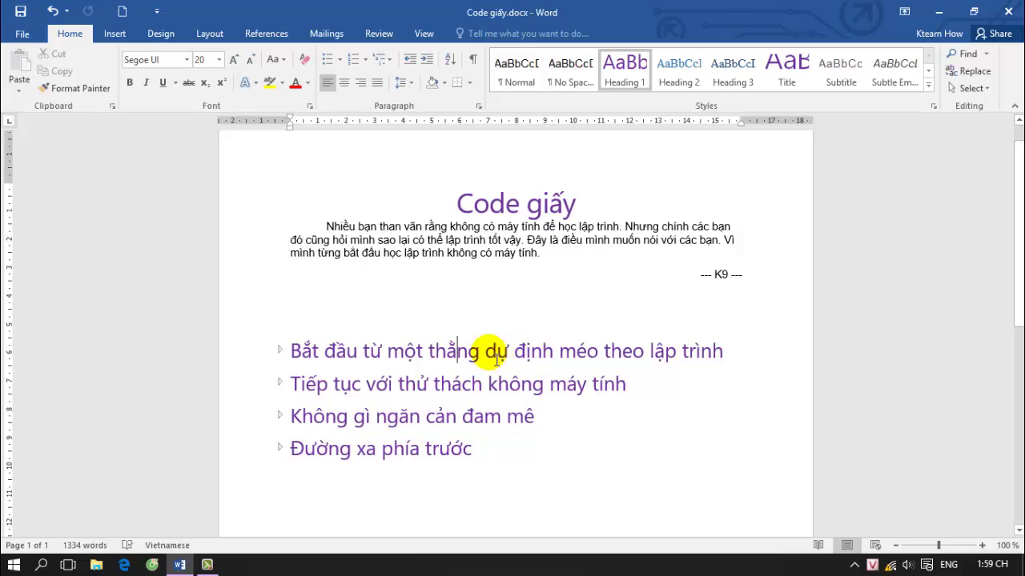
Select the first heading's text and reopen then close its Paragraph settings unchanged
left_click_drag(733, 359, 390, 352)
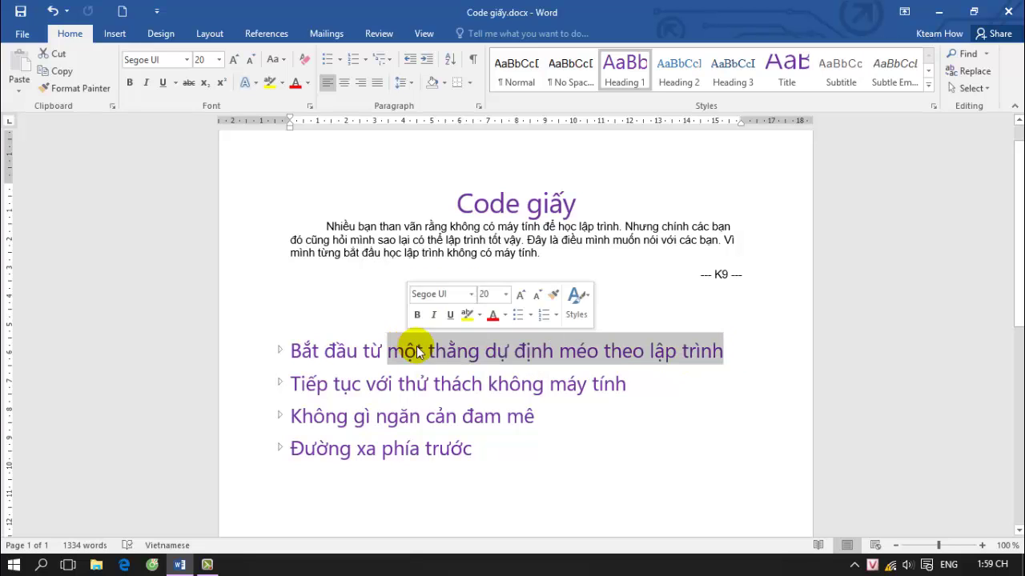
right_click(437, 352)
left_click(482, 255)
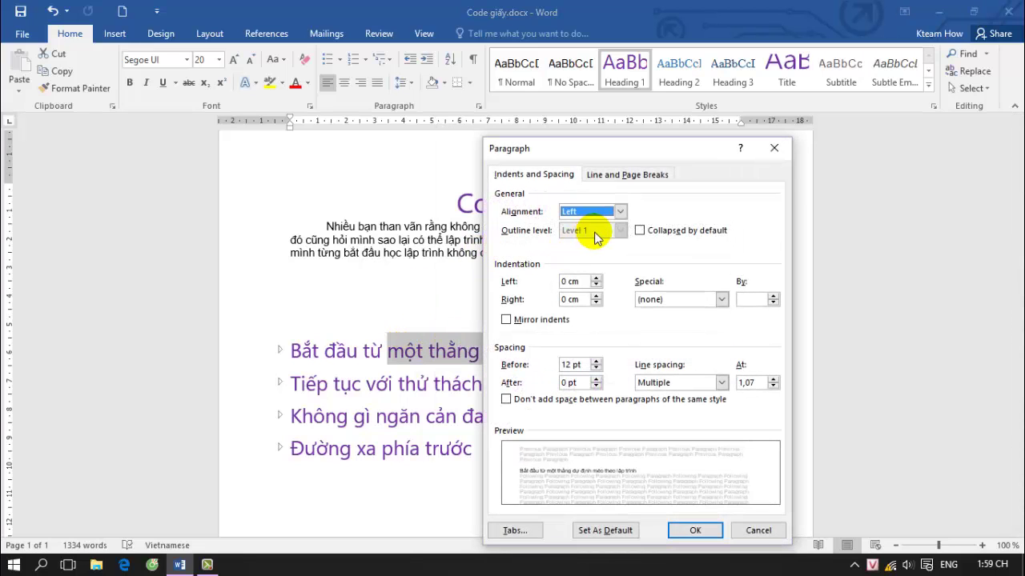
left_click(774, 149)
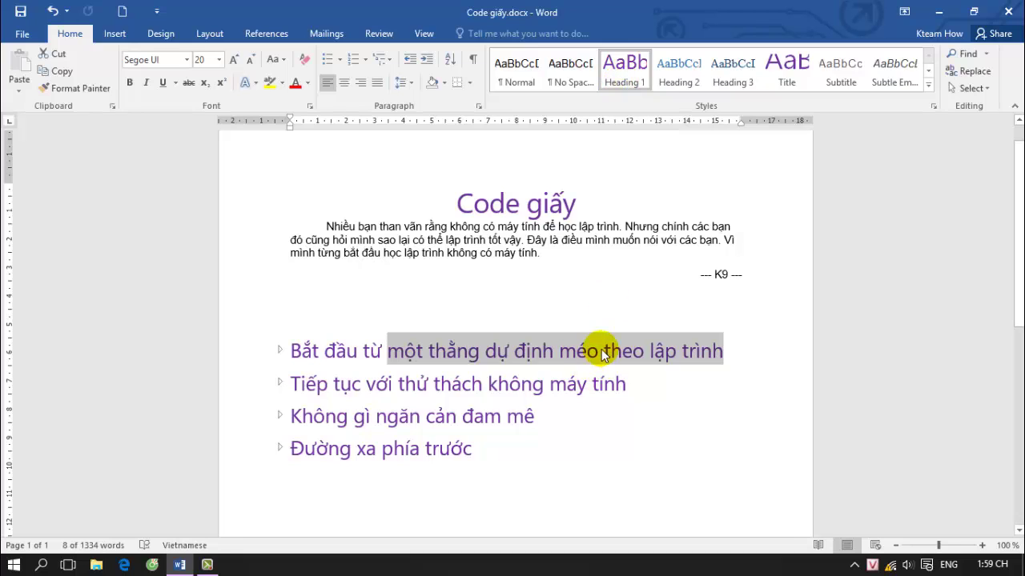
Modify the Heading 1 style to yellow Times New Roman, keeping size 20
right_click(639, 82)
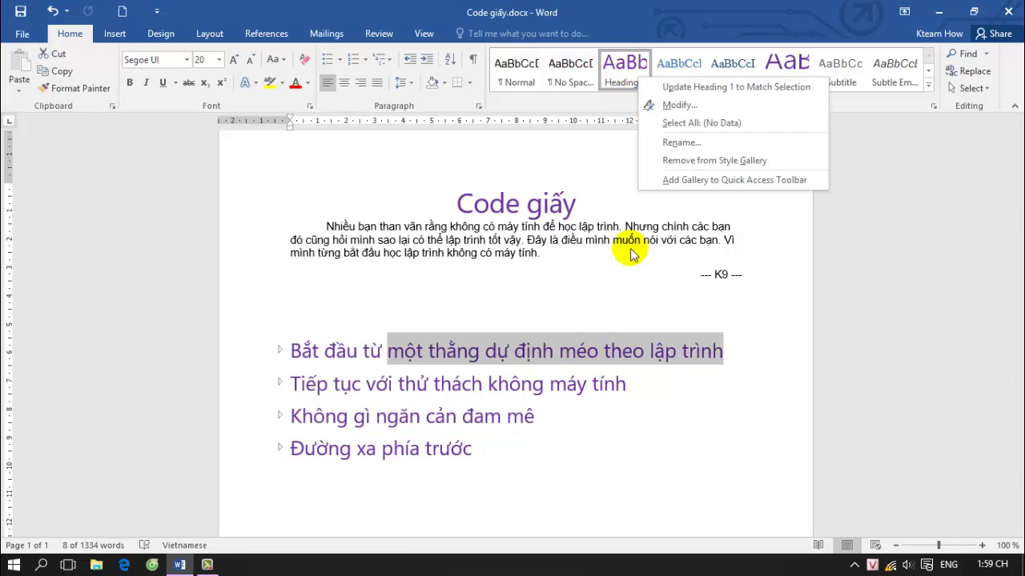
key("Escape")
right_click(630, 80)
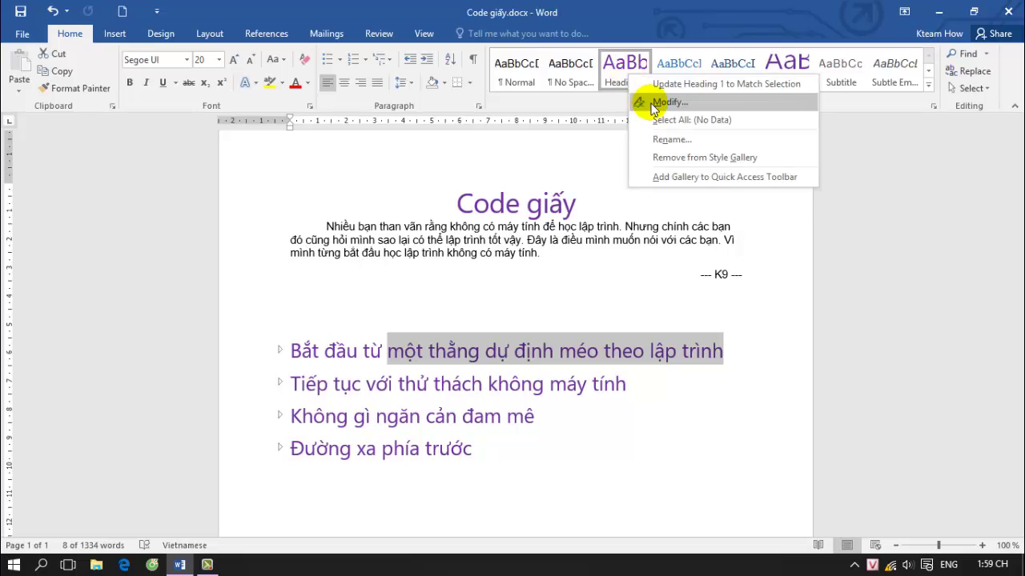
left_click(652, 101)
mouse_move(633, 130)
left_mouse_down()
mouse_move(377, 74)
mouse_move(274, 126)
mouse_move(264, 115)
left_mouse_up()
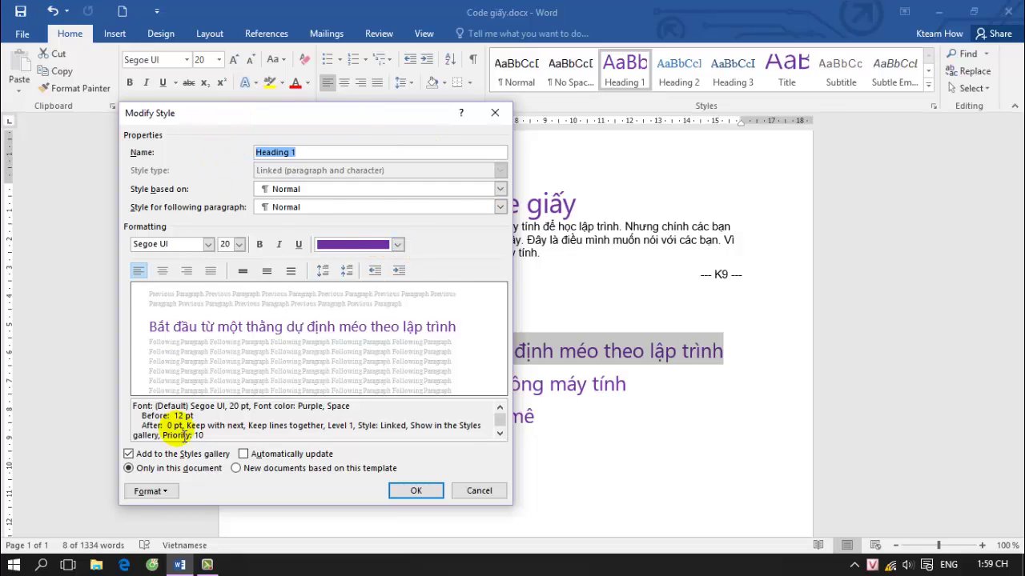
left_click(398, 244)
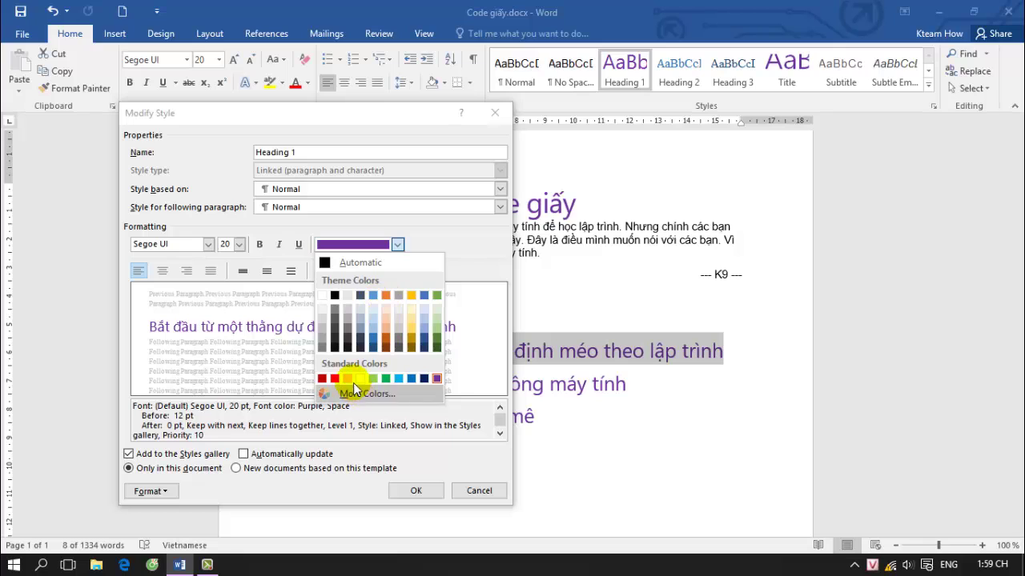
left_click(360, 378)
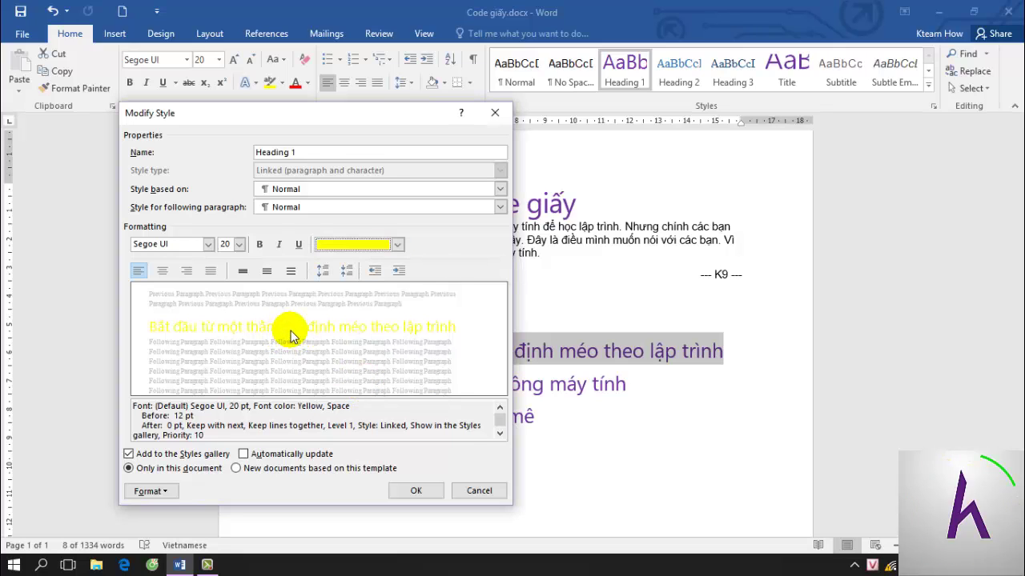
left_click(209, 245)
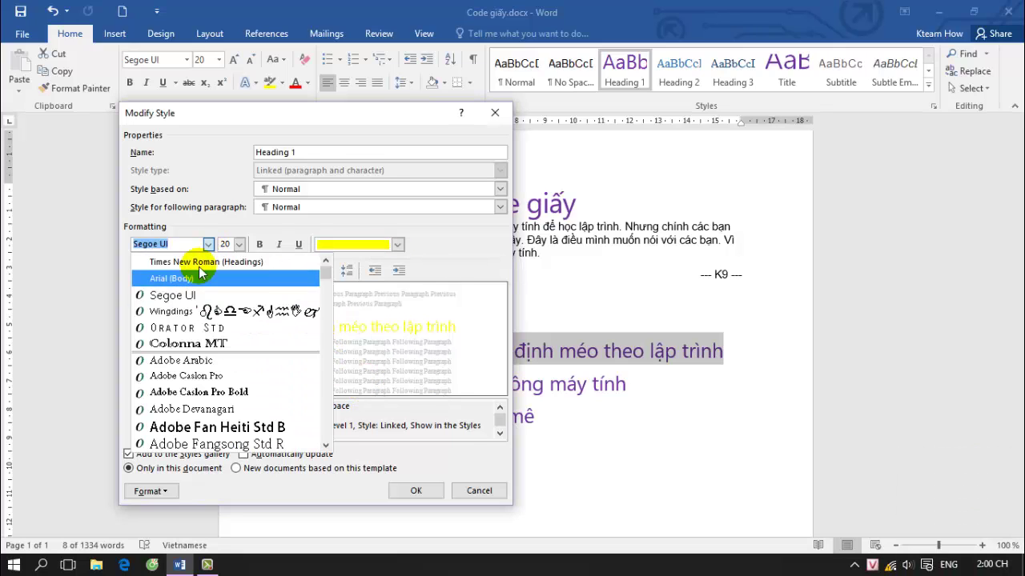
left_click(196, 262)
left_click(239, 244)
left_click(239, 245)
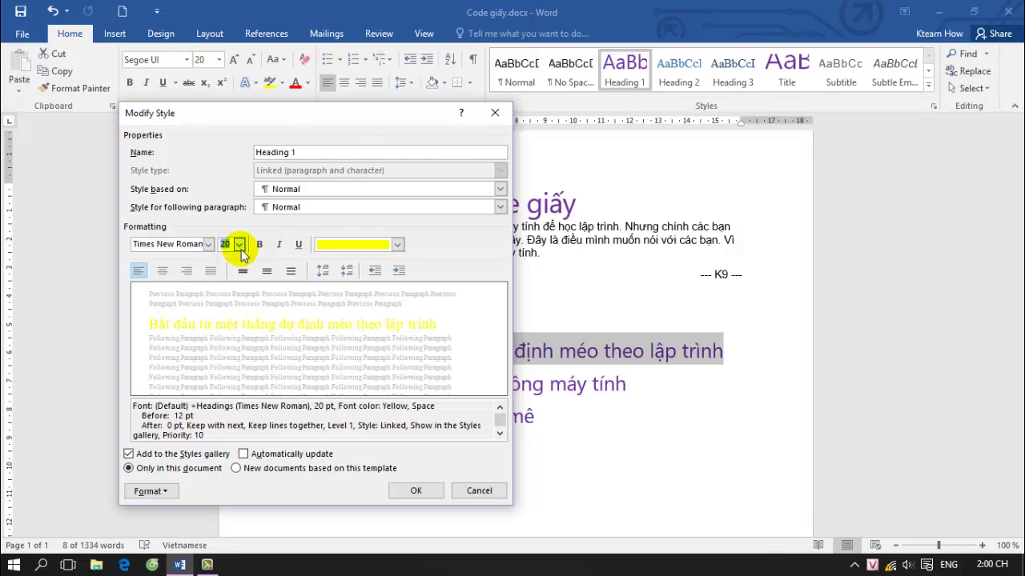
Keep Heading 1 based on Normal with Normal following, and review its paragraph settings
left_click(501, 188)
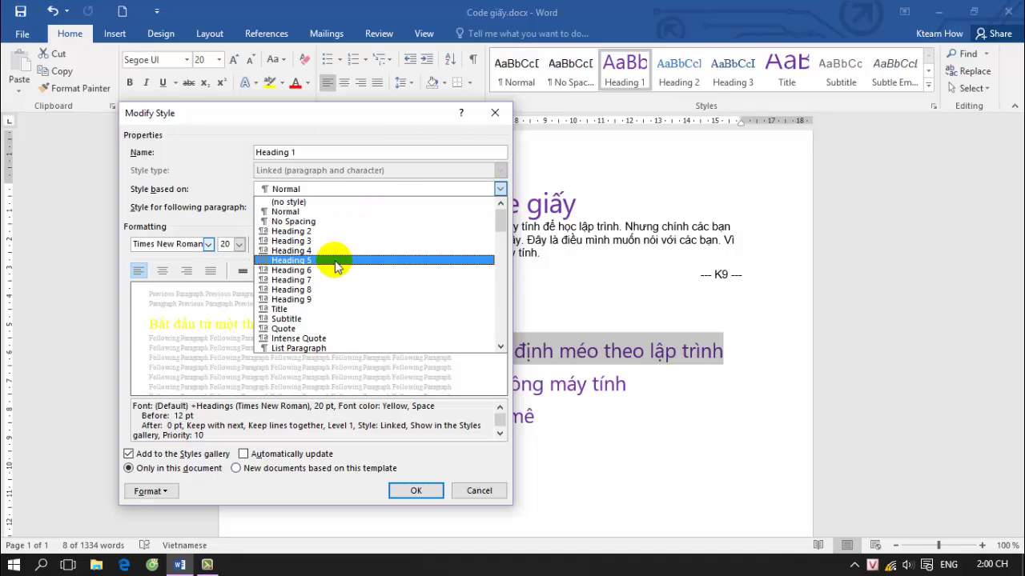
left_click(355, 186)
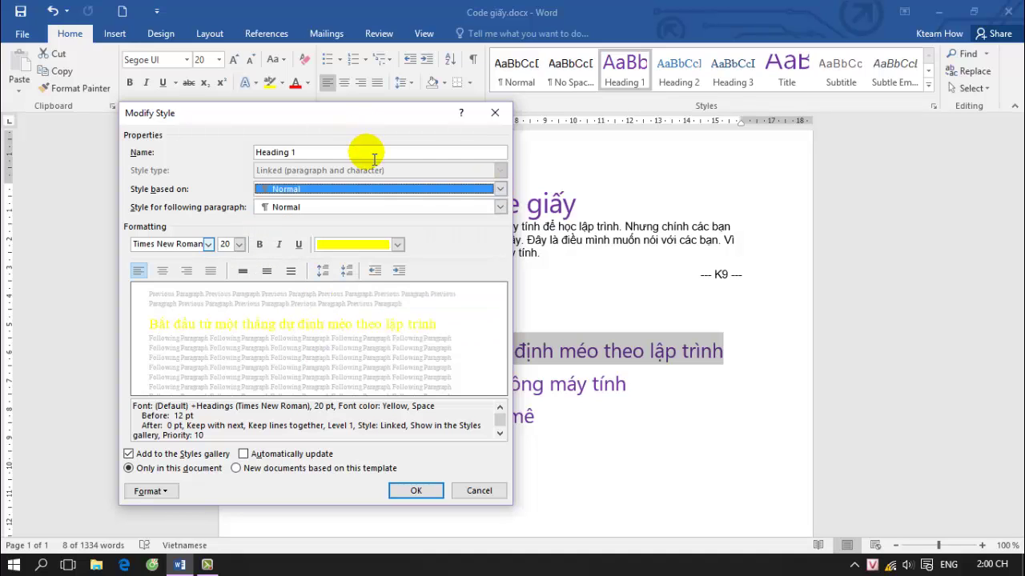
left_click(502, 206)
left_click(501, 206)
left_click(368, 156)
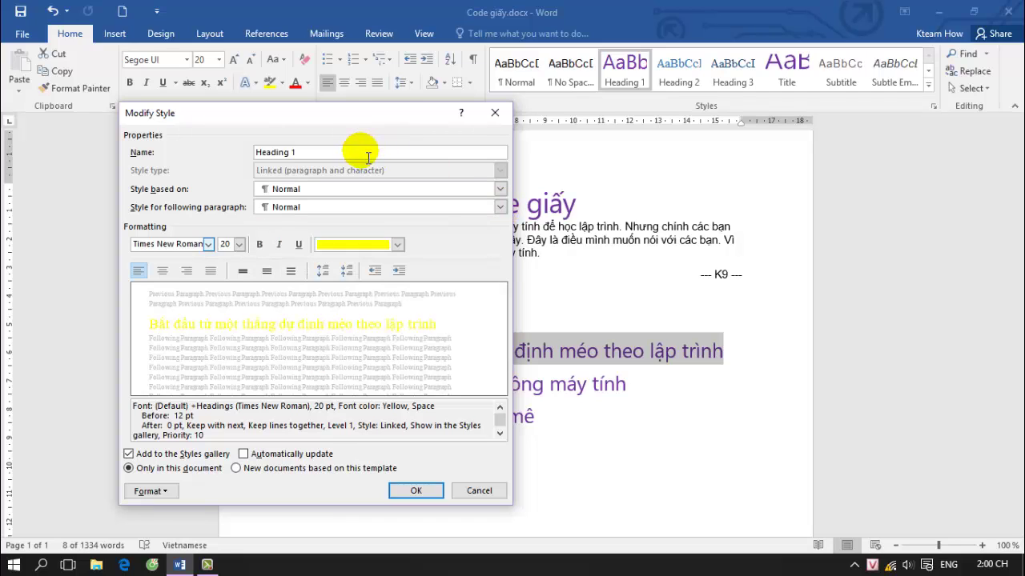
left_click(152, 491)
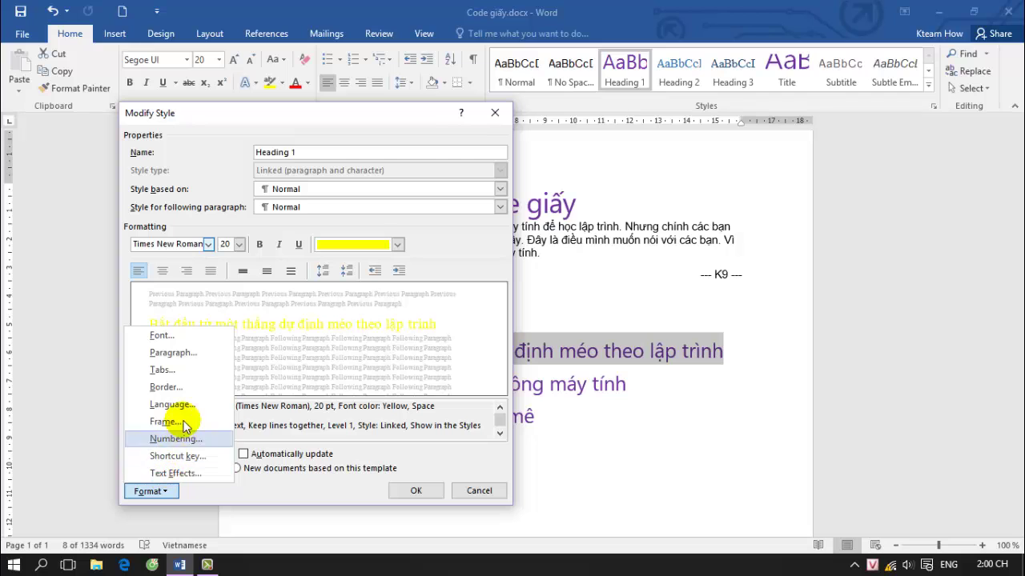
left_click(173, 352)
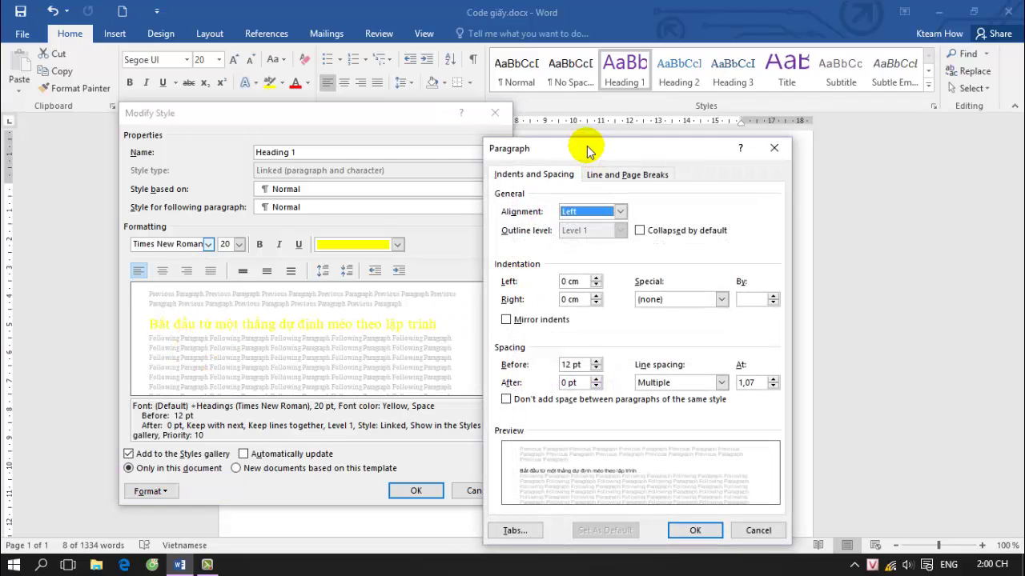
mouse_move(590, 149)
left_mouse_down()
mouse_move(613, 78)
mouse_move(610, 97)
left_mouse_up()
left_click(652, 118)
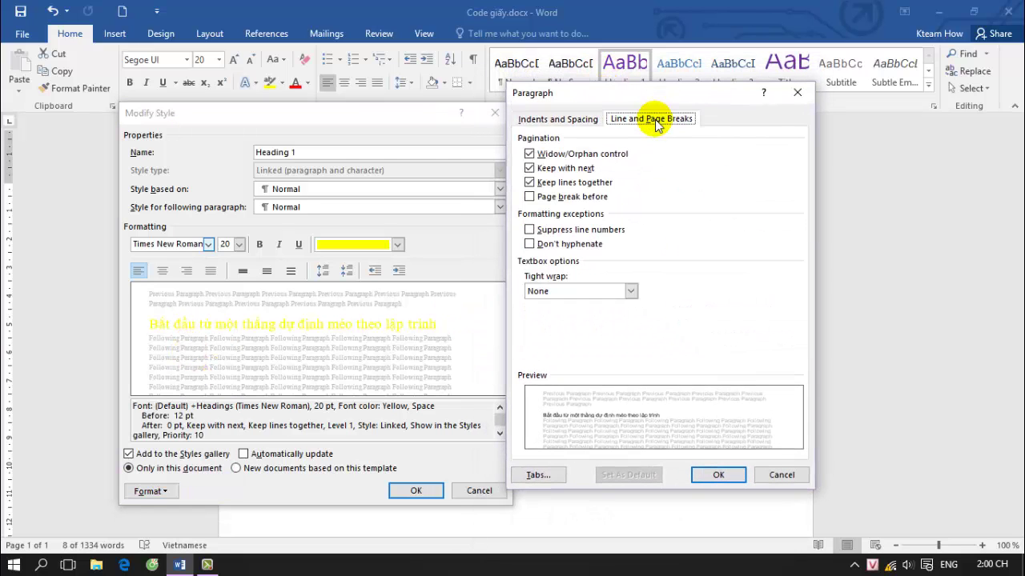
left_click(583, 124)
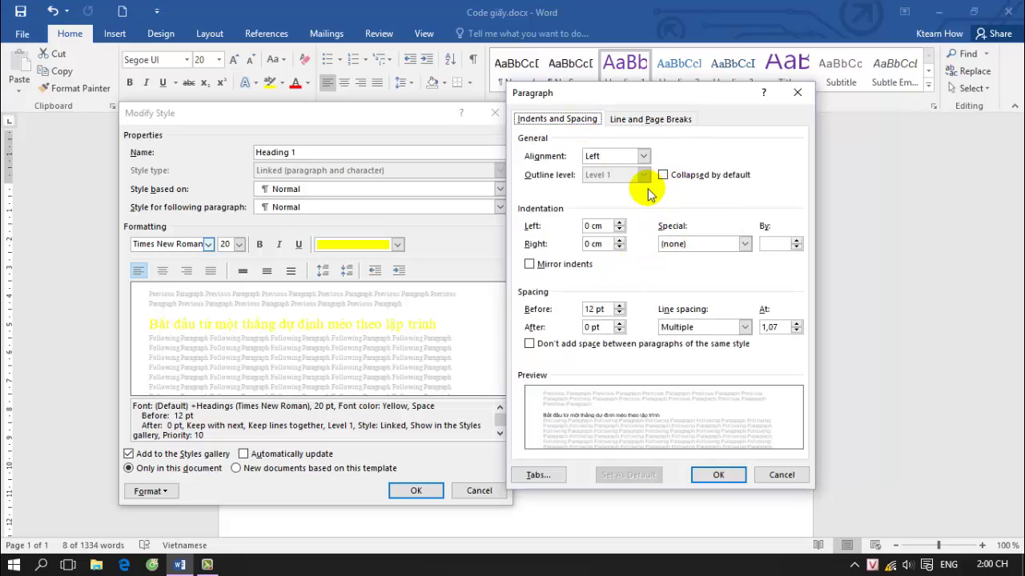
Try centred and right alignment, revert to left, apply the modified Heading 1, then undo it
left_click(622, 156)
left_click(627, 175)
left_click(632, 156)
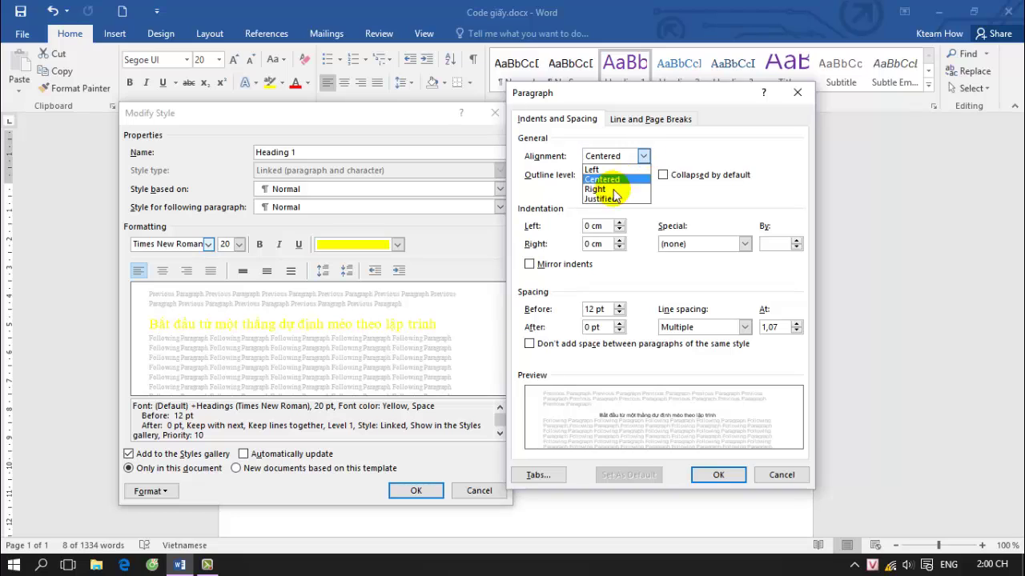
left_click(609, 183)
left_click(636, 157)
left_click(617, 183)
left_click(636, 156)
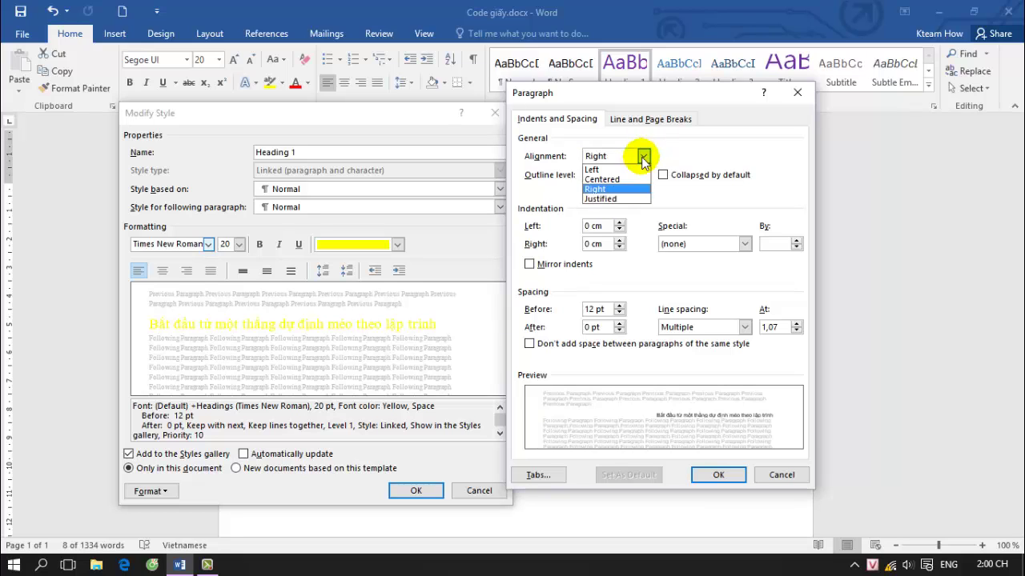
left_click(613, 167)
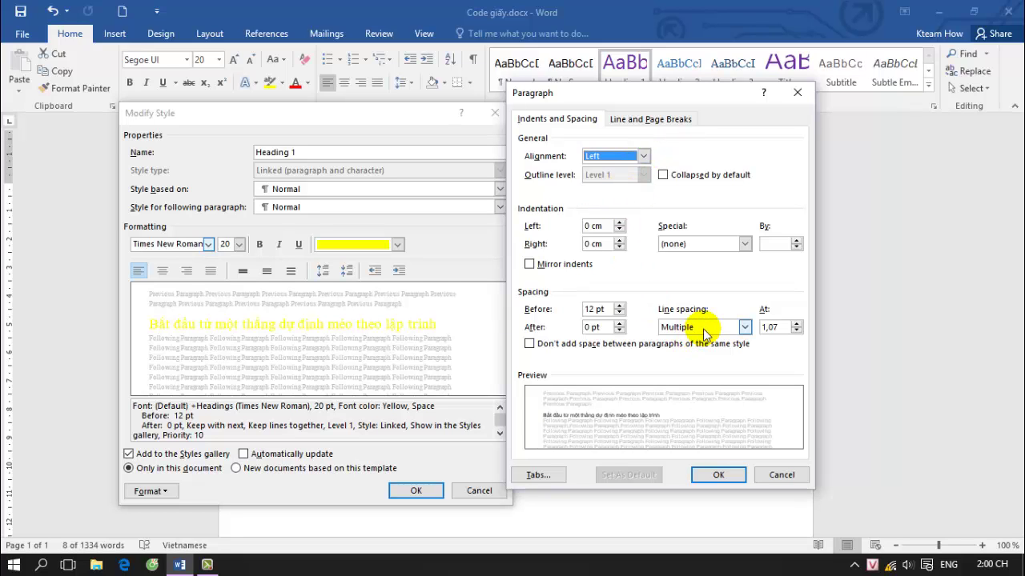
left_click(797, 92)
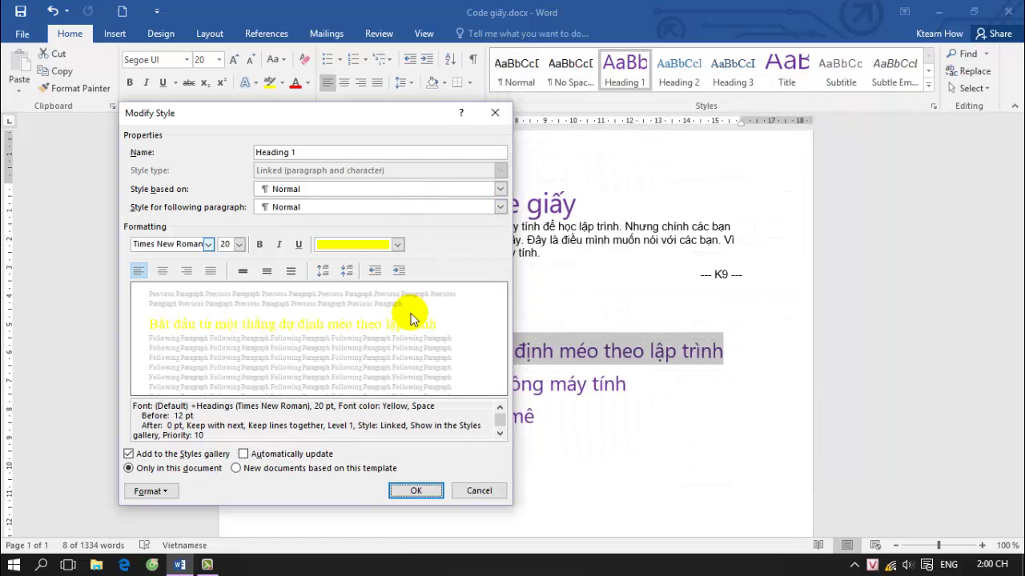
left_click(398, 497)
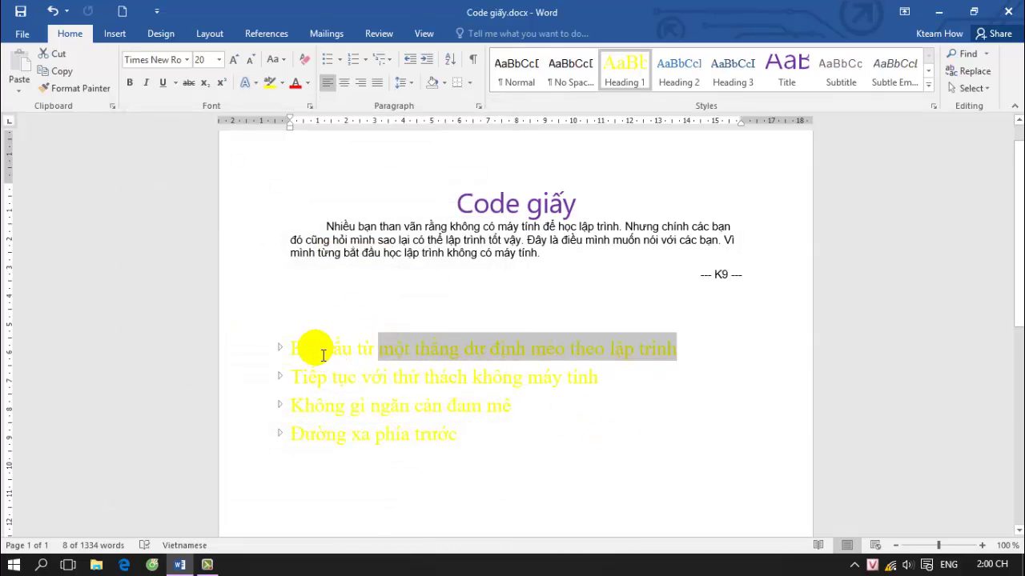
key("ctrl+z")
Create a new style named K9 from the heading's formatting
right_click(625, 72)
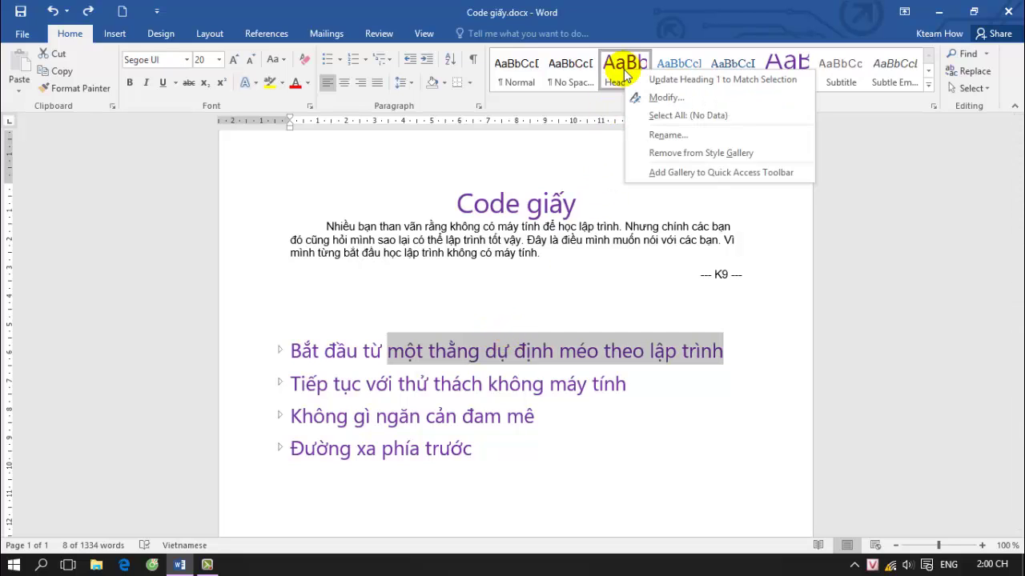
left_click(536, 360)
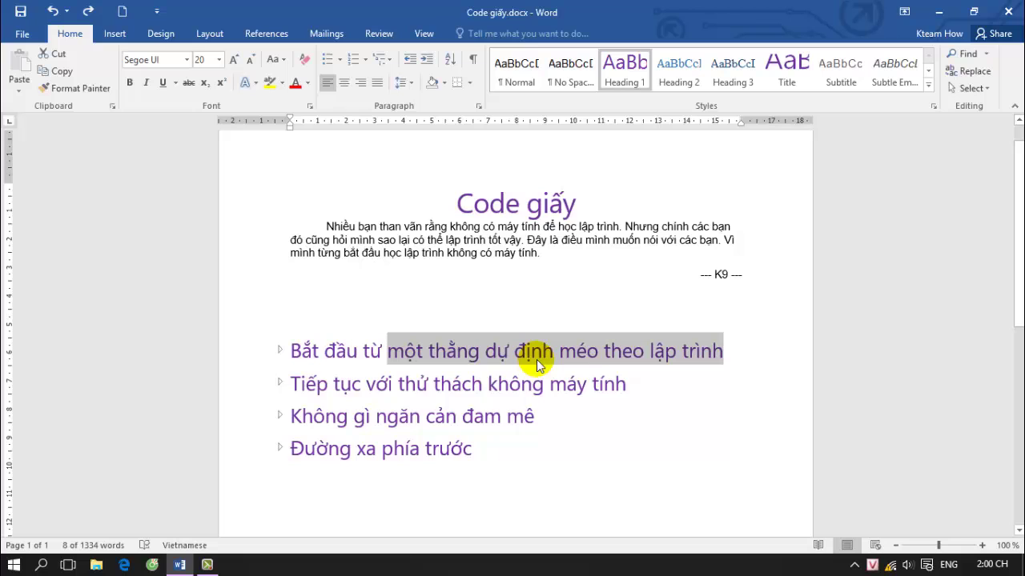
left_click(929, 84)
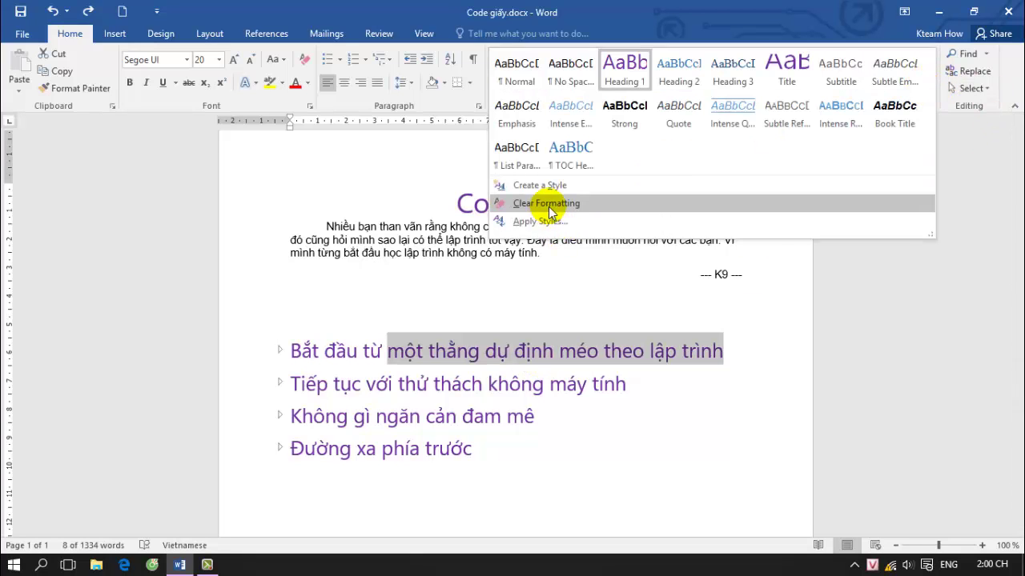
left_click(582, 185)
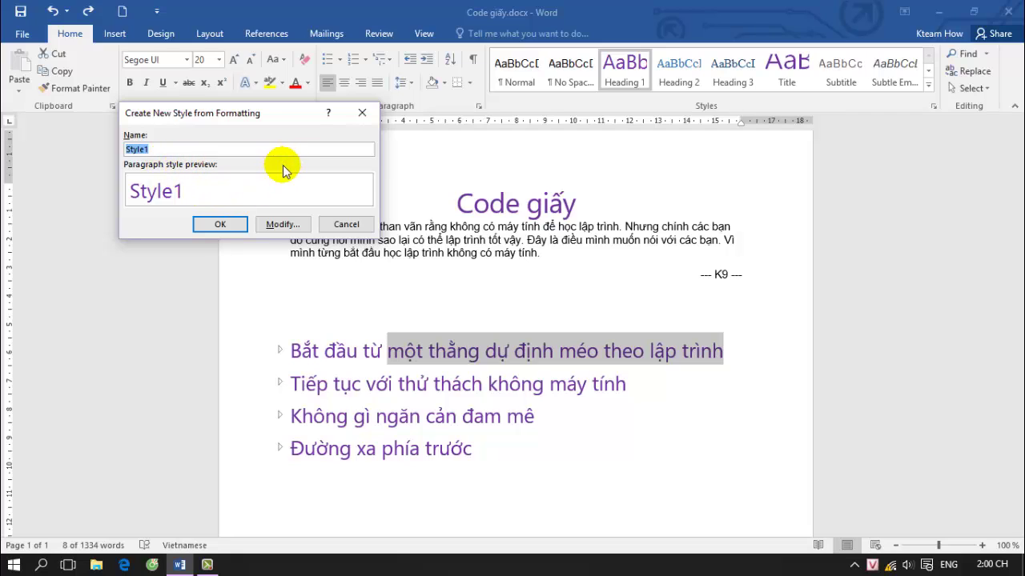
type("K9")
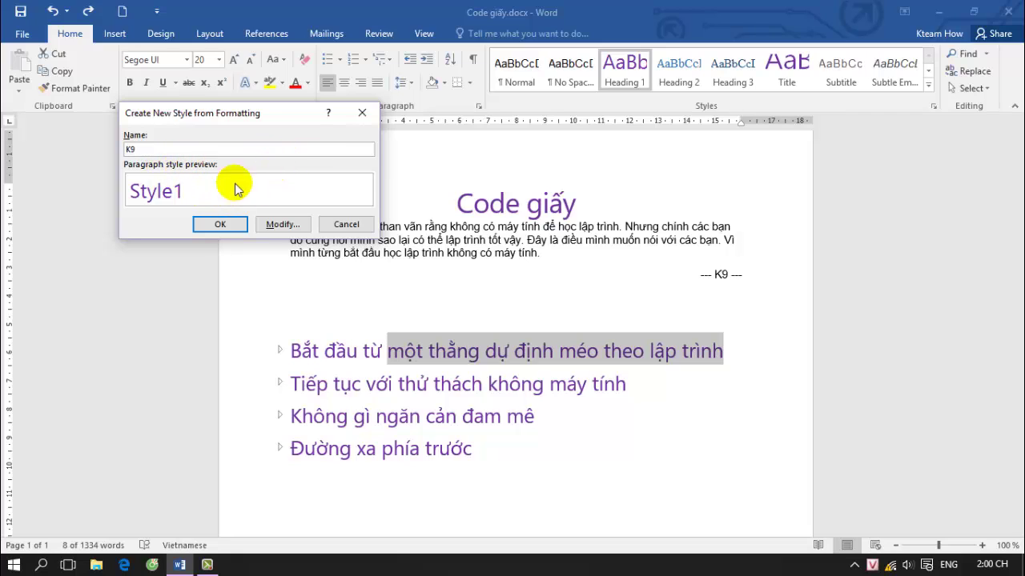
left_click(218, 227)
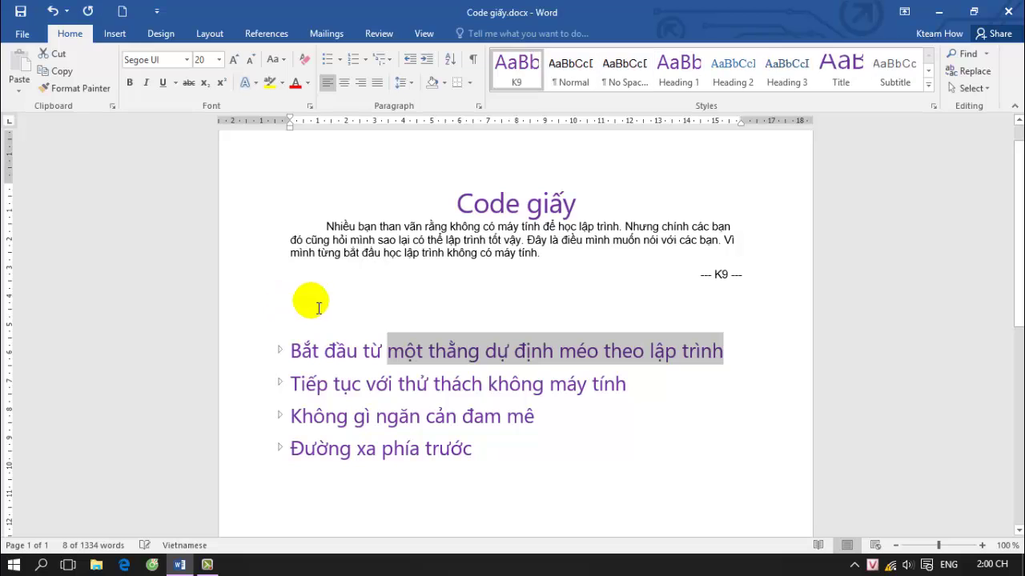
Modify the K9 style to yellow Times New Roman at 14 pt
right_click(528, 100)
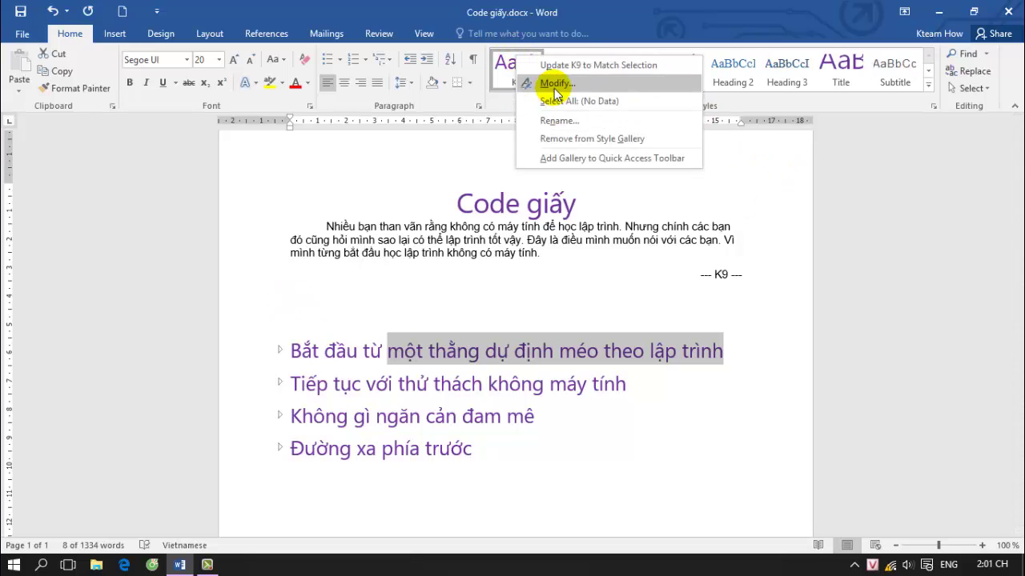
left_click(538, 82)
left_click_drag(293, 113, 258, 83)
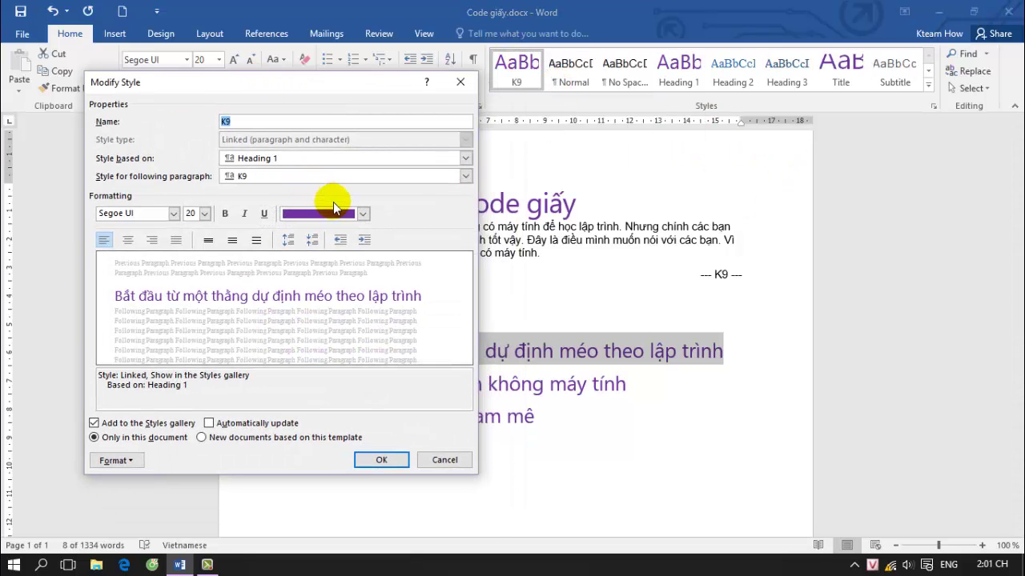
left_click(364, 214)
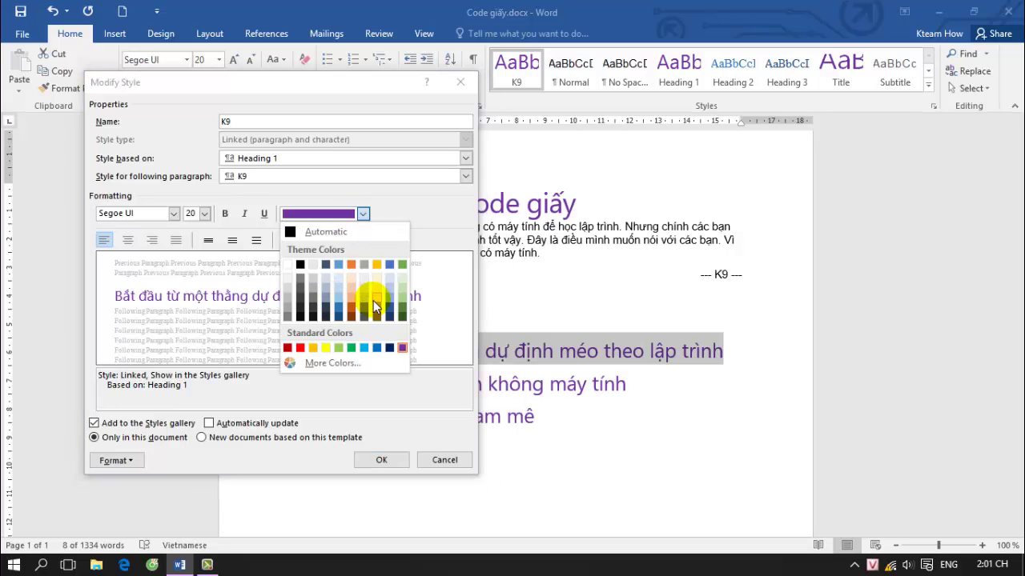
left_click(327, 346)
left_click(173, 213)
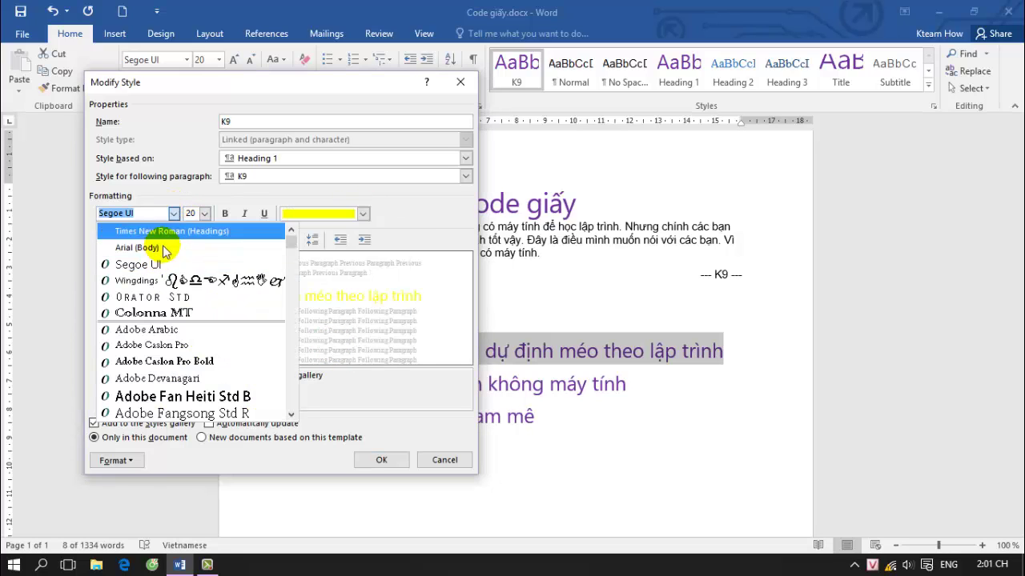
left_click(149, 231)
left_click(205, 214)
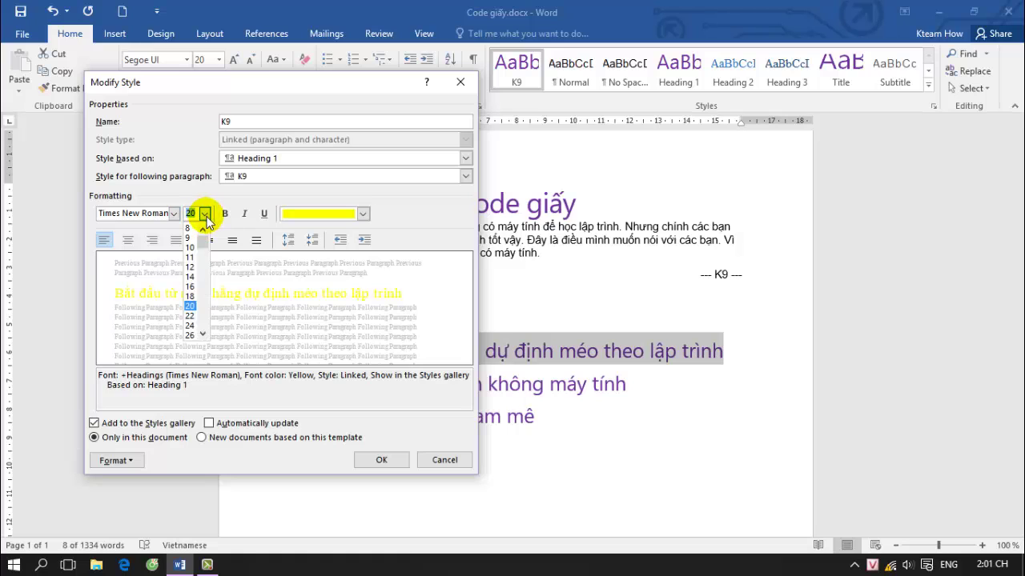
left_click(189, 276)
left_click(354, 178)
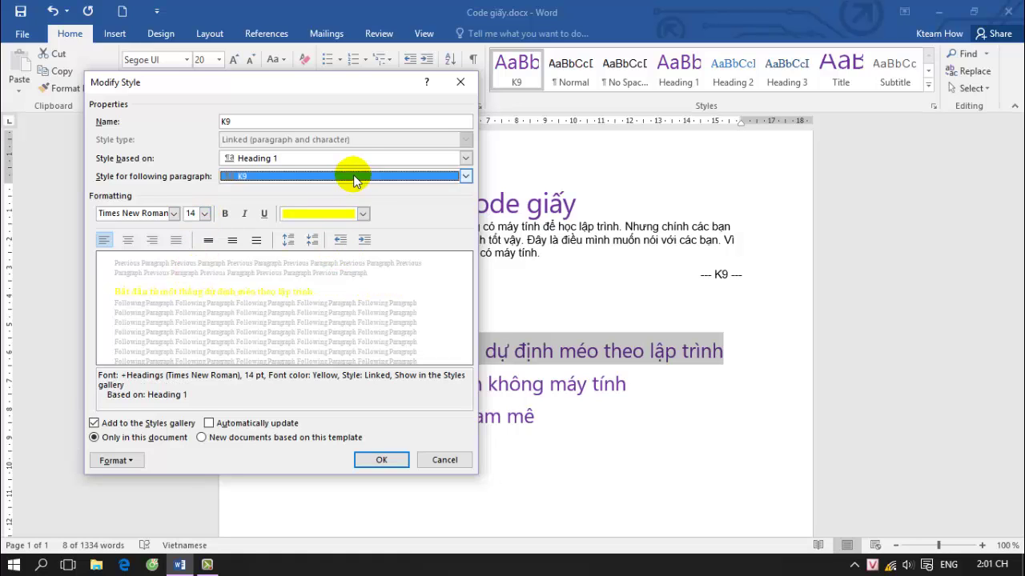
left_click(383, 459)
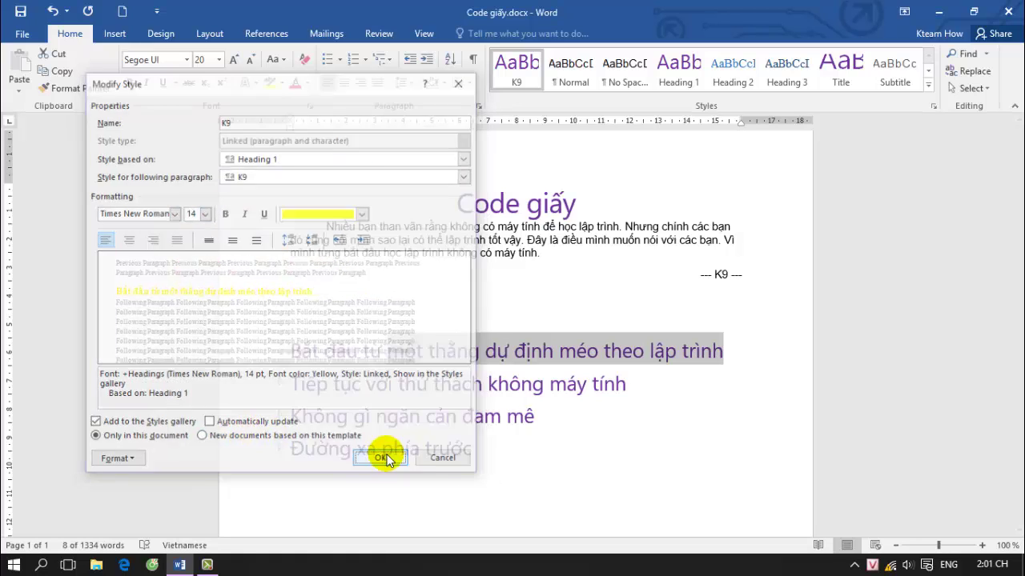
Select the yellow K9 text in the first heading to check it, then deselect
left_click(593, 409)
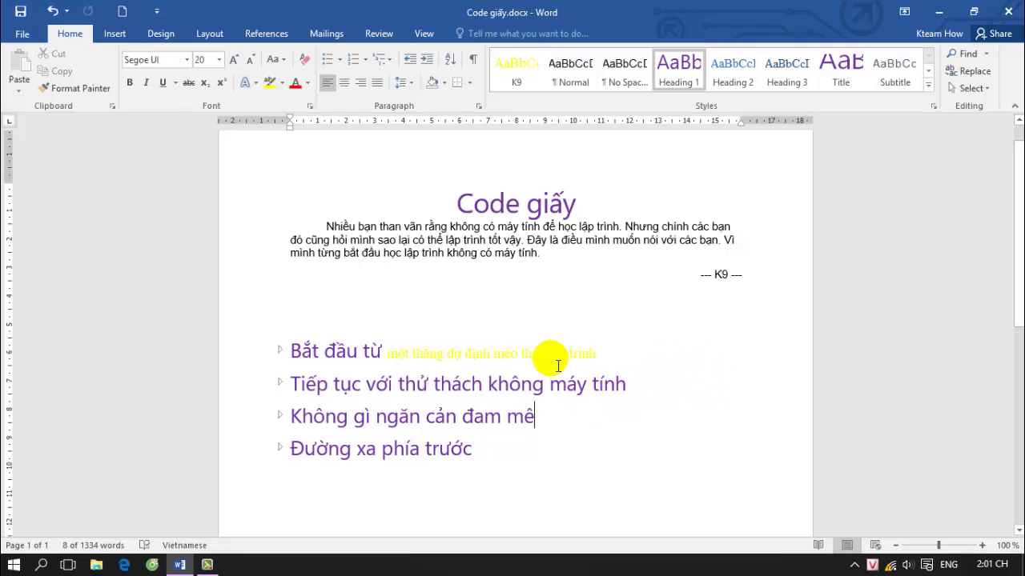
left_click_drag(388, 354, 602, 355)
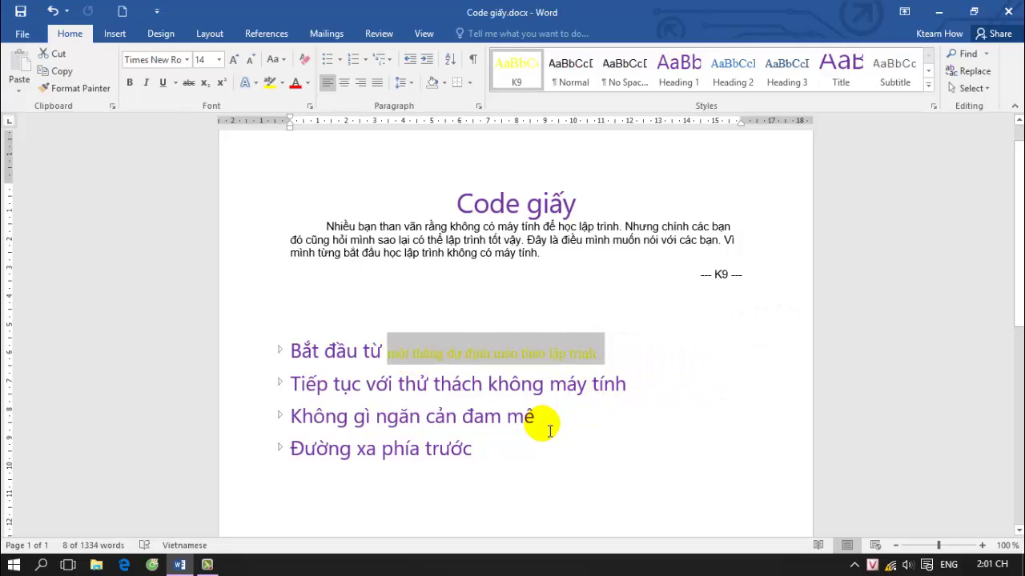
left_click(550, 384)
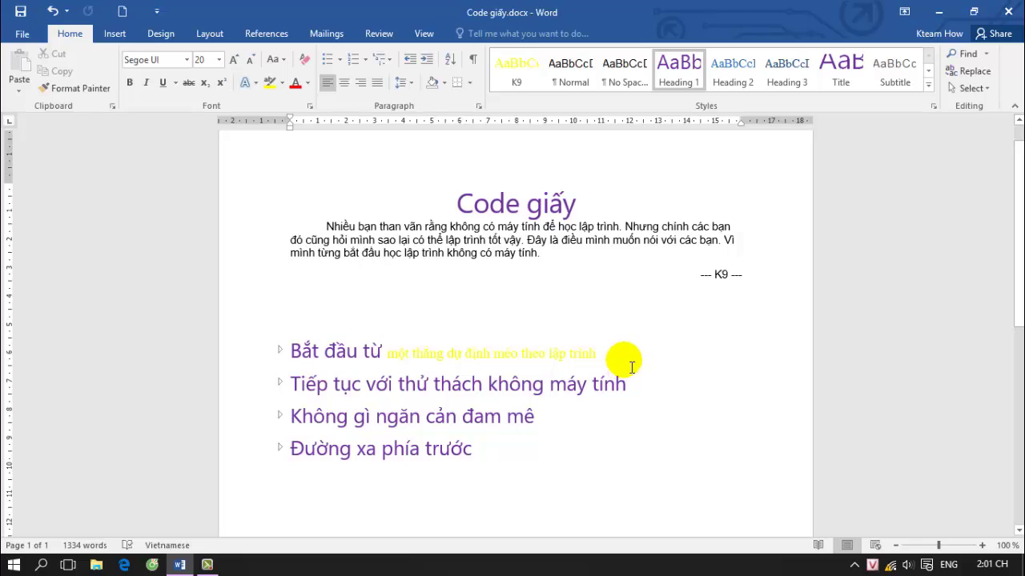
Undo the K9 restyle, then check the Tiếp tục với thử thách không máy tính heading's paragraph settings unchanged
key("ctrl+z")
left_click(592, 296)
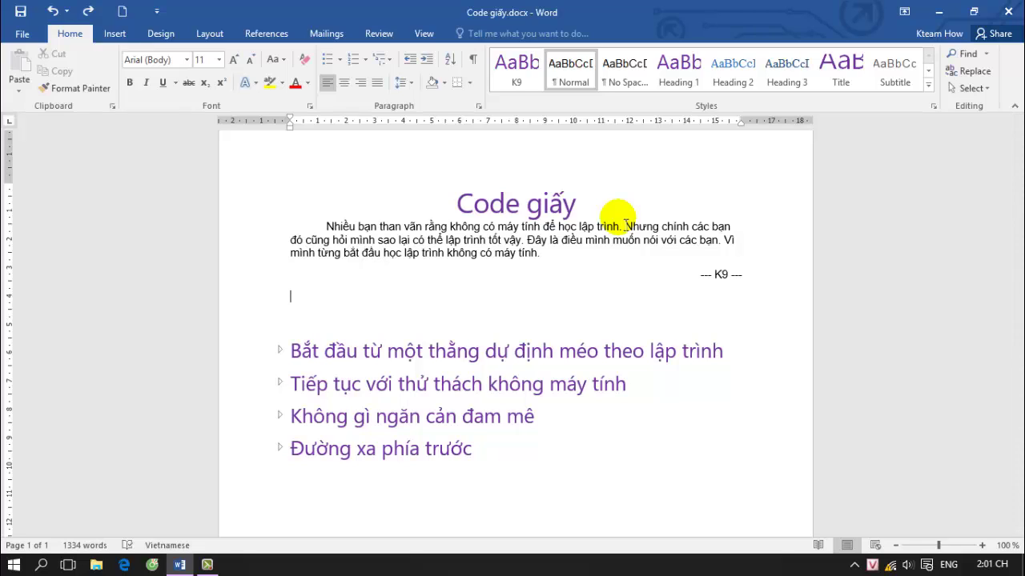
left_click_drag(632, 384, 296, 401)
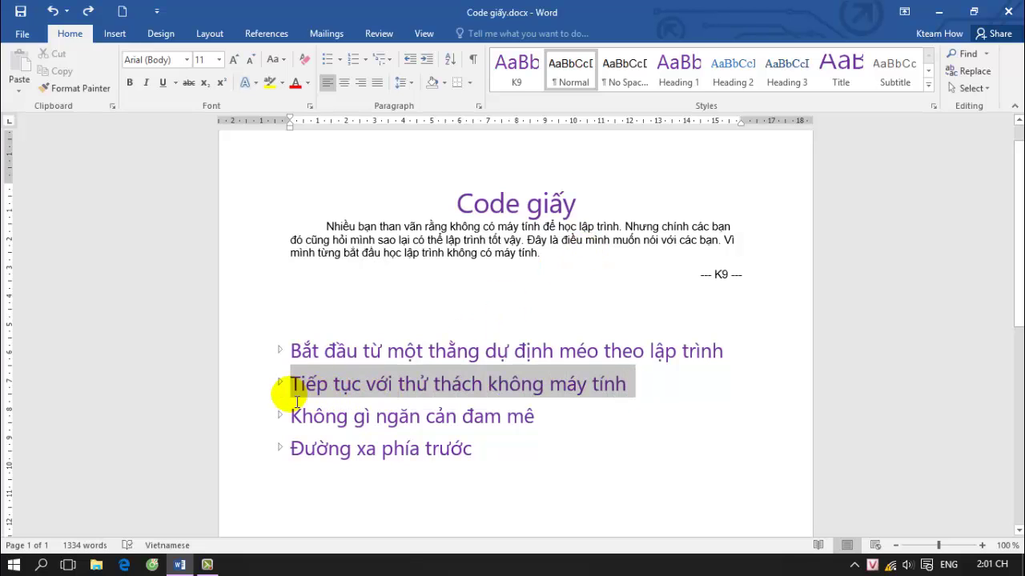
right_click(591, 377)
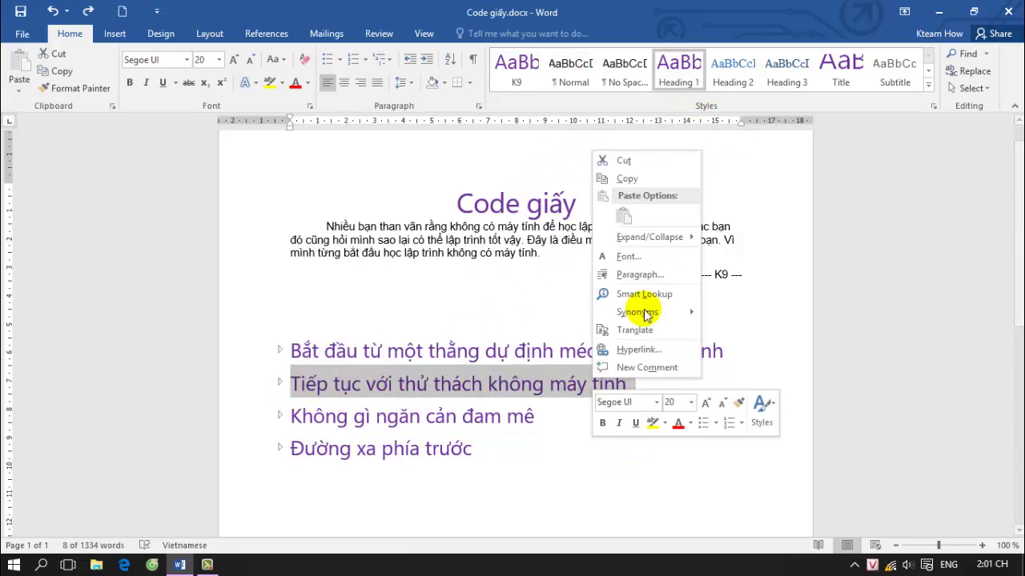
left_click(640, 274)
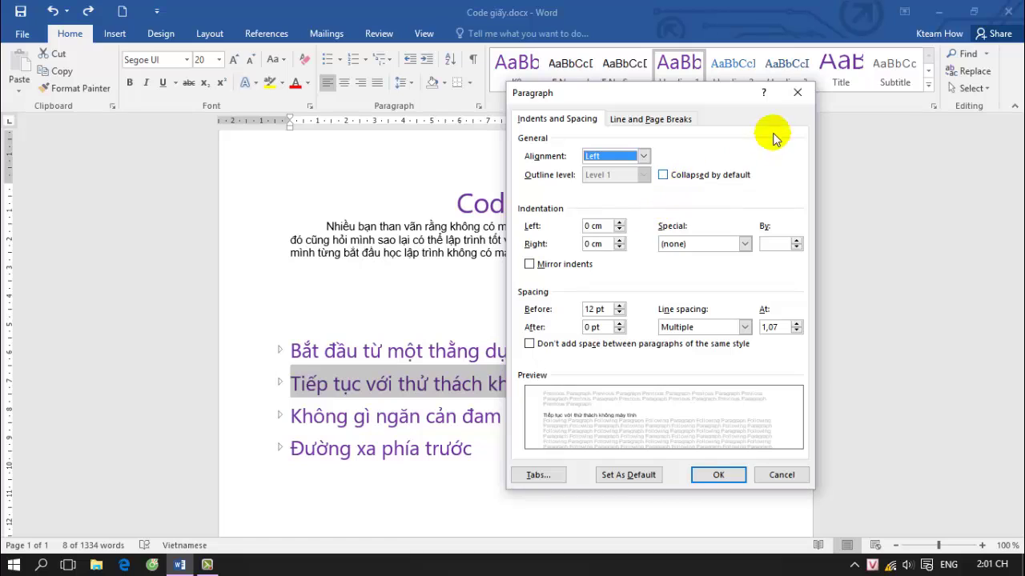
left_click(797, 93)
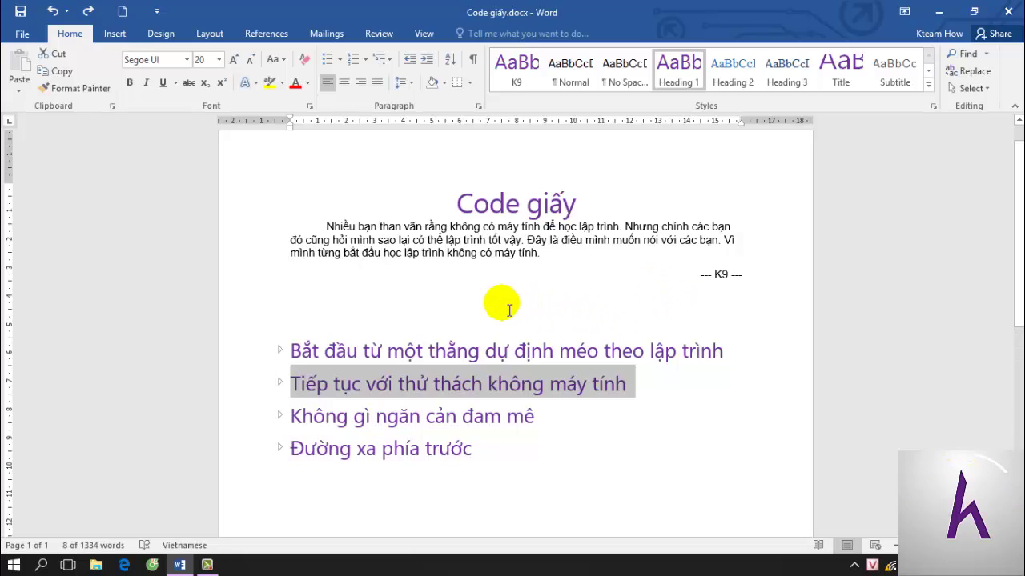
left_click(440, 318)
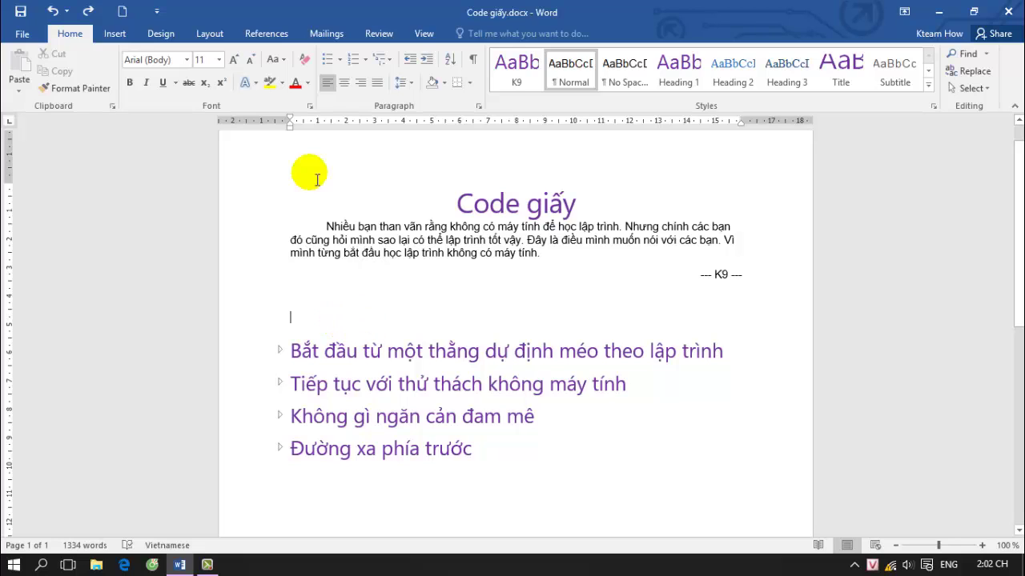
Insert a Manual Table of contents from References, then undo it
left_click(273, 34)
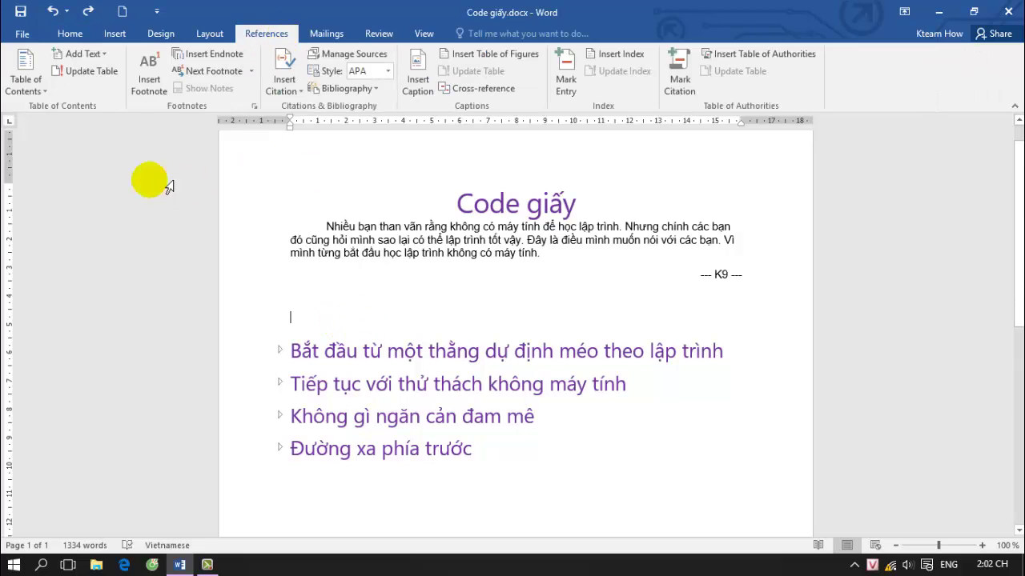
left_click(46, 88)
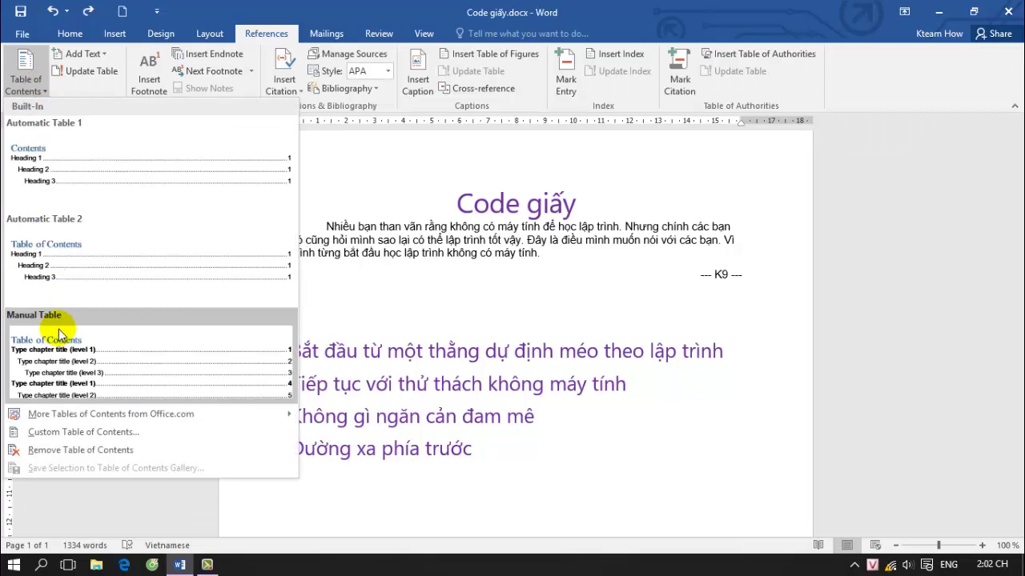
left_click(159, 360)
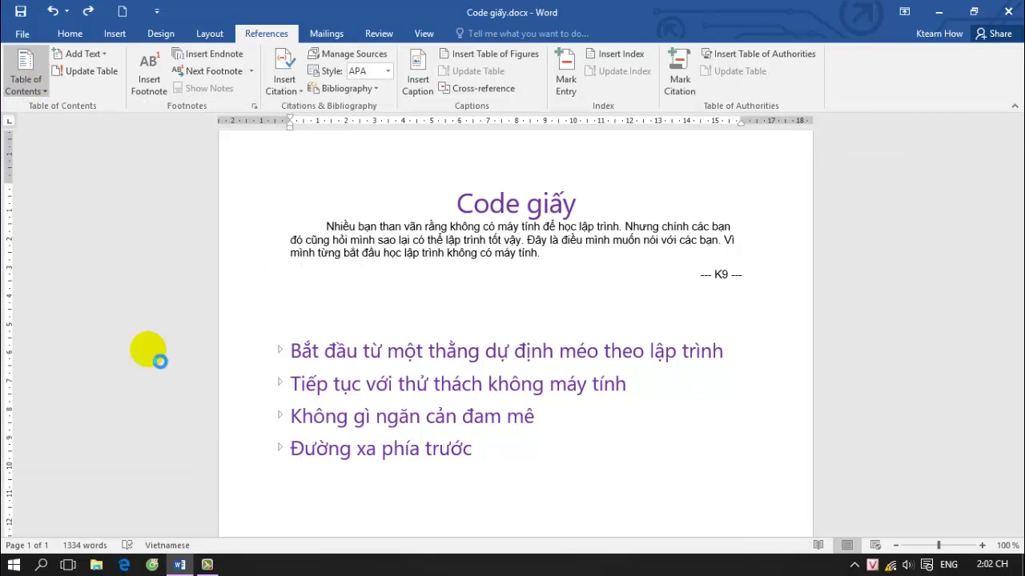
scroll(475, 349, "down", 2)
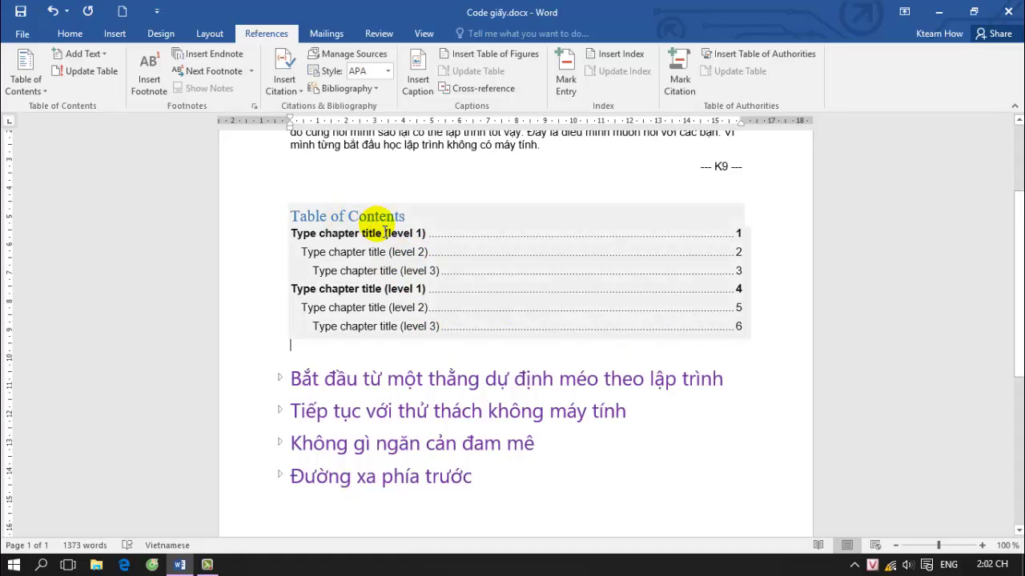
key("ctrl+z")
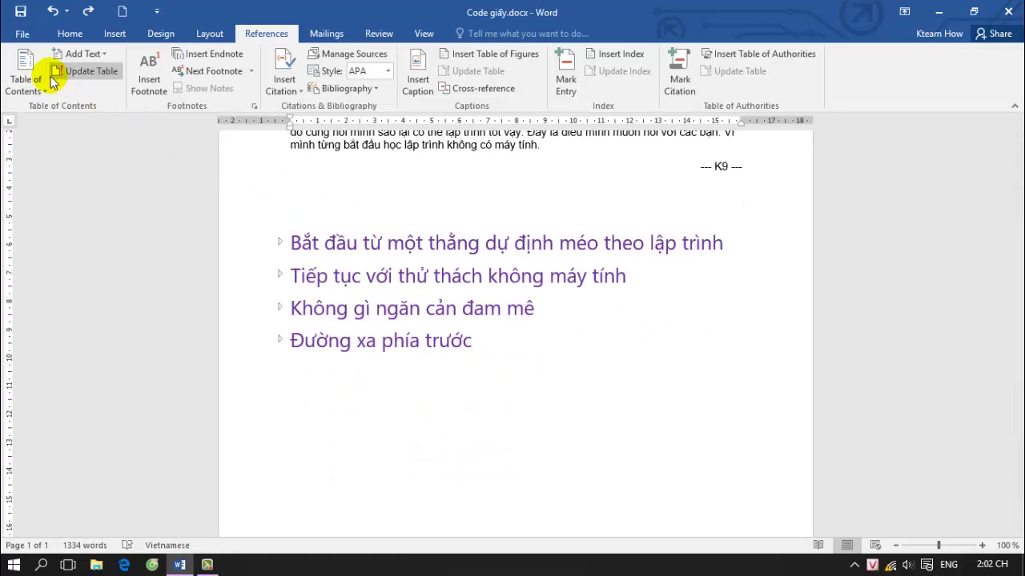
Insert the Automatic Table 1 'Contents' table of contents above the headings
left_click(40, 81)
left_click(35, 157)
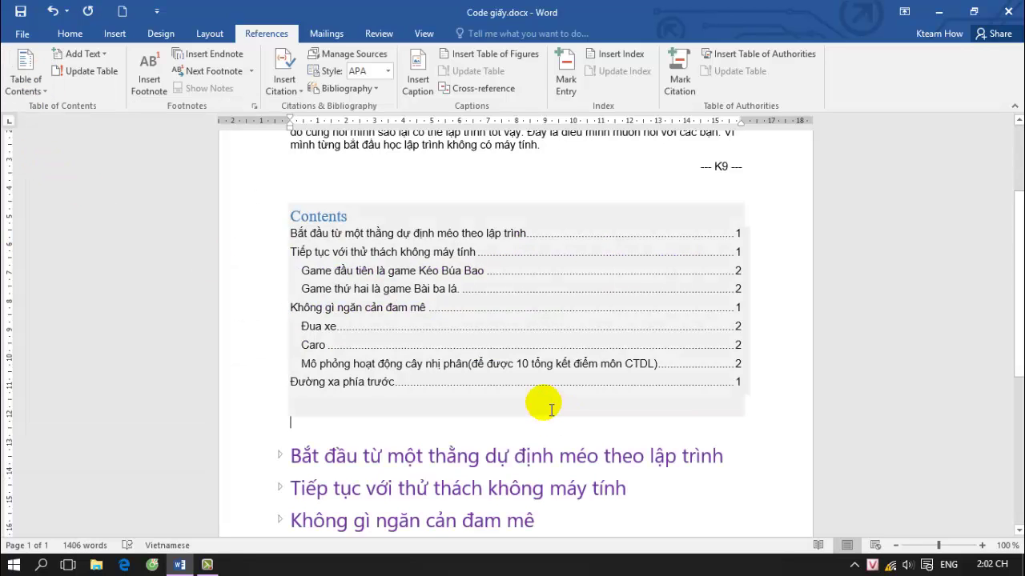
scroll(529, 393, "down", 2)
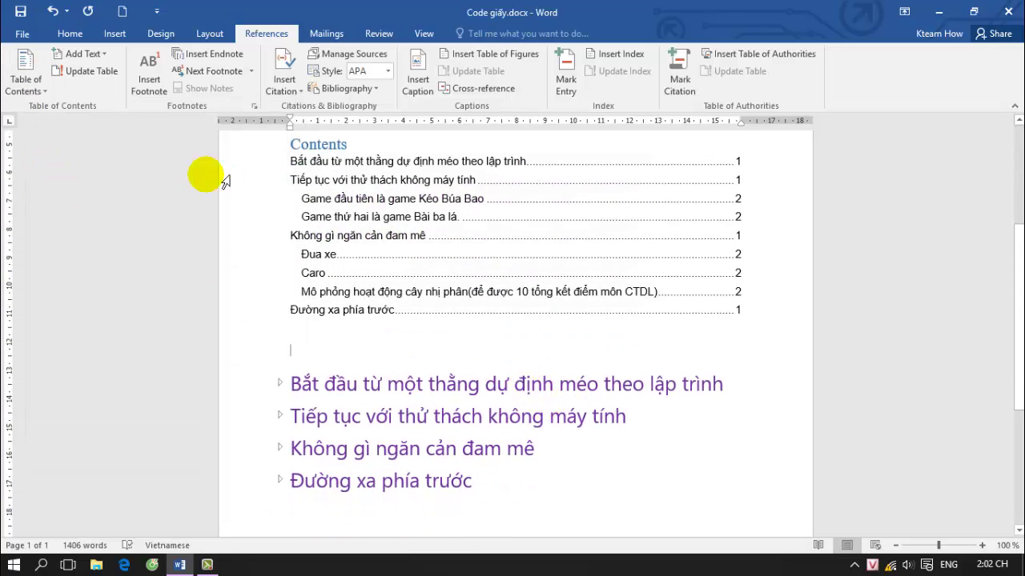
left_click(27, 86)
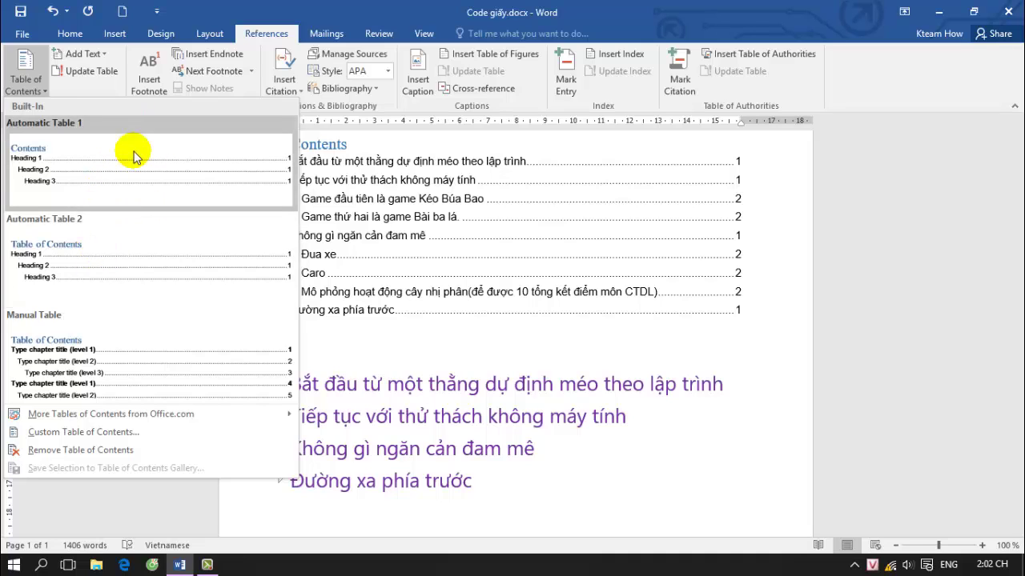
left_click(400, 340)
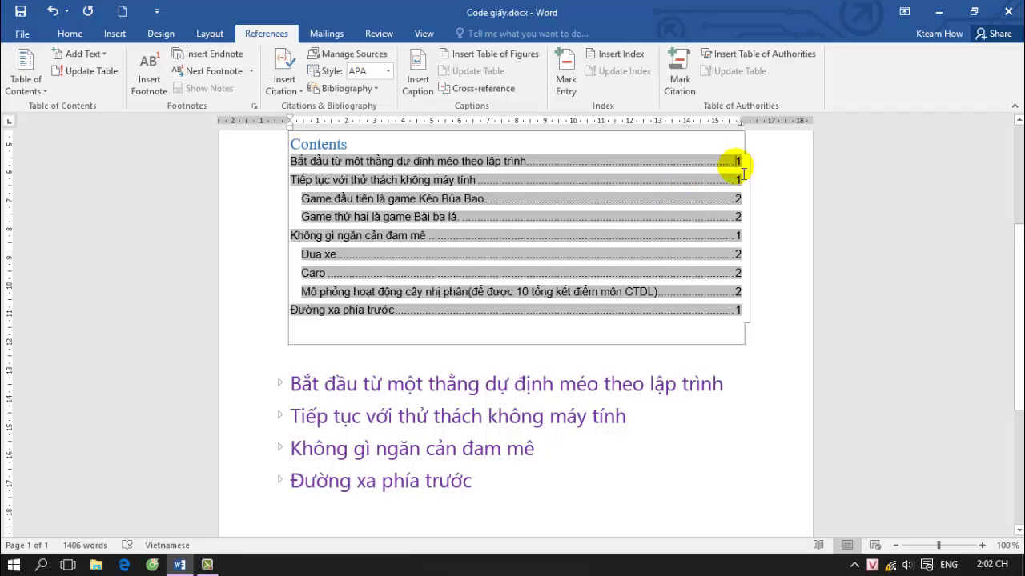
Select the 'Game thứ hai là game Bài ba lá.' entry and the 'Bắt đầu từ một…' heading
left_click(658, 354)
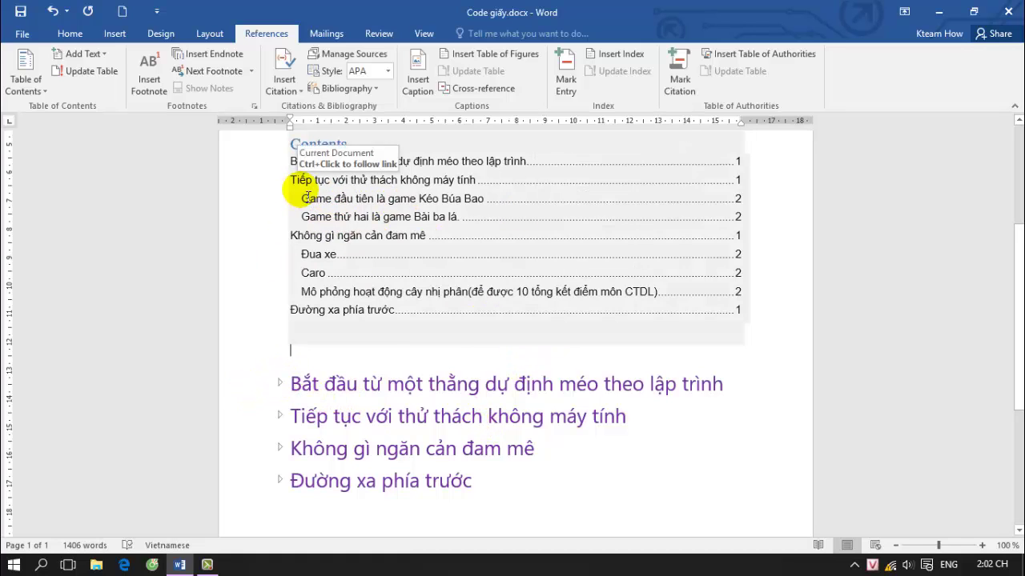
left_click_drag(327, 203, 487, 201)
left_click_drag(307, 217, 469, 213)
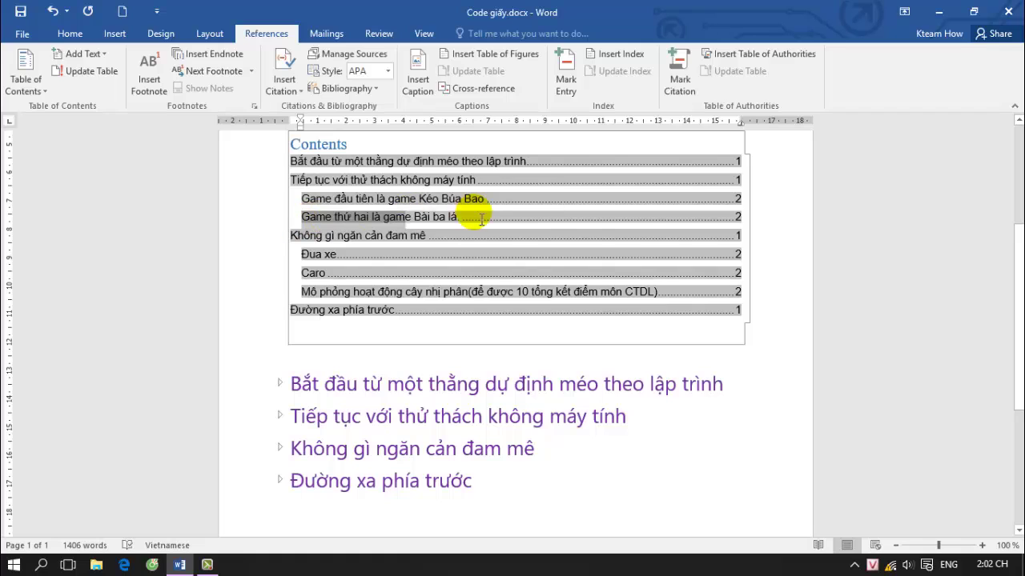
left_click_drag(293, 384, 727, 384)
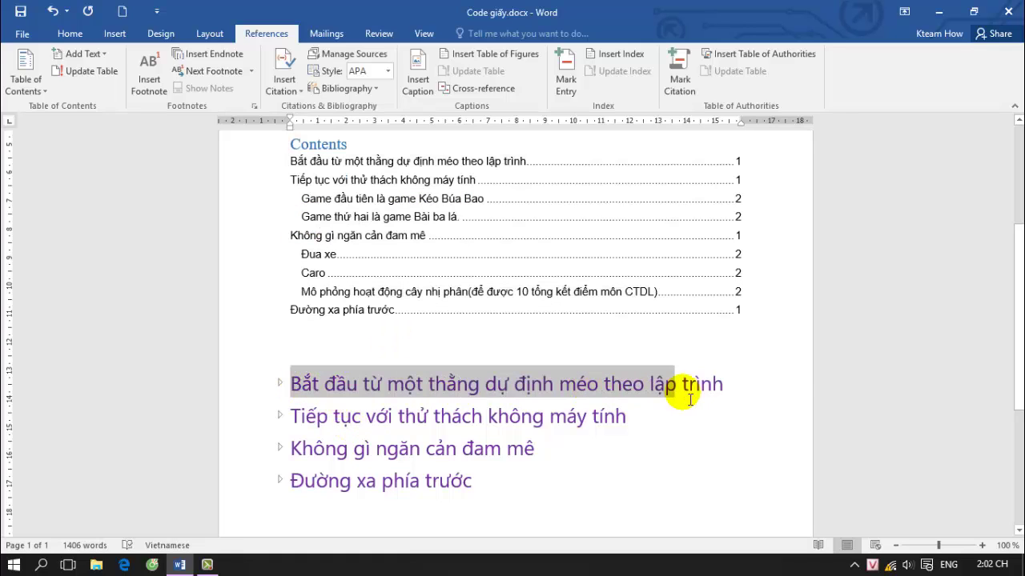
Expand the Tiếp tục với thử thách không máy tính section to reveal its paragraphs and game subheadings
left_click(280, 416)
left_click(281, 417)
scroll(321, 448, "down", 6)
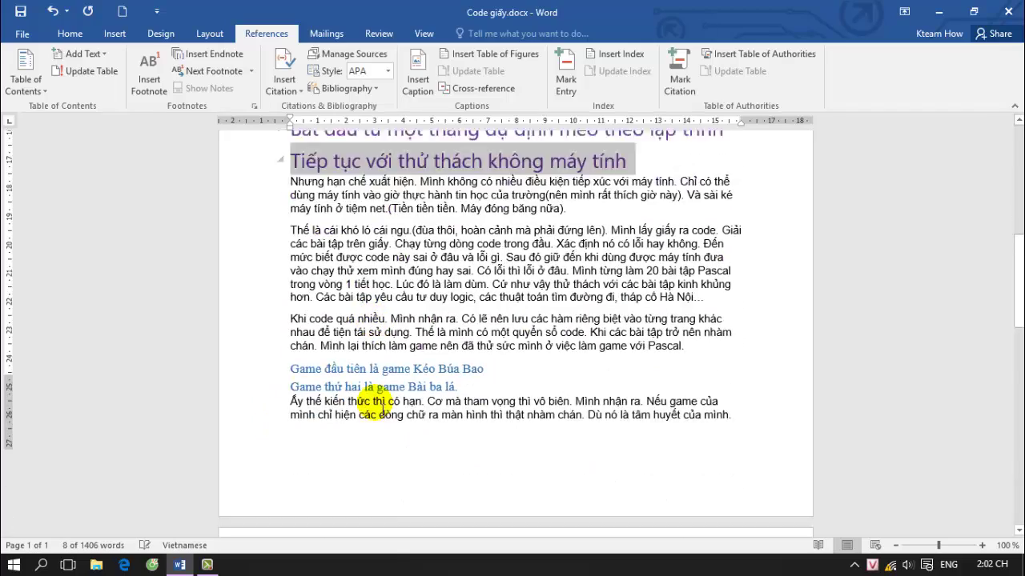
scroll(361, 485, "down", 3)
left_click_drag(465, 309, 290, 317)
scroll(361, 331, "up", 4)
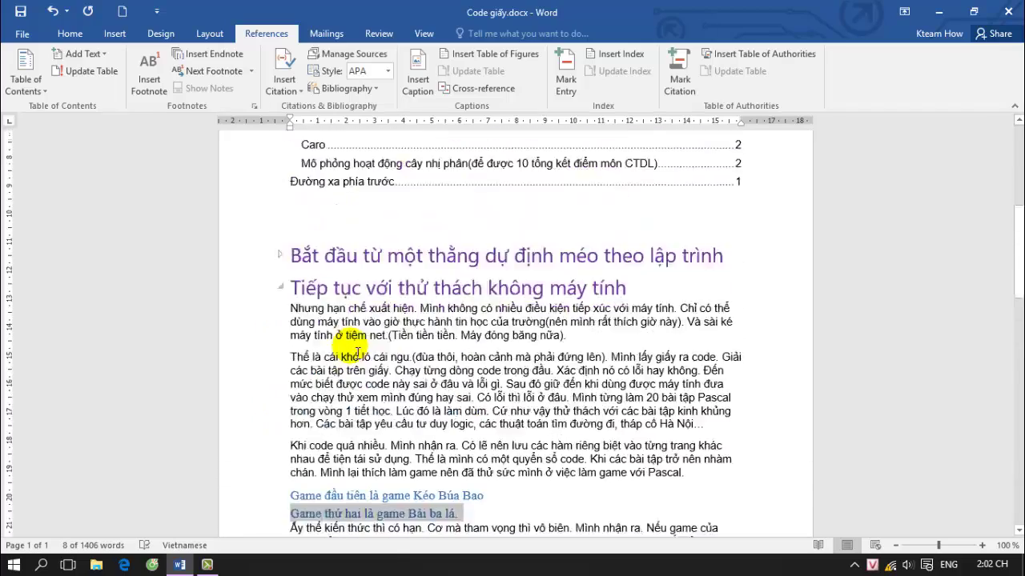
scroll(361, 332, "up", 2)
scroll(430, 235, "up", 2)
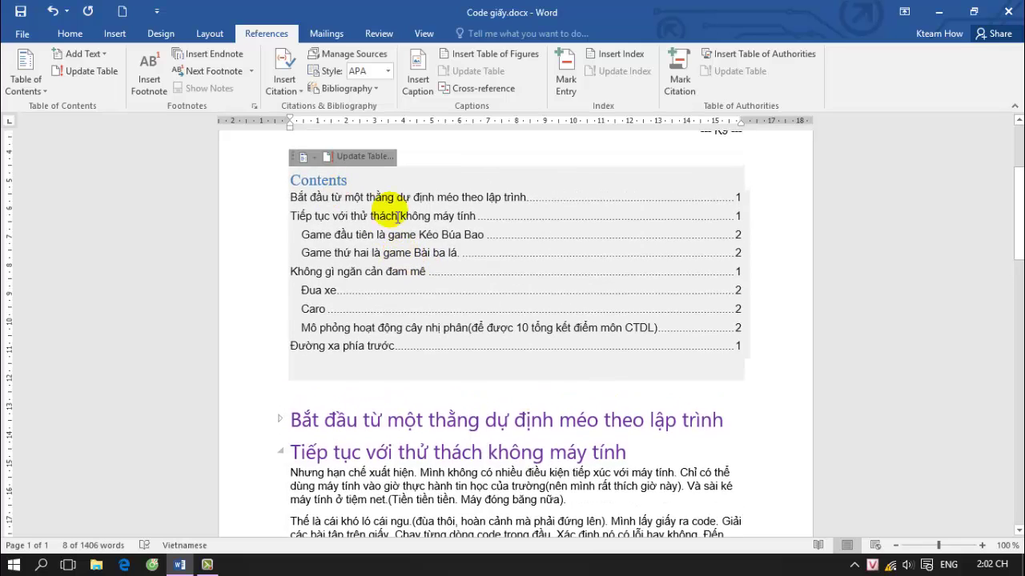
Select the table of contents field, click away, then select it again
left_click(745, 302)
left_click(594, 454)
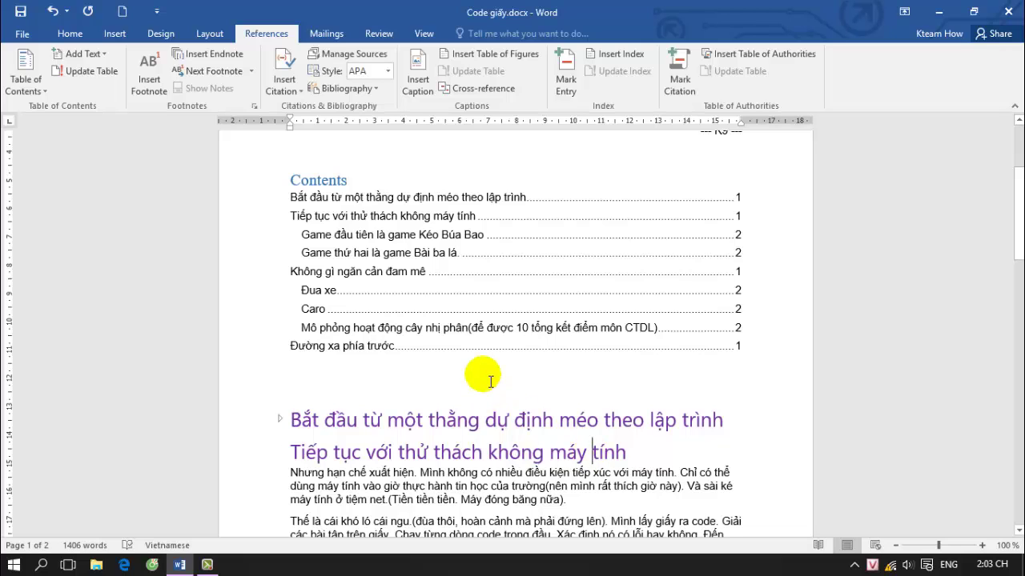
left_click(440, 258)
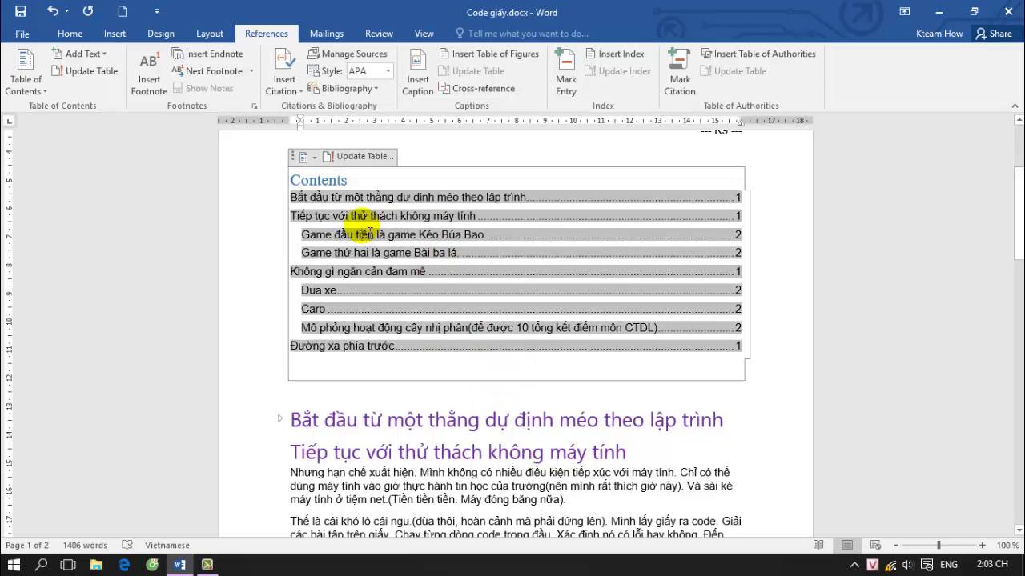
Replace the 'Contents' title with 'Nội dung toàn bài viết' and select the new title
left_click(330, 181)
double_click(304, 183)
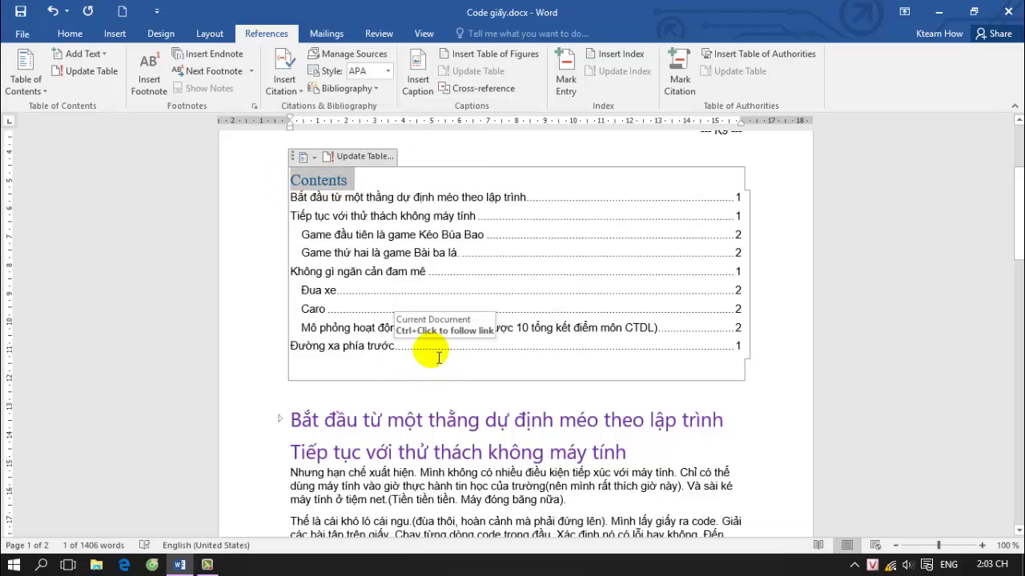
type("Nội dung toàn bài viết")
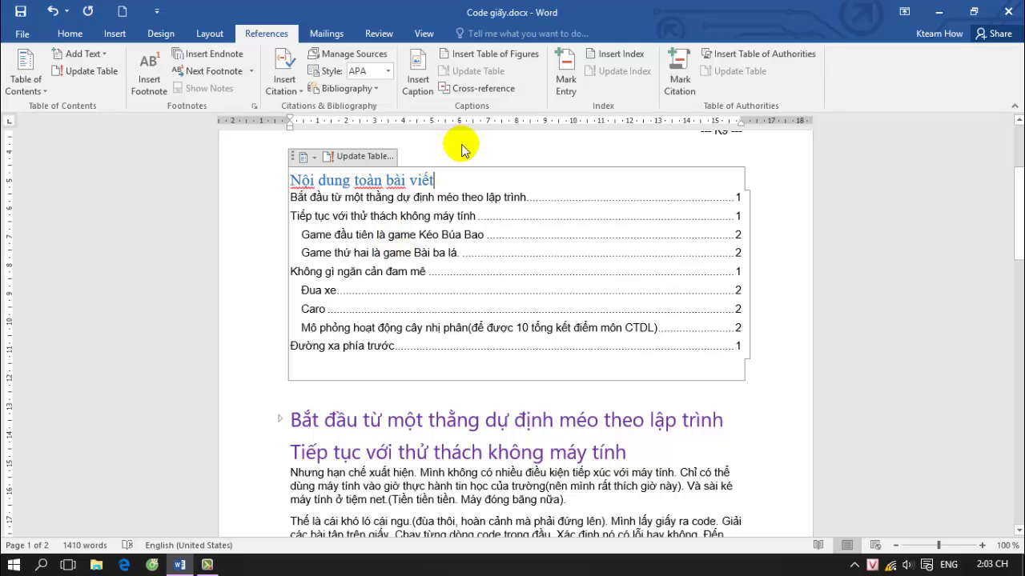
key("Up")
left_click_drag(444, 210, 309, 209)
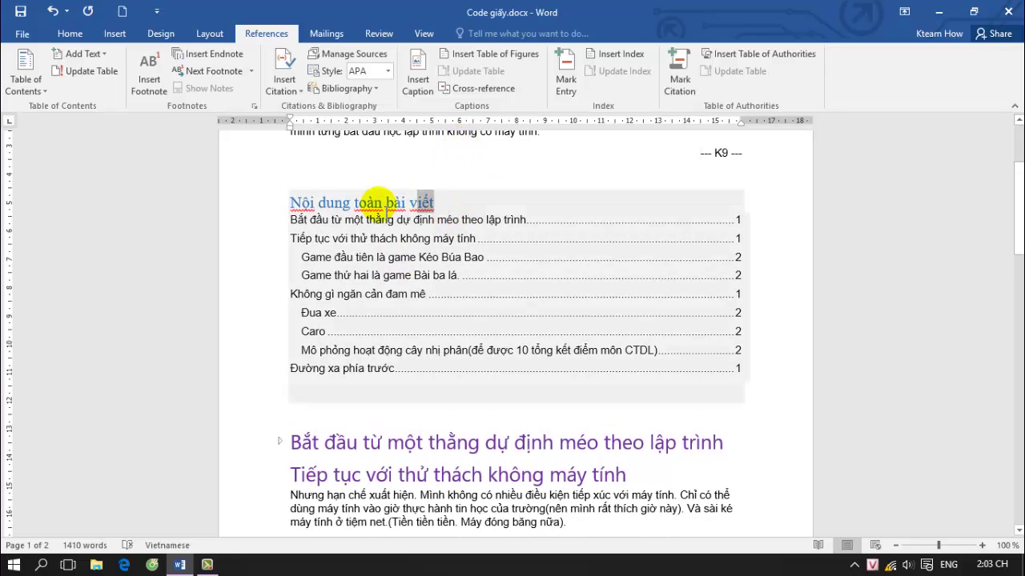
Select the words 'toàn bài viết' in the contents heading
scroll(544, 164, "up", 2)
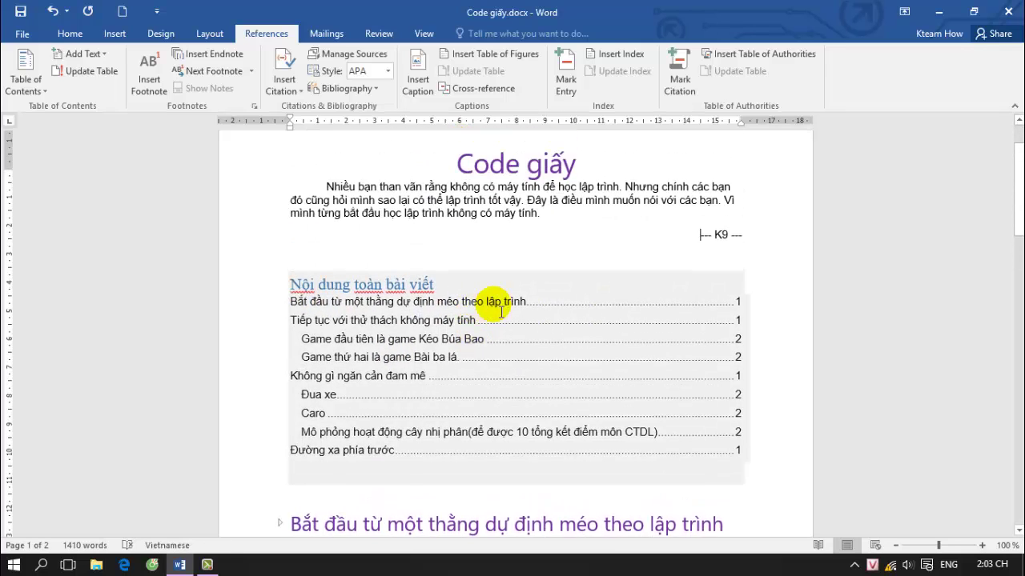
left_click(516, 469)
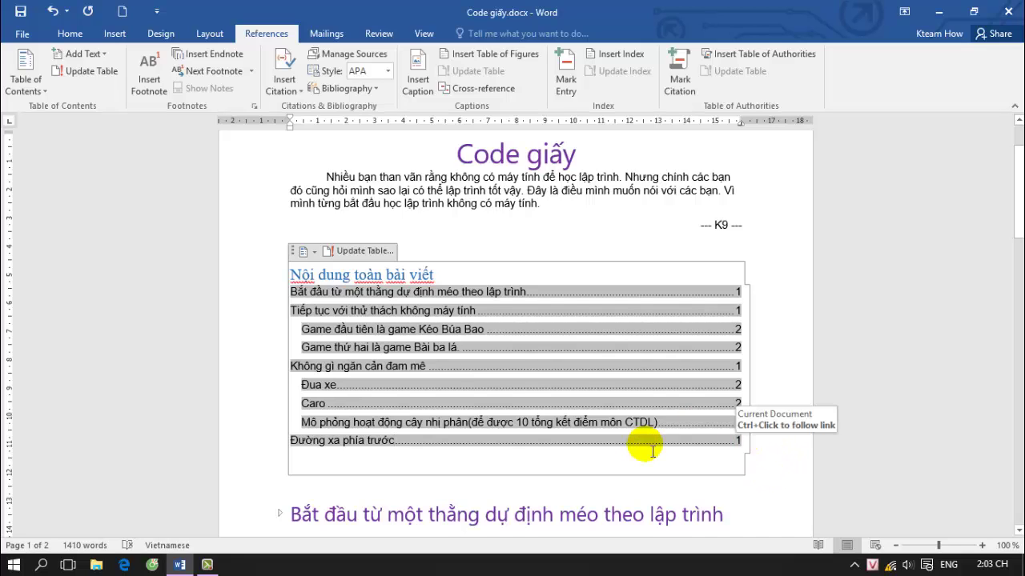
left_click_drag(433, 274, 289, 276)
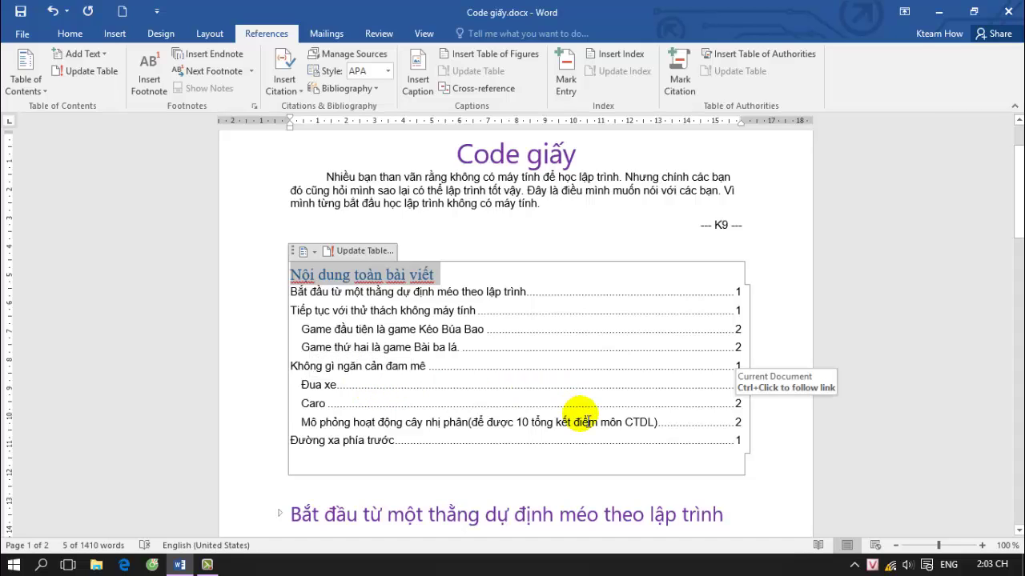
Follow the 'Game đầu tiên là game Kéo Búa Bao' entry and select that heading in the body
scroll(561, 368, "down", 6)
scroll(475, 304, "down", 3)
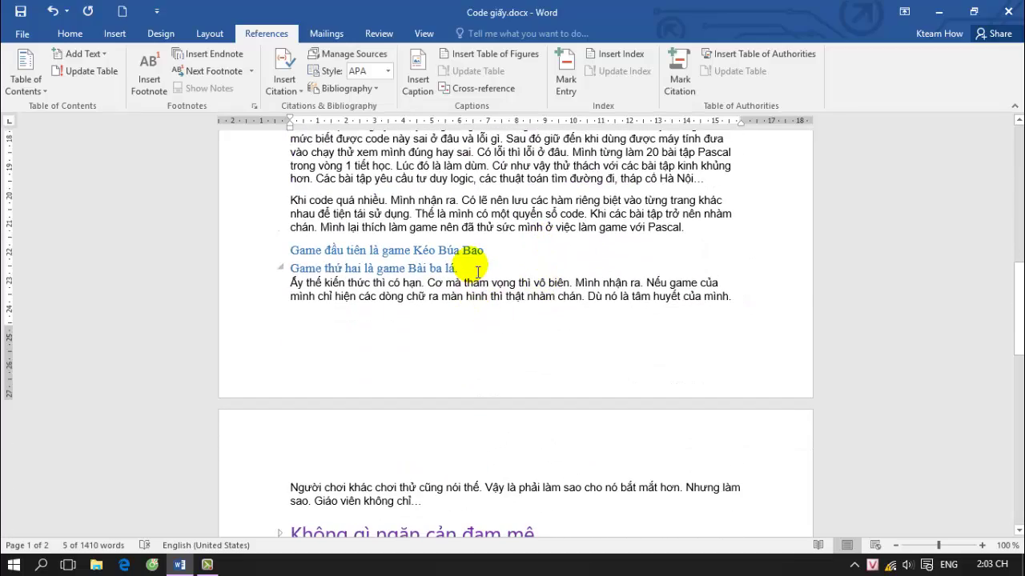
scroll(477, 273, "up", 7)
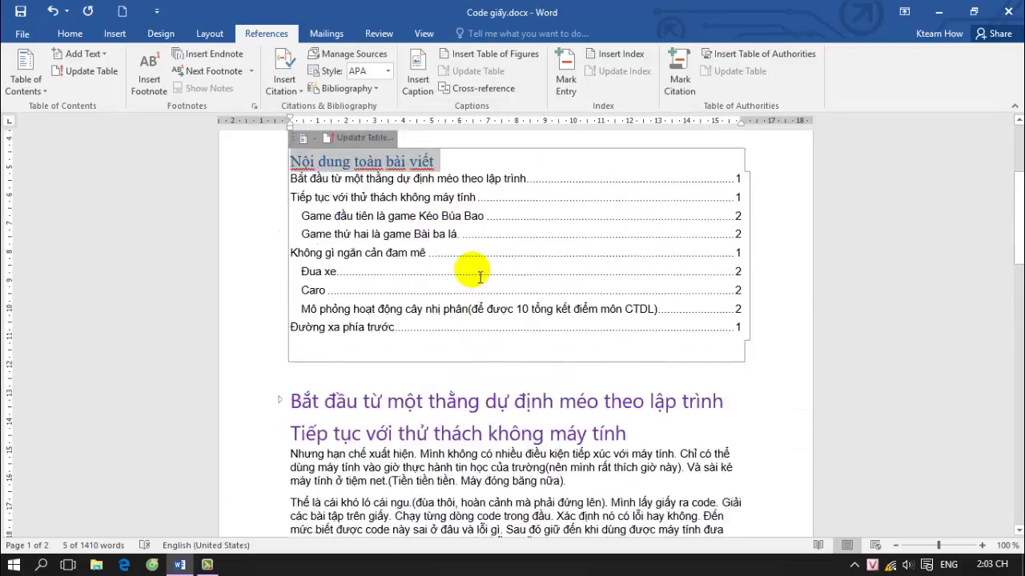
scroll(469, 269, "up", 2)
left_click(422, 332)
scroll(422, 407, "down", 3)
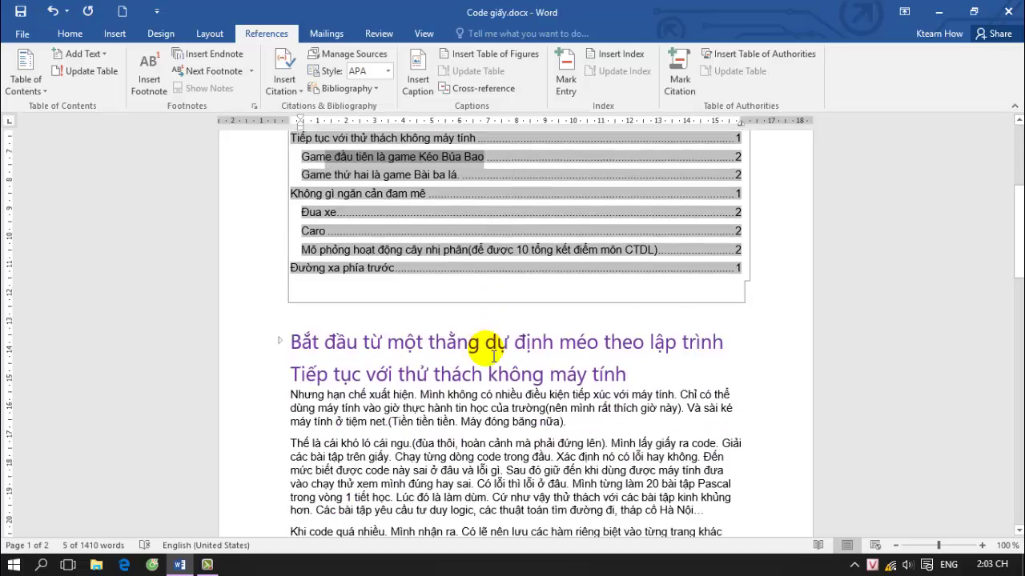
scroll(468, 446, "down", 2)
left_click_drag(492, 438, 292, 432)
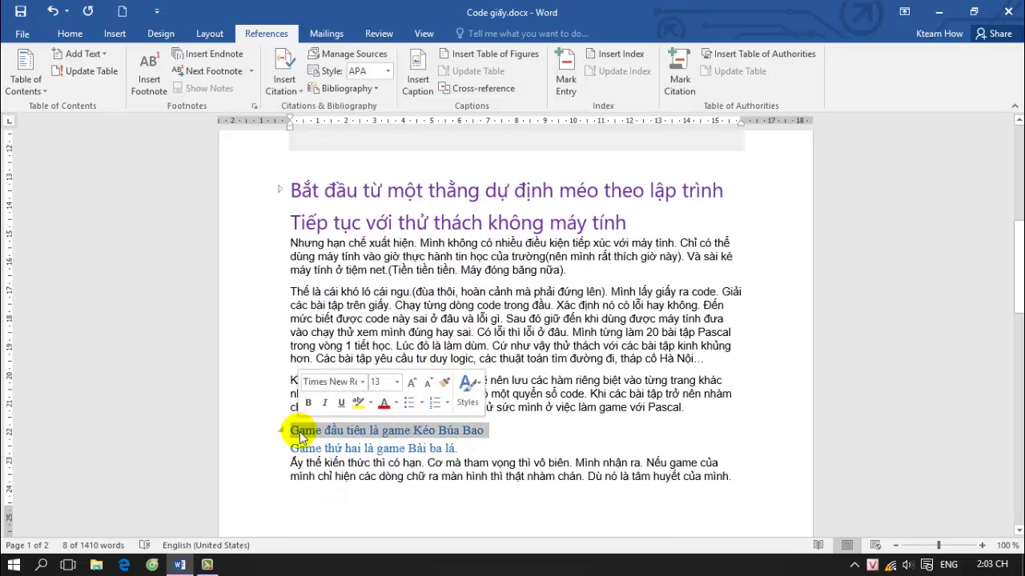
Format-paint Normal body formatting onto the 'Game đầu tiên là game Kéo Búa Bao' heading, then select the contents table
left_click(70, 36)
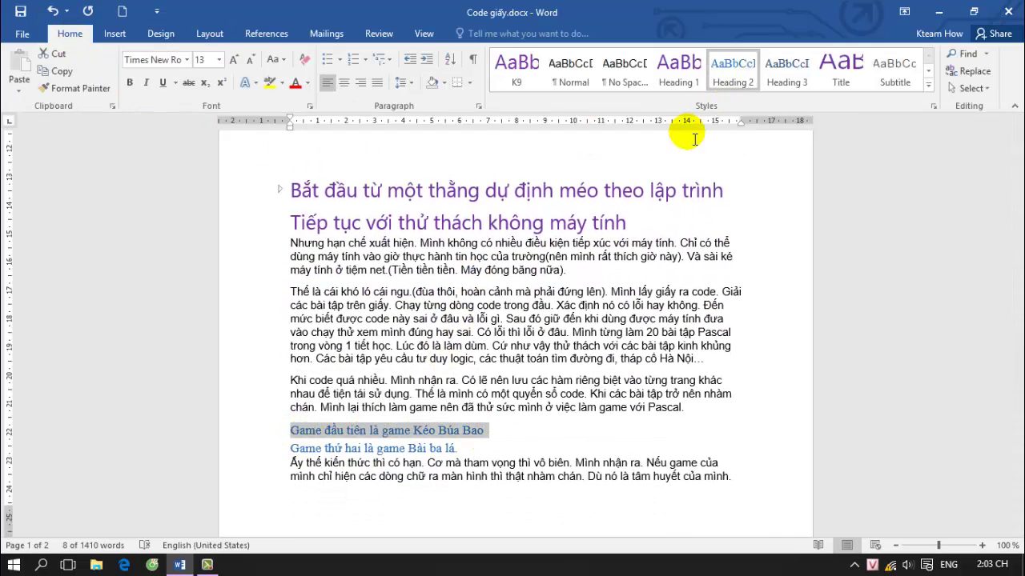
left_click(547, 414)
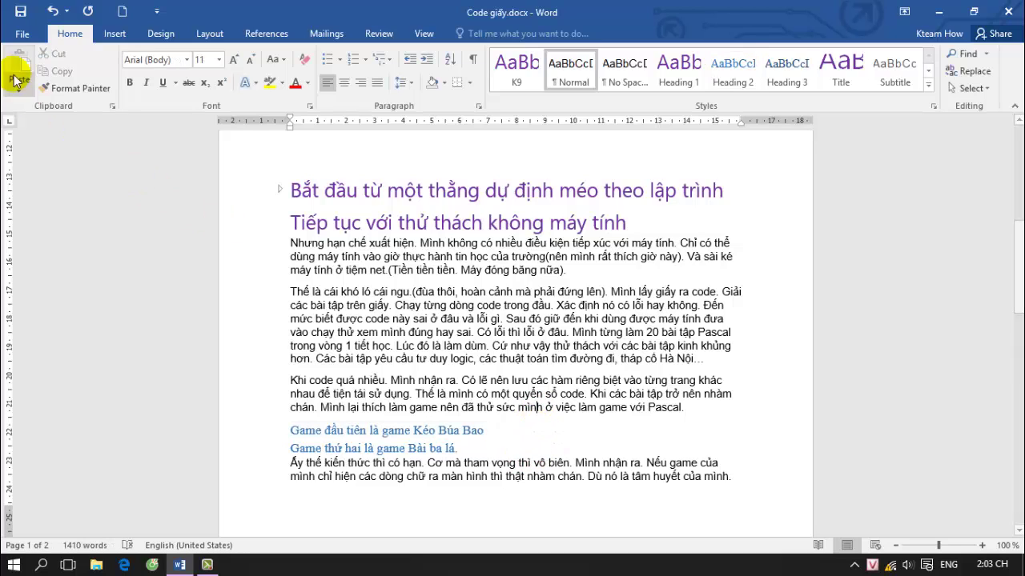
left_click(72, 89)
left_click_drag(486, 431, 291, 433)
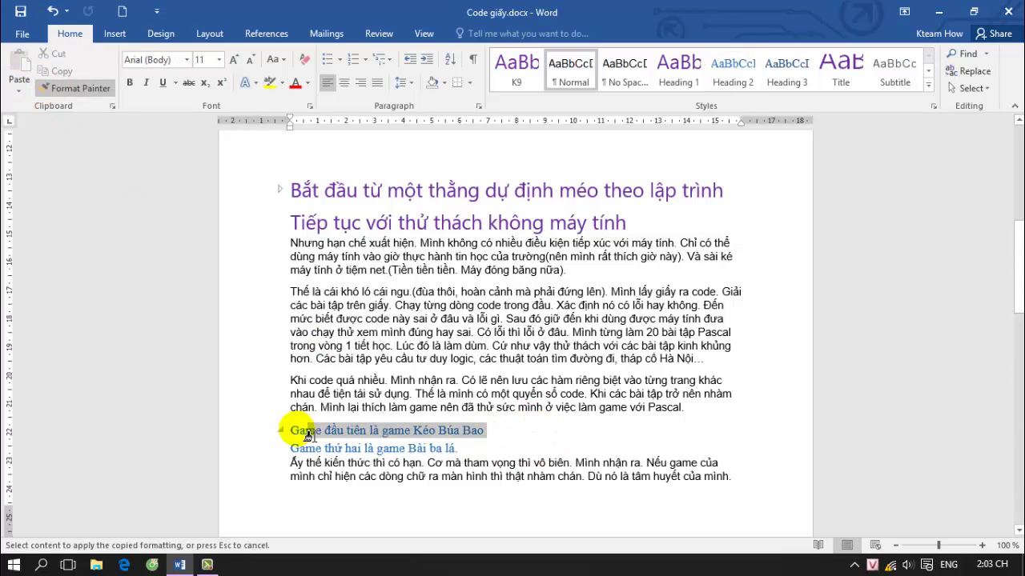
left_click(474, 408)
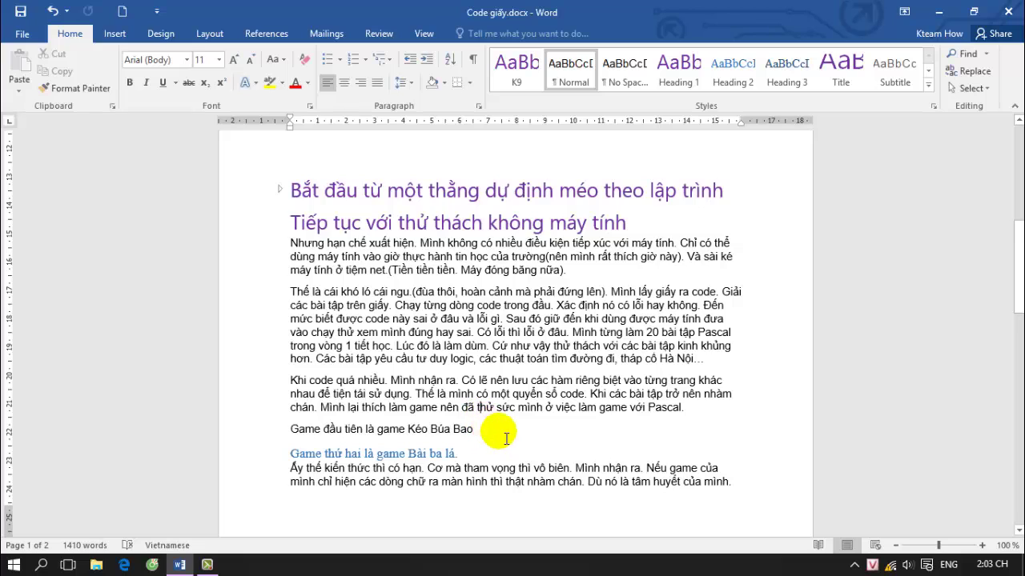
scroll(488, 429, "up", 6)
scroll(400, 376, "up", 1)
left_click(311, 335)
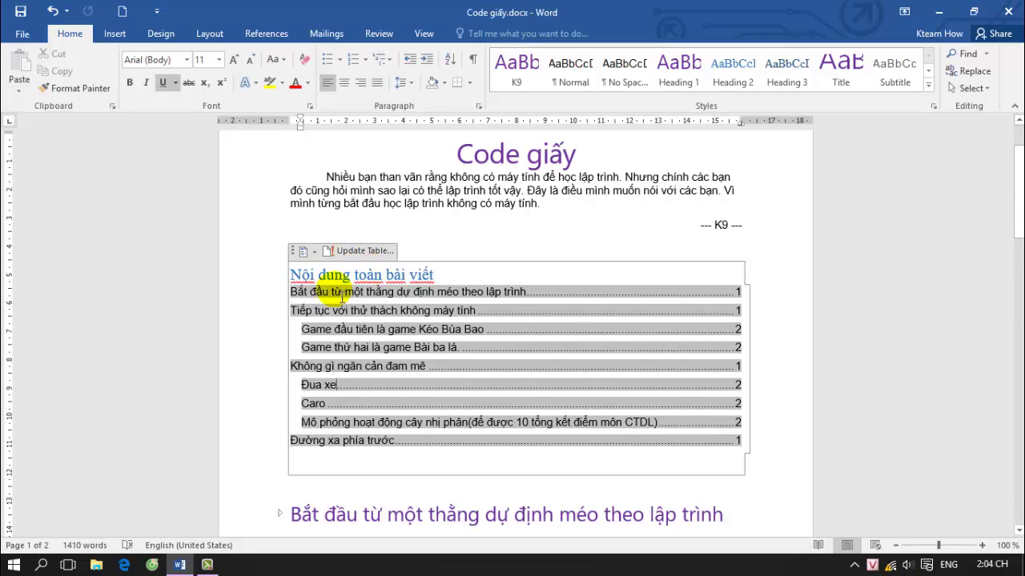
Update the entire table of contents so the Kéo Búa Bao entry drops out and page numbers refresh
left_click(353, 253)
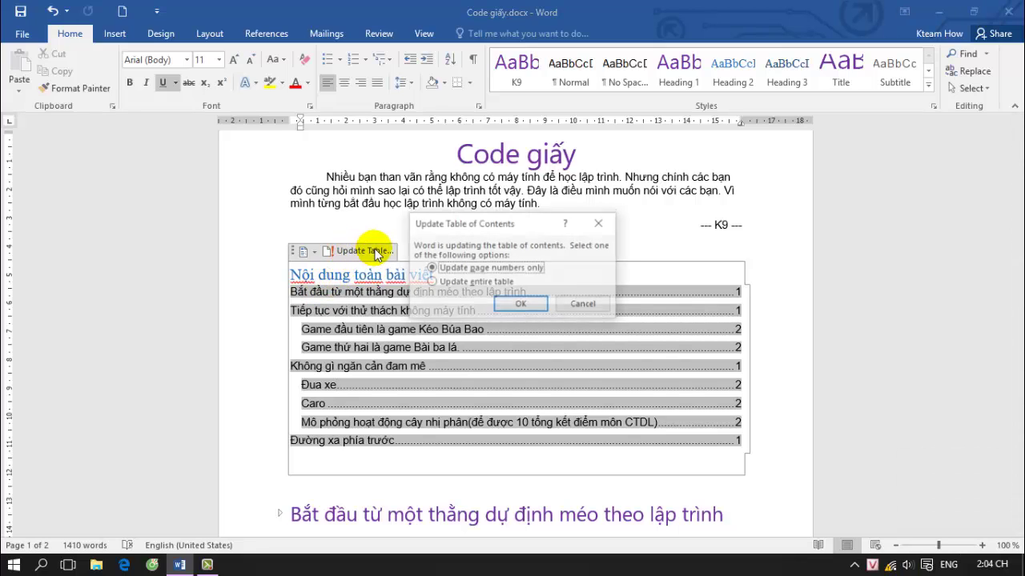
left_click(433, 282)
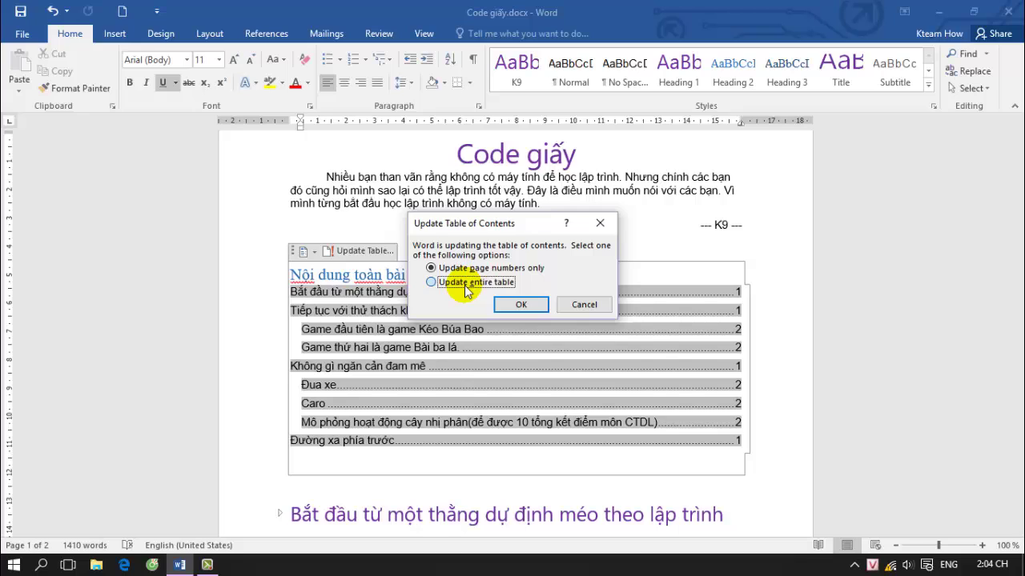
left_click(522, 305)
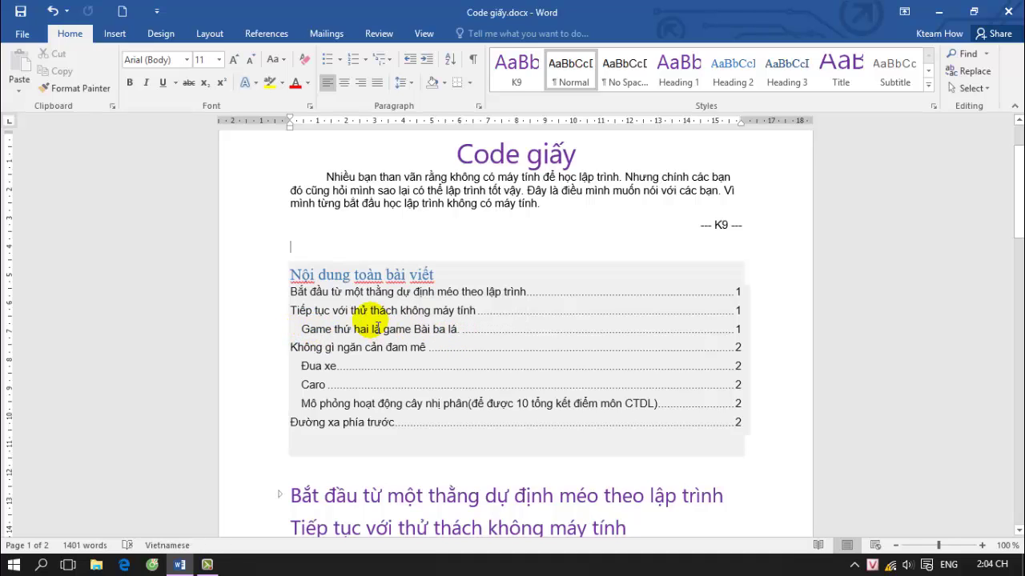
left_click(365, 346)
left_click(372, 407)
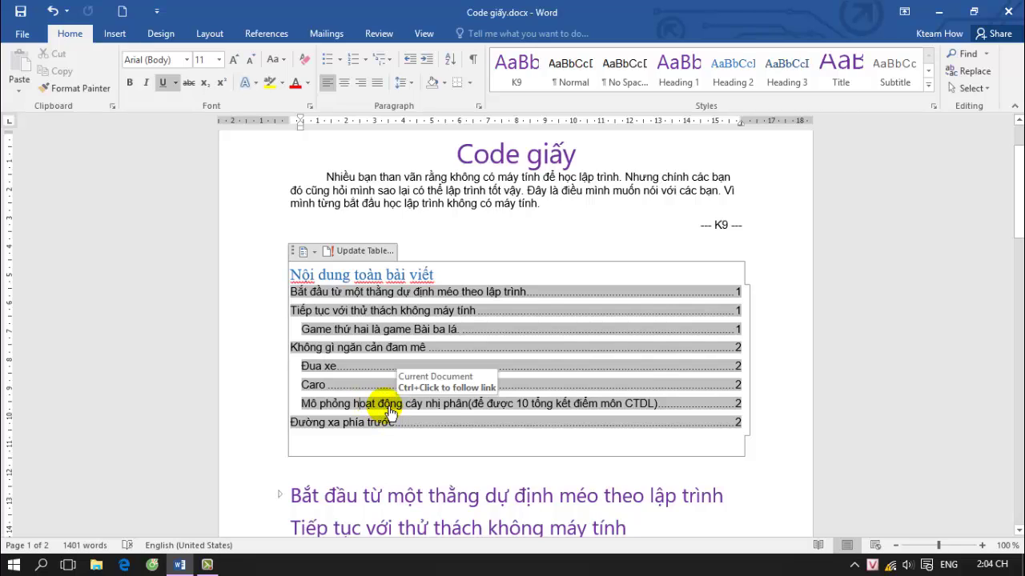
left_click(390, 408, "ctrl")
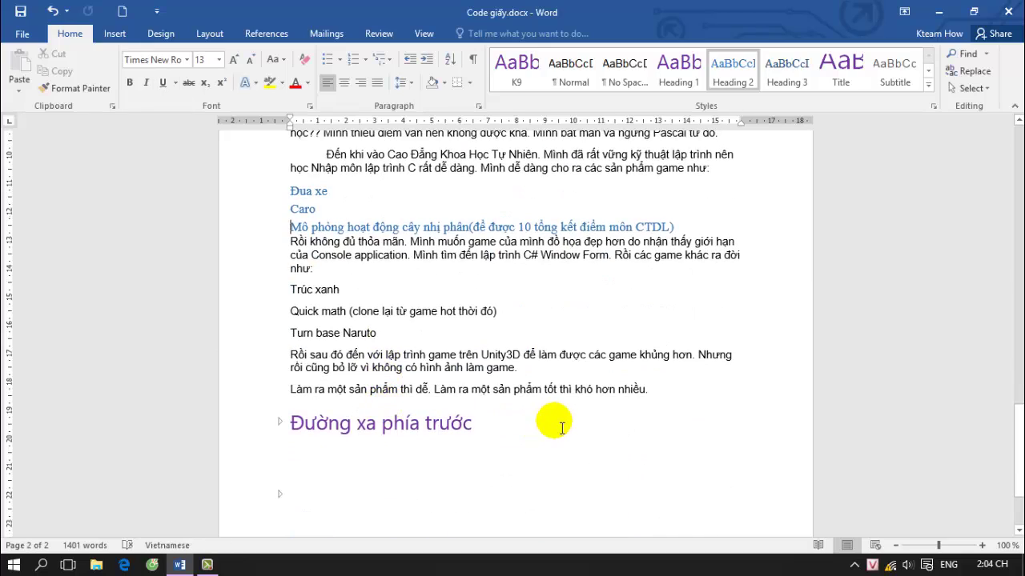
left_click_drag(676, 226, 346, 227)
left_click(522, 357)
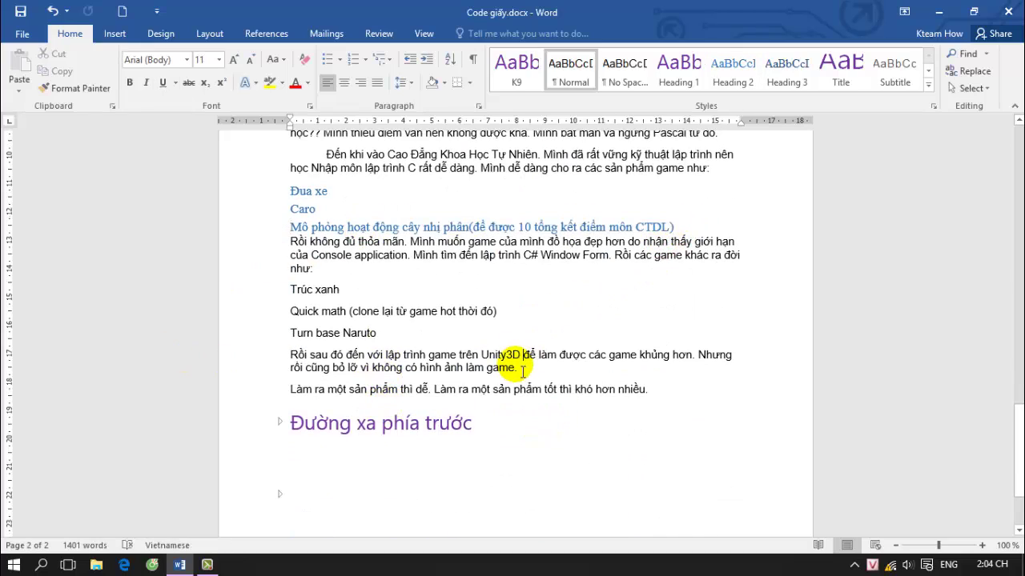
scroll(526, 370, "up", 7)
scroll(529, 369, "up", 6)
scroll(532, 367, "up", 2)
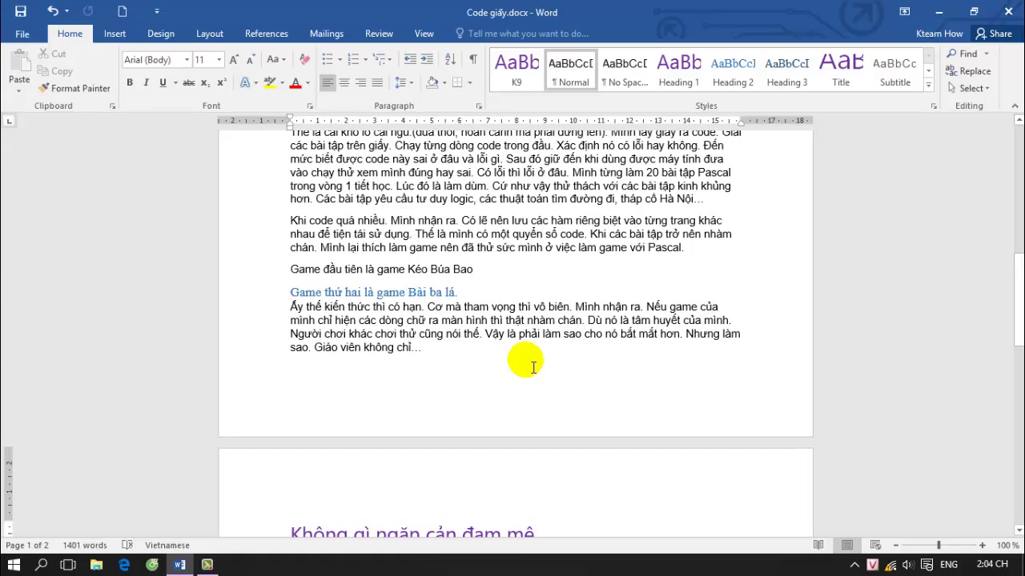
scroll(533, 367, "up", 6)
scroll(536, 370, "up", 9)
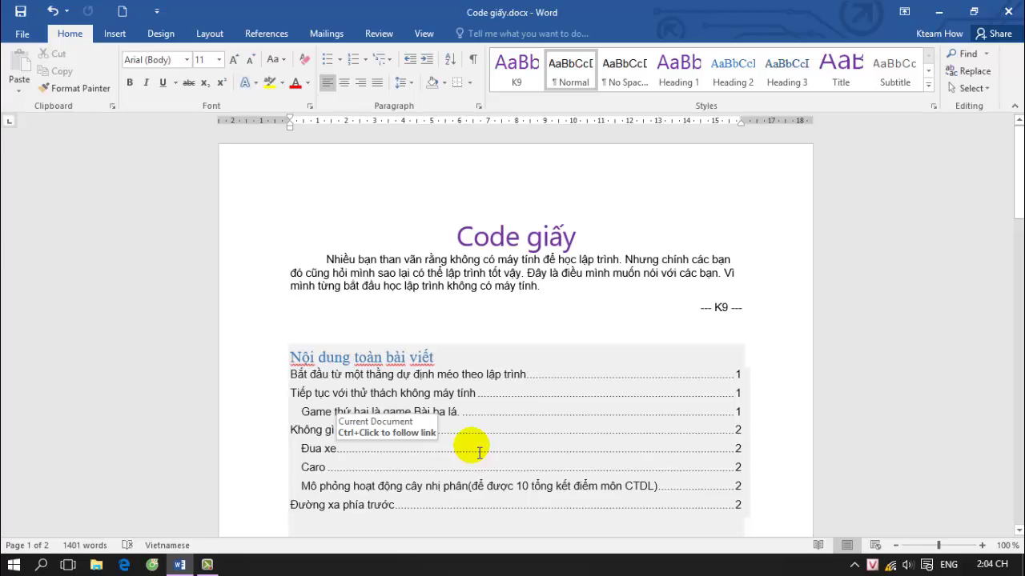
left_click(746, 385)
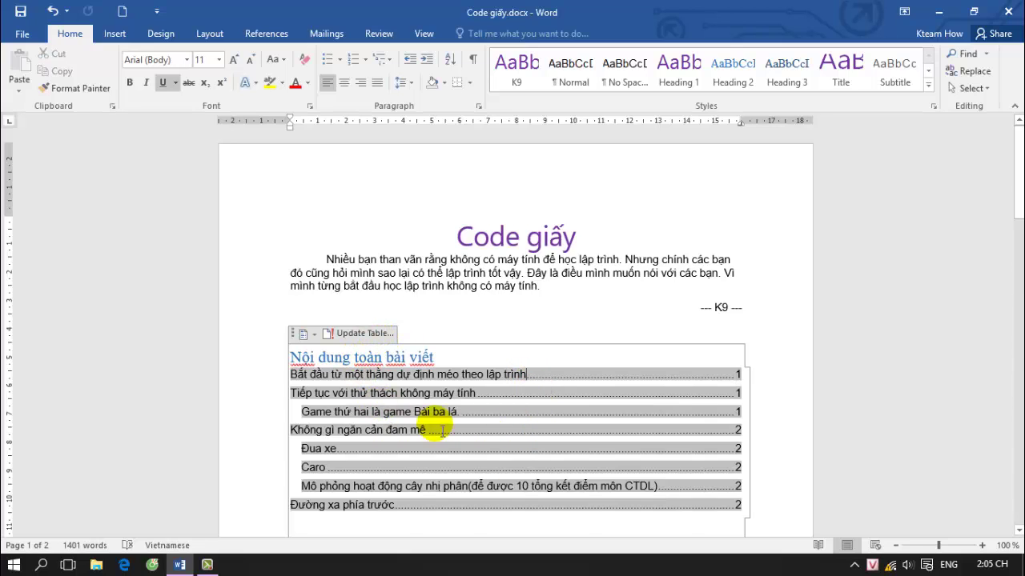
scroll(441, 430, "down", 2)
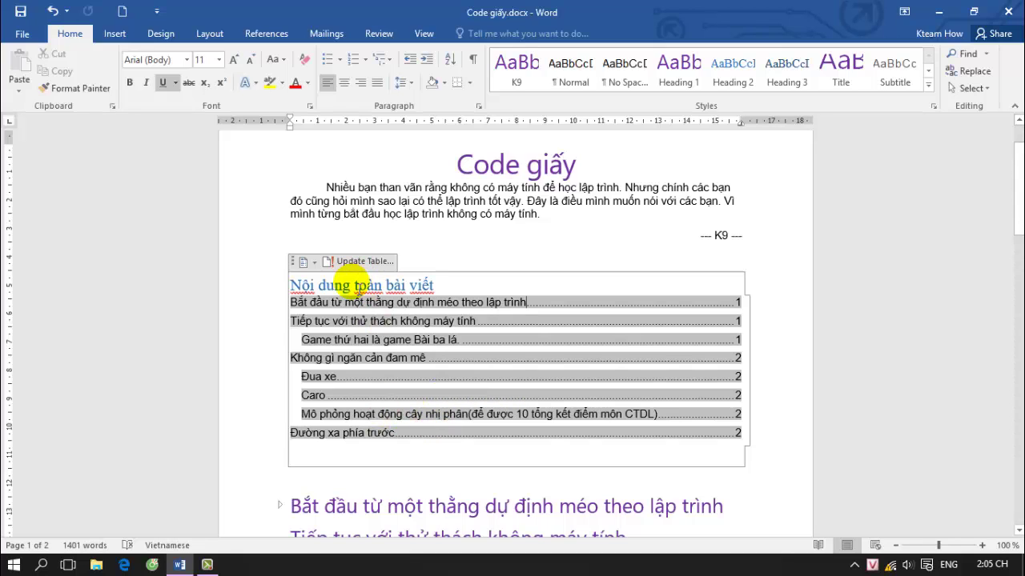
left_click(357, 286)
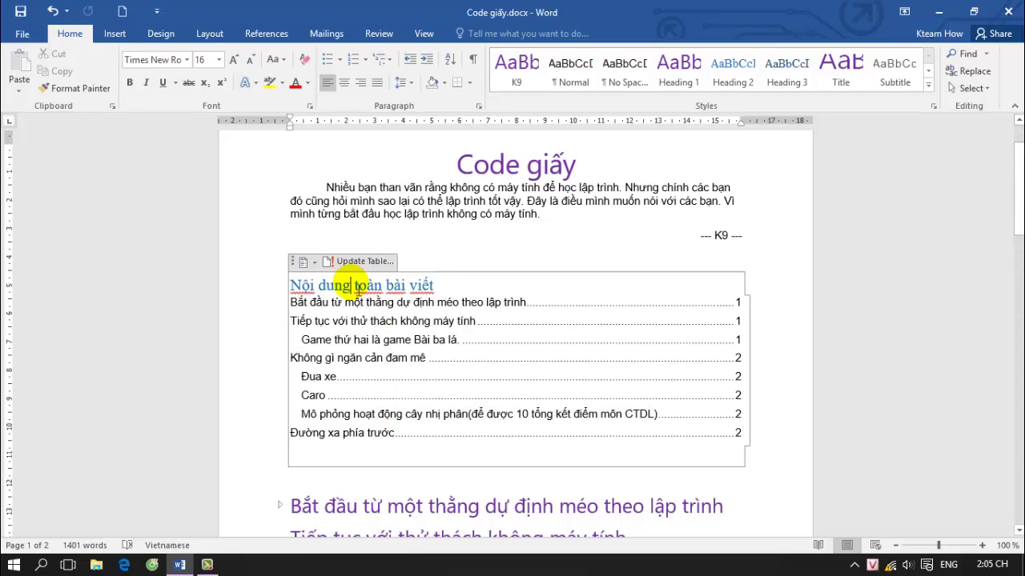
In Custom Table of Contents, toggle Right align page numbers, leaving it checked
left_click(269, 34)
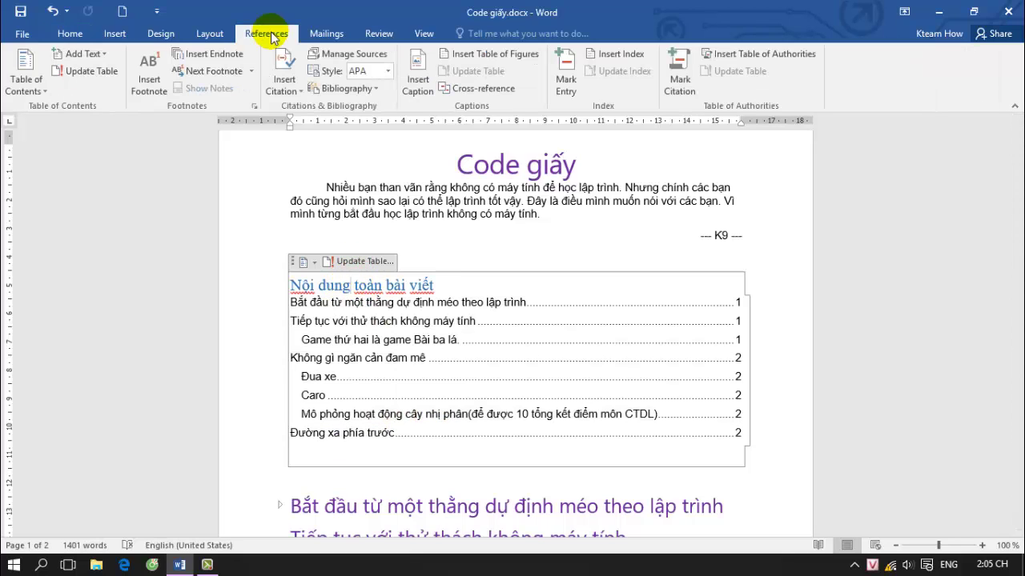
left_click(26, 76)
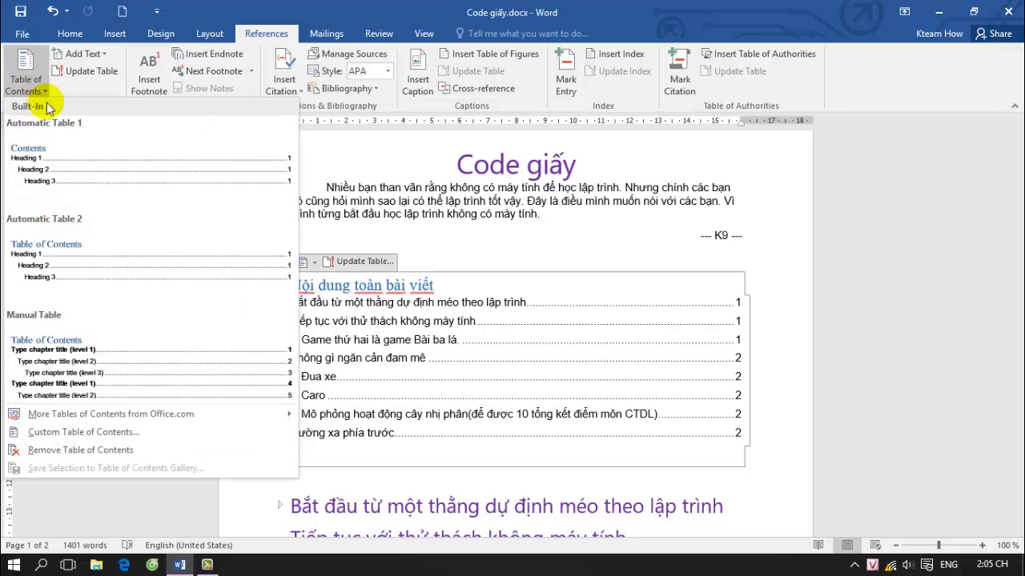
left_click(80, 431)
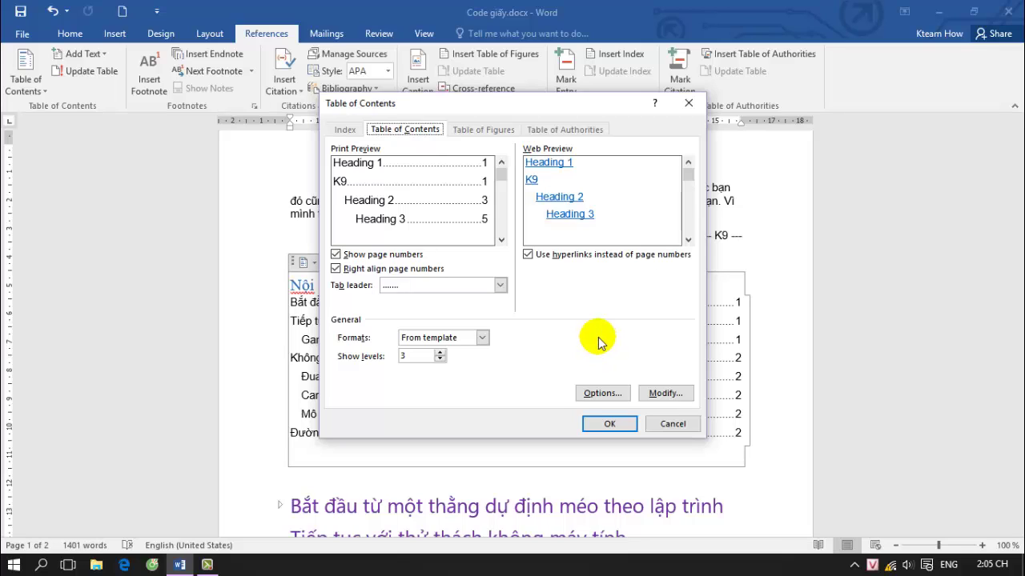
left_click(337, 269)
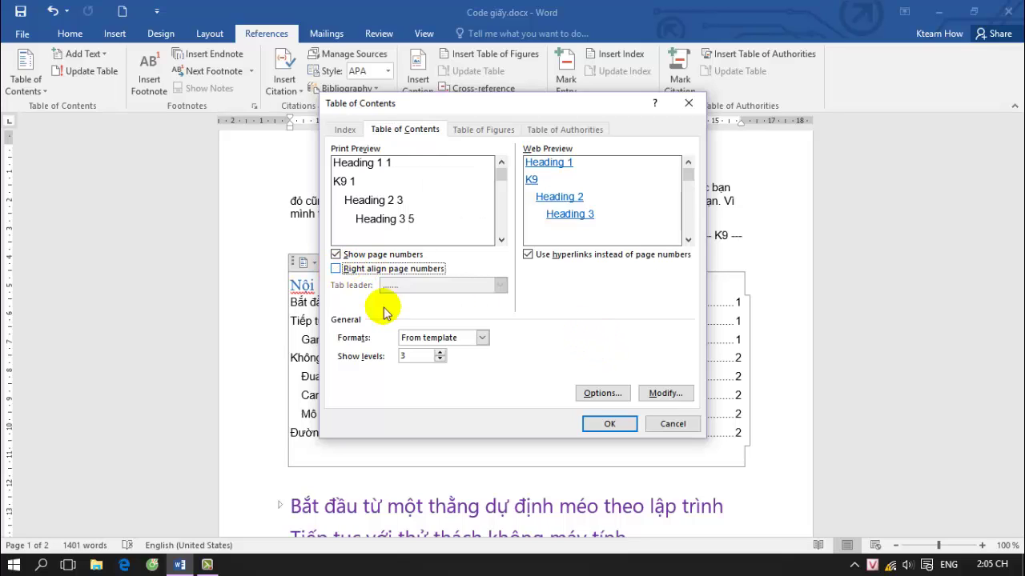
left_click(335, 270)
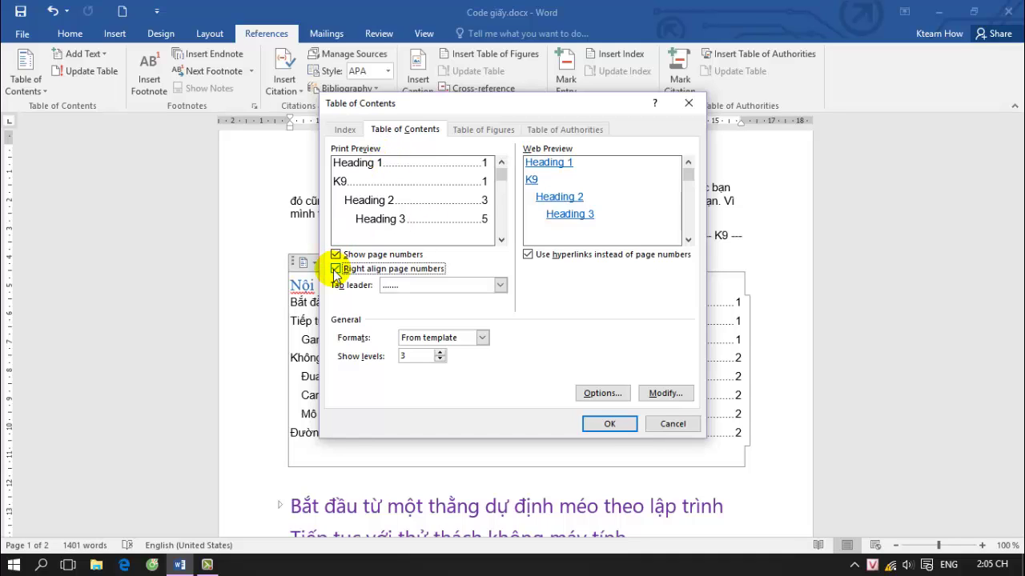
left_click(335, 270)
left_click(335, 270)
Try underline then dashed tab leaders, toggle the page-number options, and replace the table
left_click(498, 286)
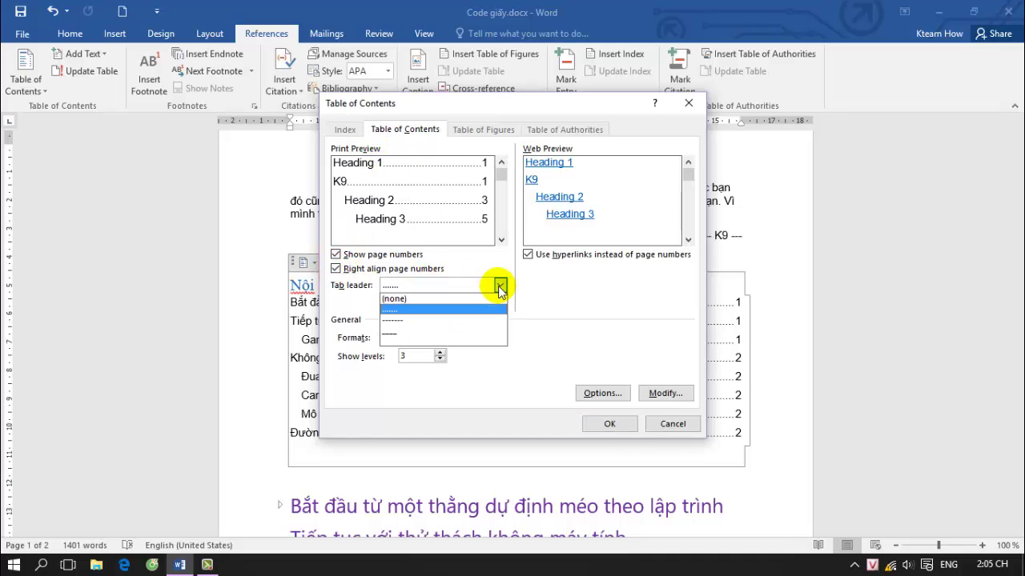
left_click(486, 334)
left_click(494, 284)
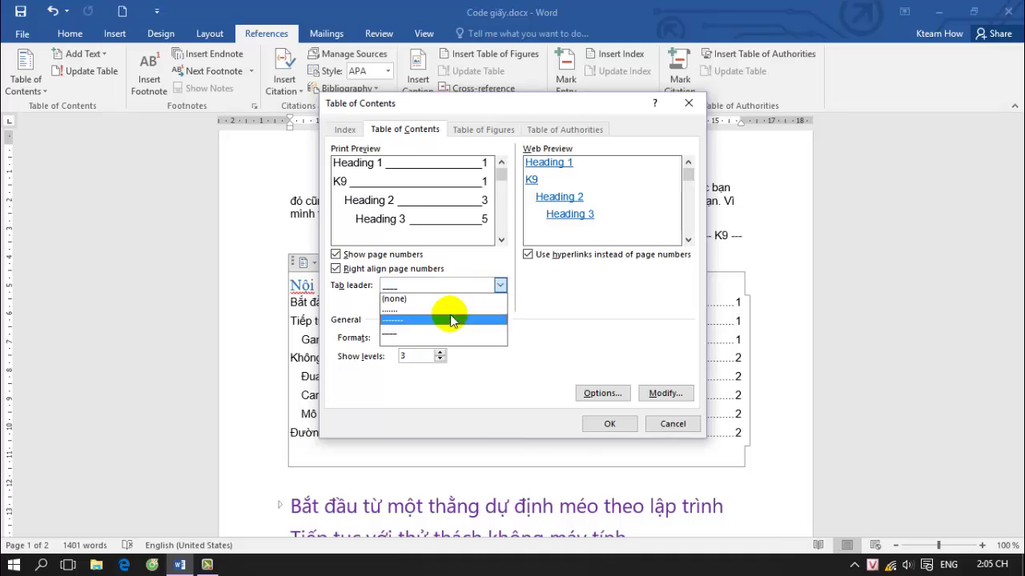
left_click(453, 319)
left_click(497, 286)
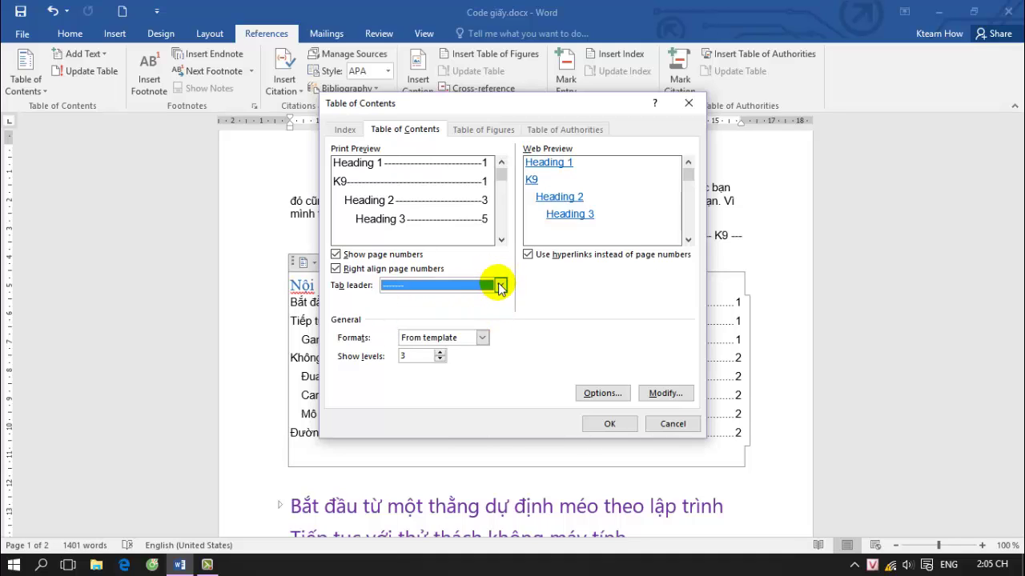
left_click(382, 255)
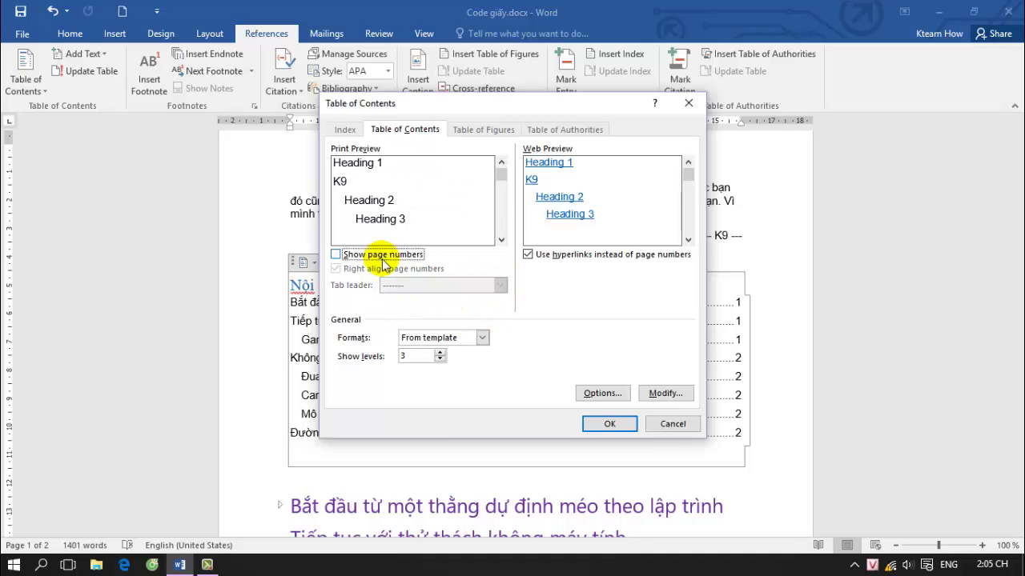
left_click(337, 254)
left_click(340, 269)
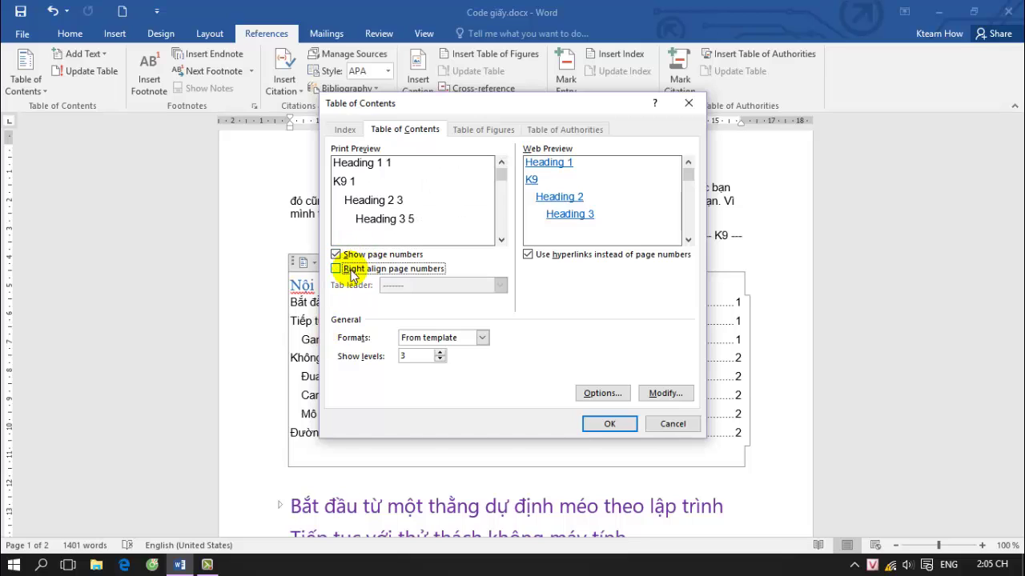
left_click(612, 424)
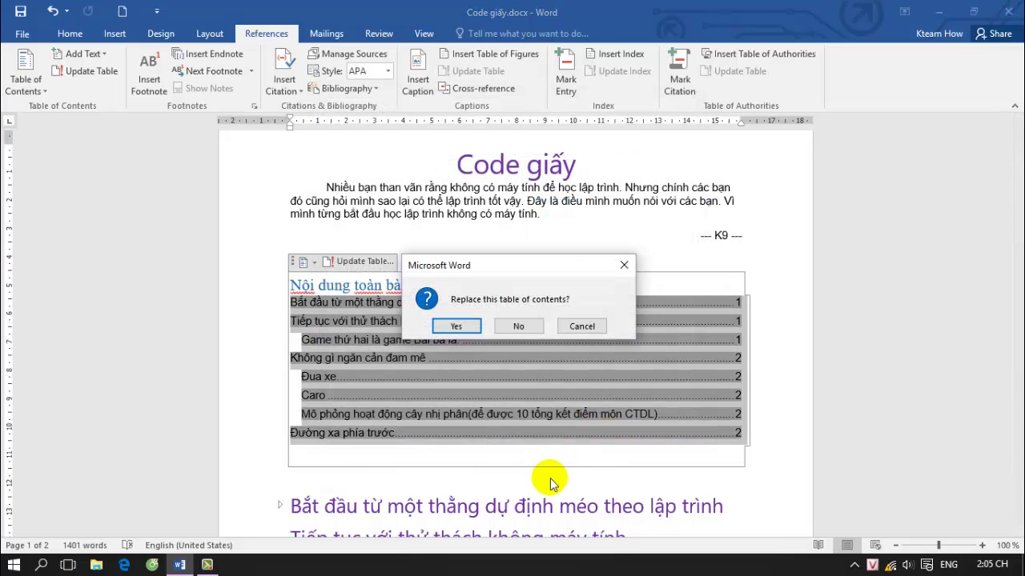
left_click(457, 326)
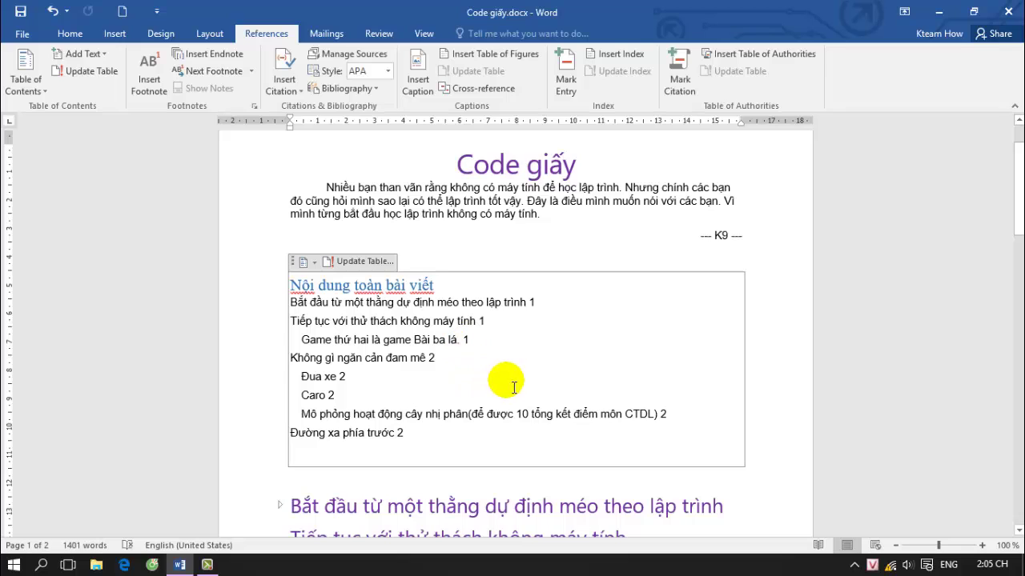
scroll(469, 345, "down", 2)
scroll(432, 332, "down", 1)
scroll(414, 355, "up", 3)
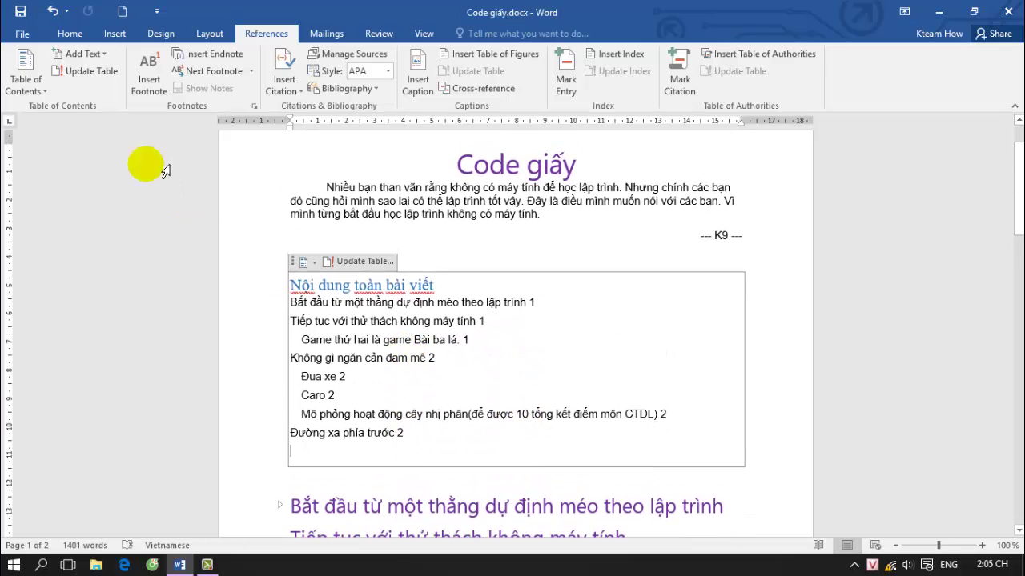
Reapply the custom settings with page numbers right-aligned and replace the table again
left_click(26, 84)
left_click(89, 446)
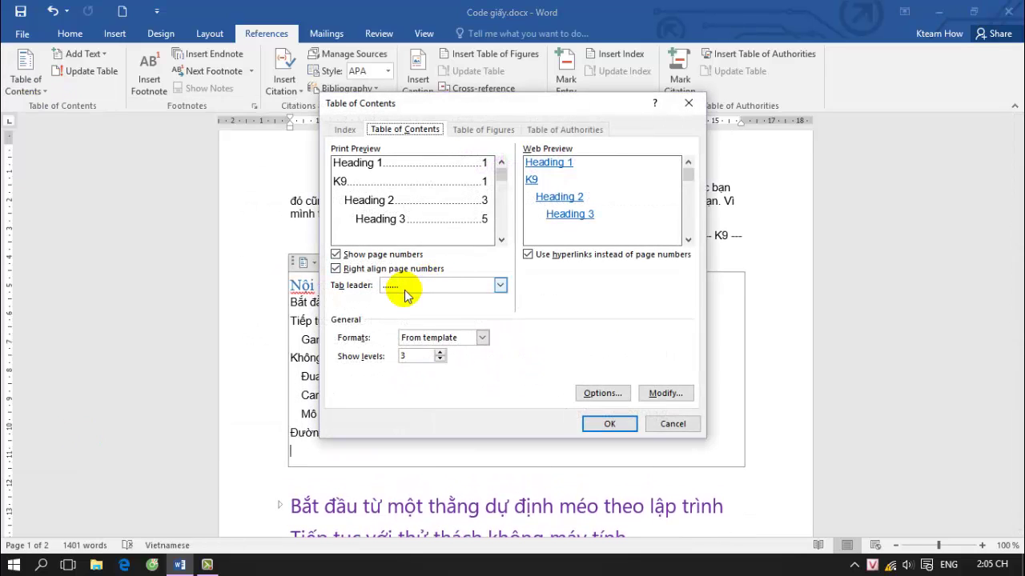
left_click(359, 270)
left_click(360, 270)
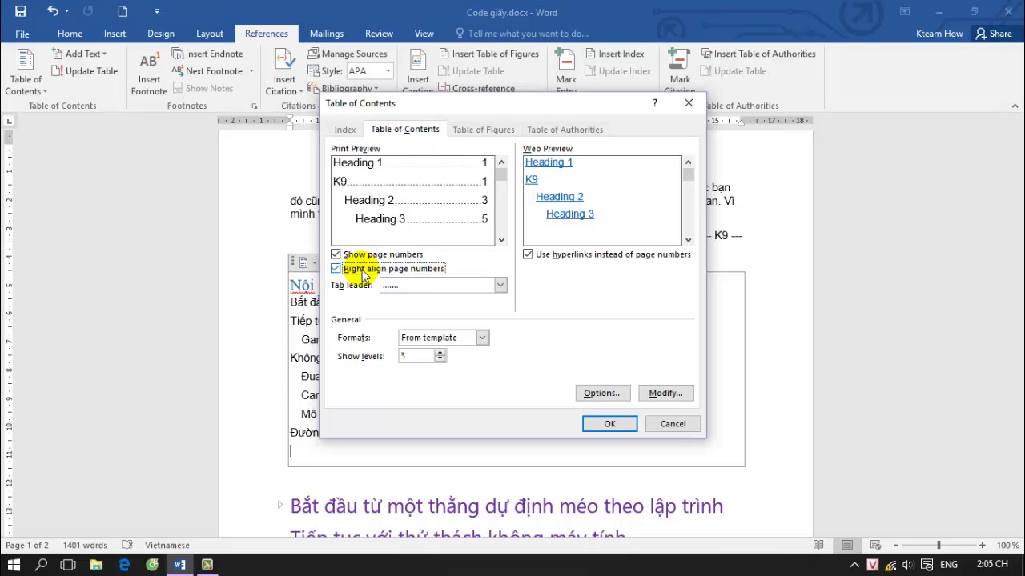
left_click(609, 422)
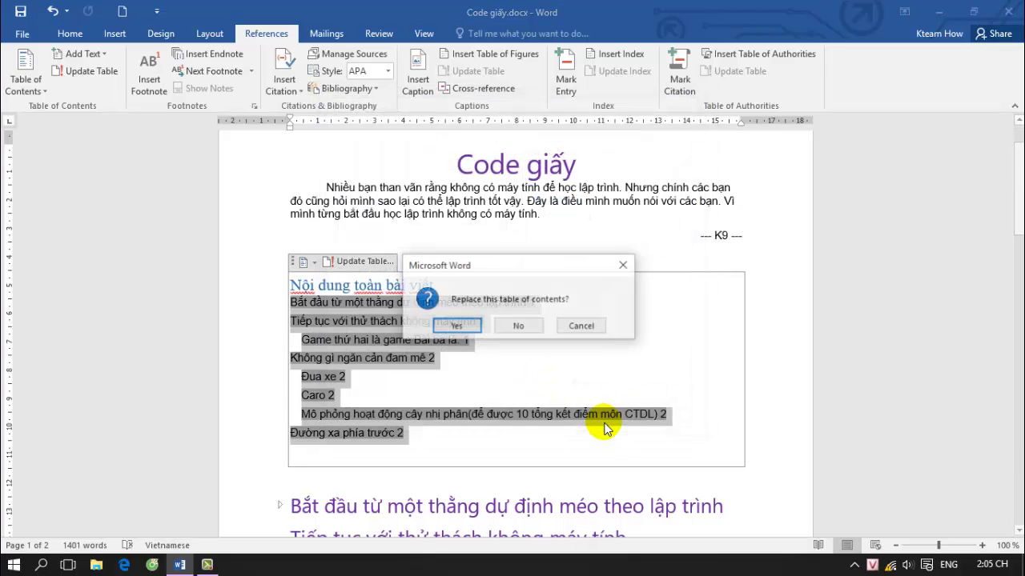
left_click(459, 324)
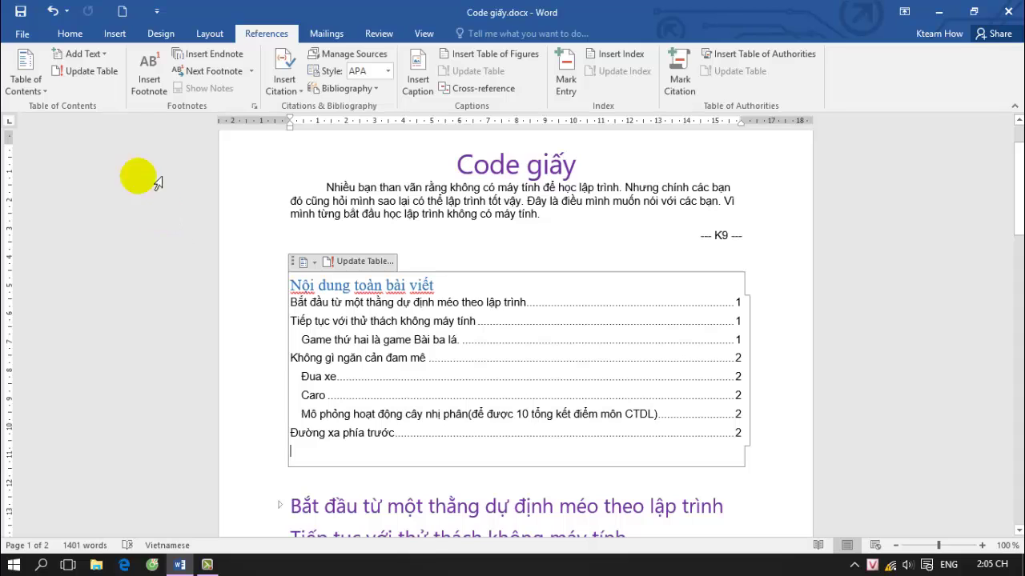
Set the tab leader to dashes and replace the table of contents
left_click(26, 73)
left_click(80, 432)
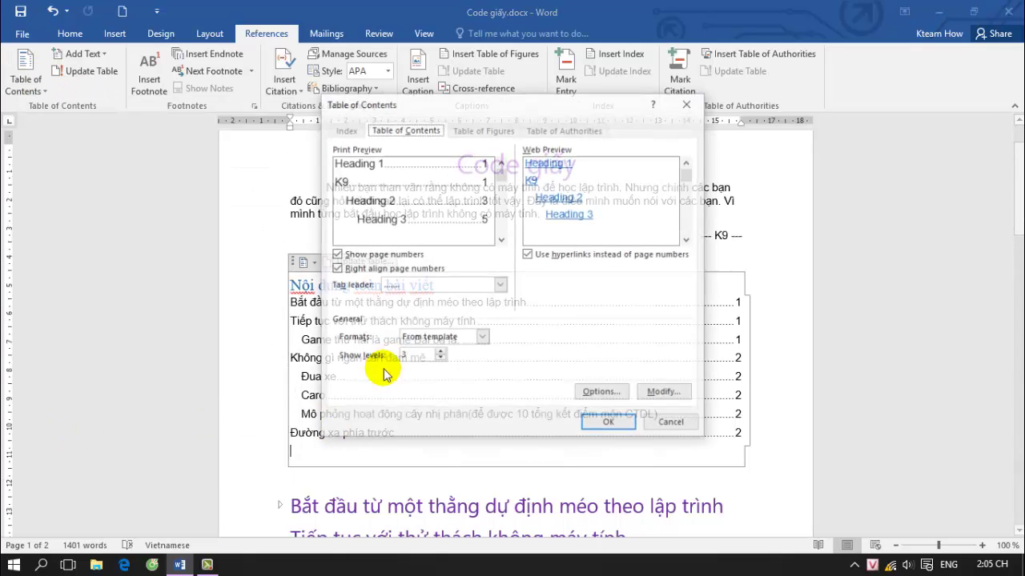
left_click(500, 285)
left_click(443, 323)
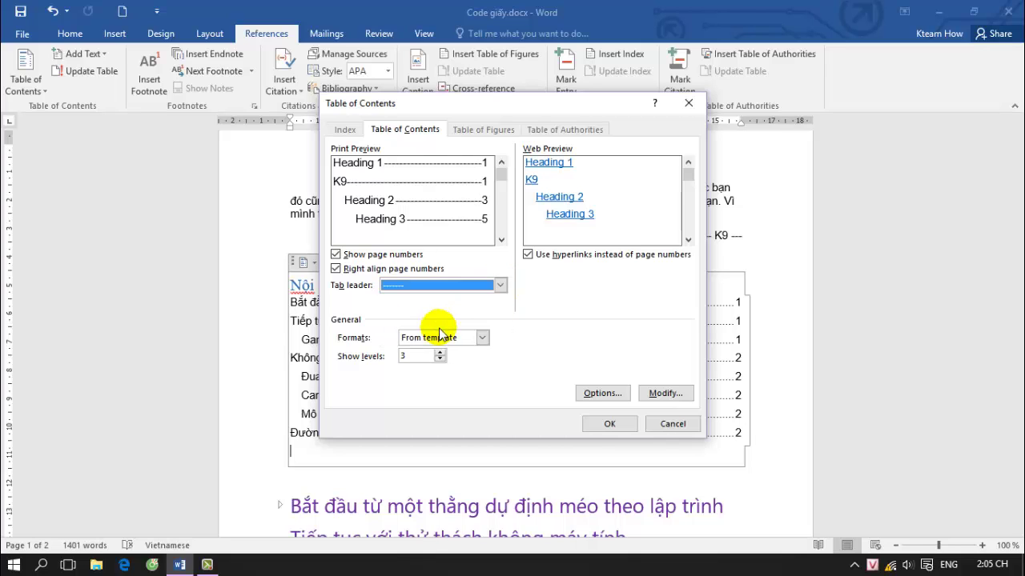
left_click(609, 424)
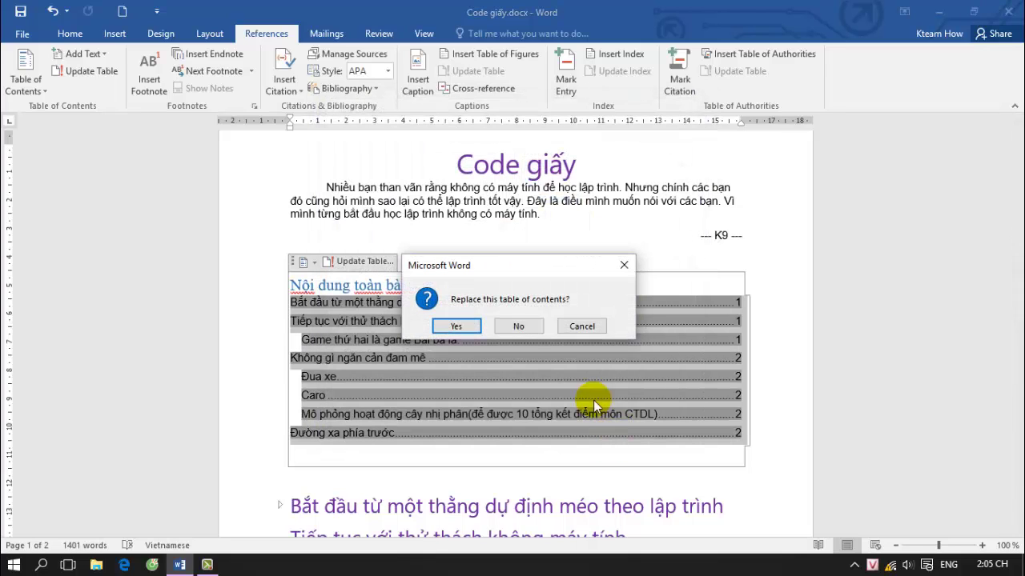
left_click(456, 325)
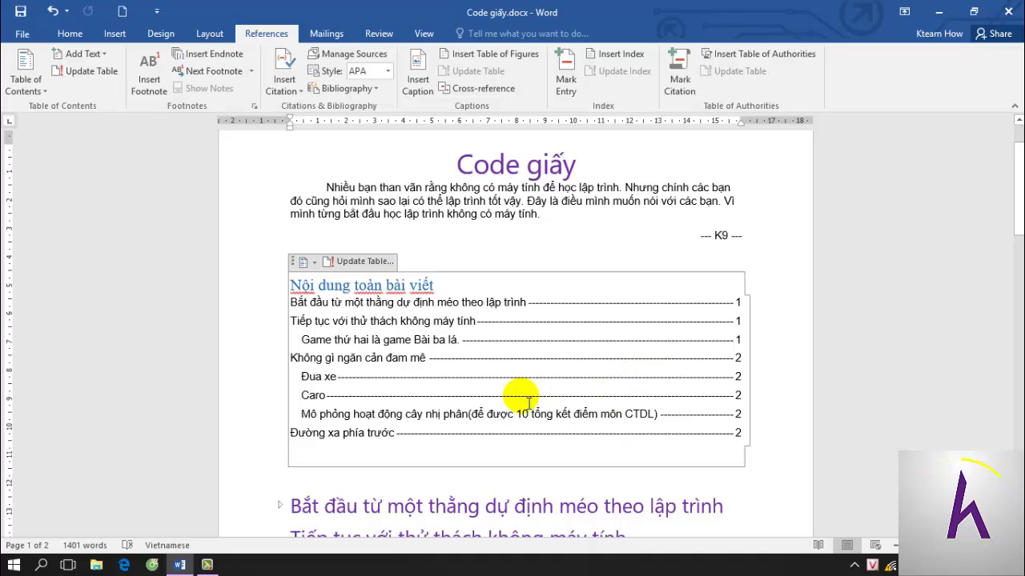
Preview the Modern, Formal, Classic, Distinctive, Fancy and Simple contents formats
left_click(37, 103)
left_click(80, 427)
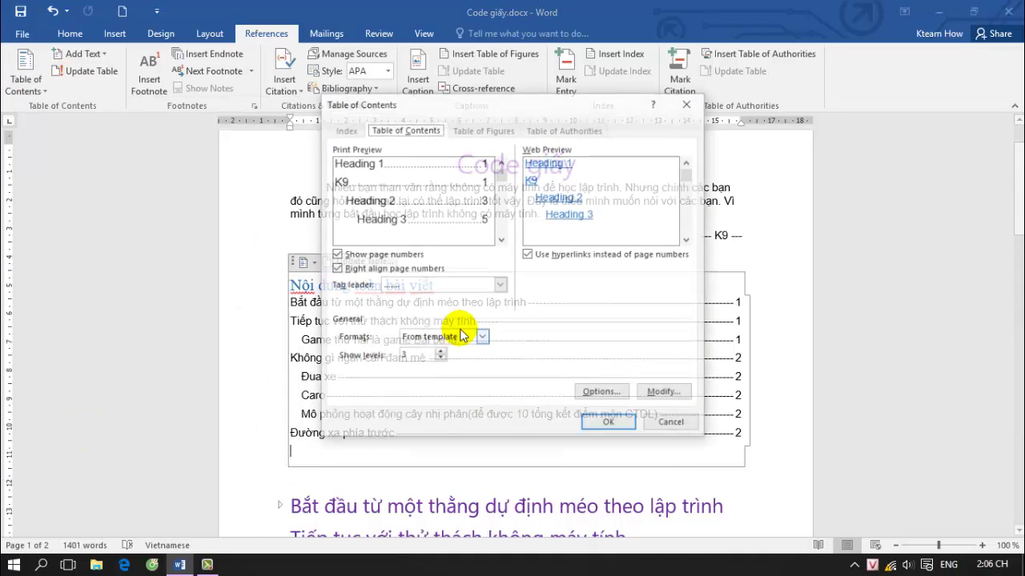
left_click(482, 337)
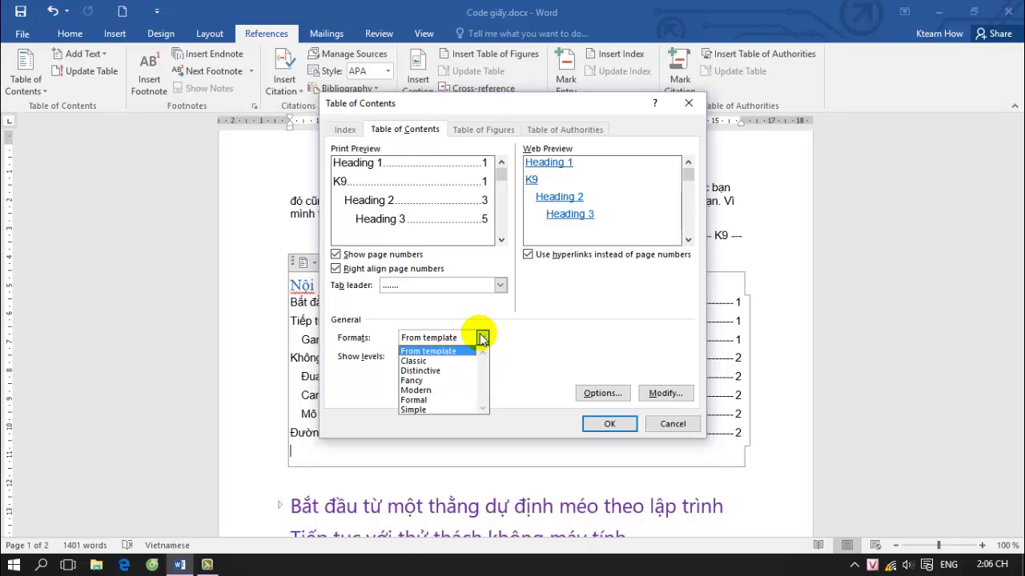
left_click(436, 389)
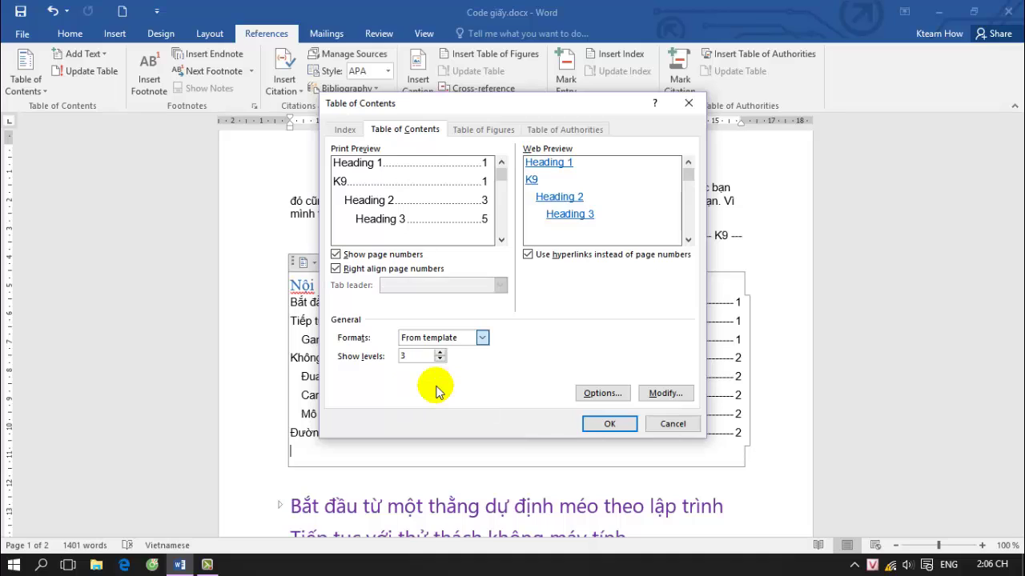
left_click(468, 338)
left_click(445, 400)
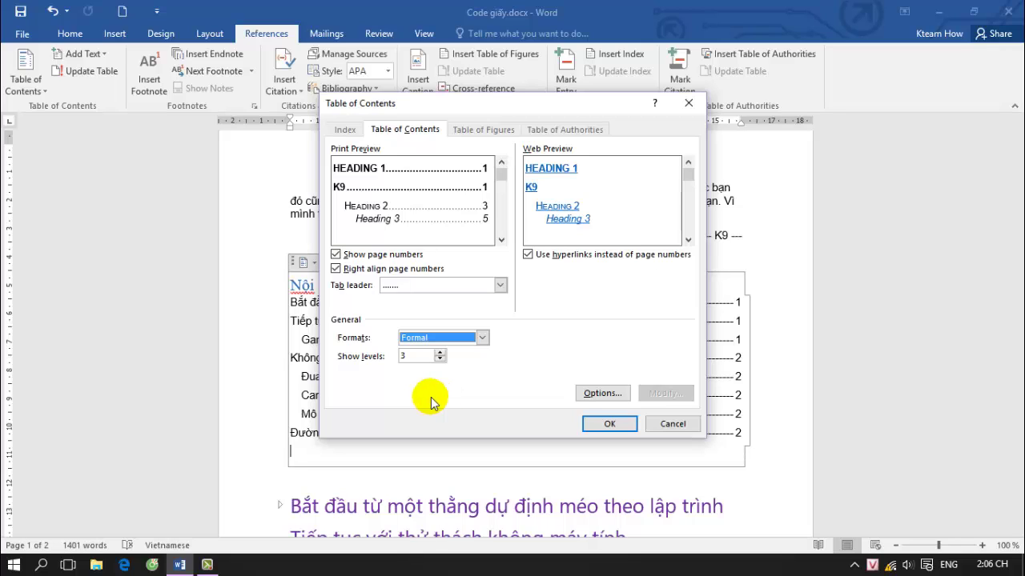
left_click(471, 338)
left_click(459, 359)
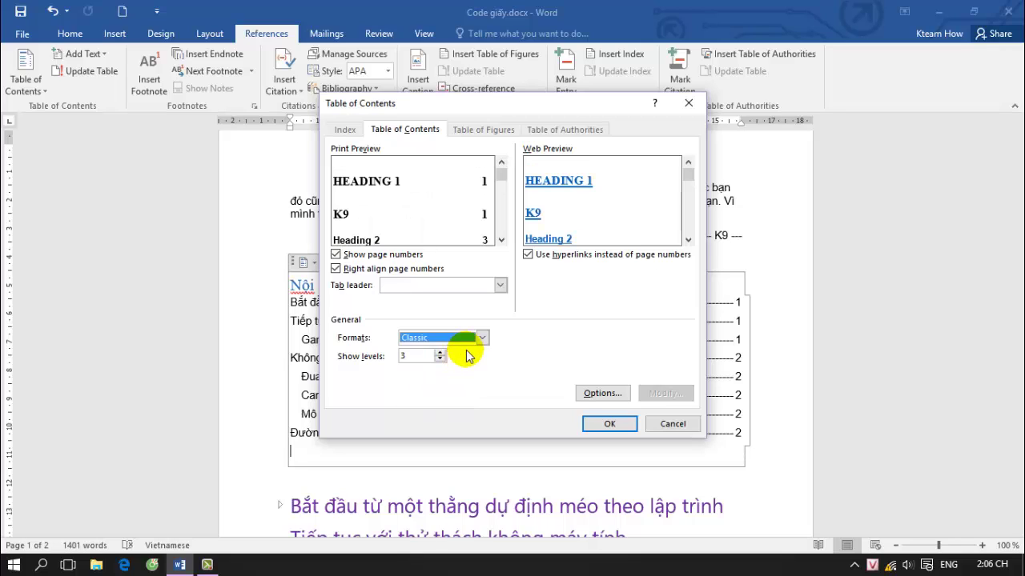
left_click(480, 338)
left_click(457, 371)
left_click(481, 337)
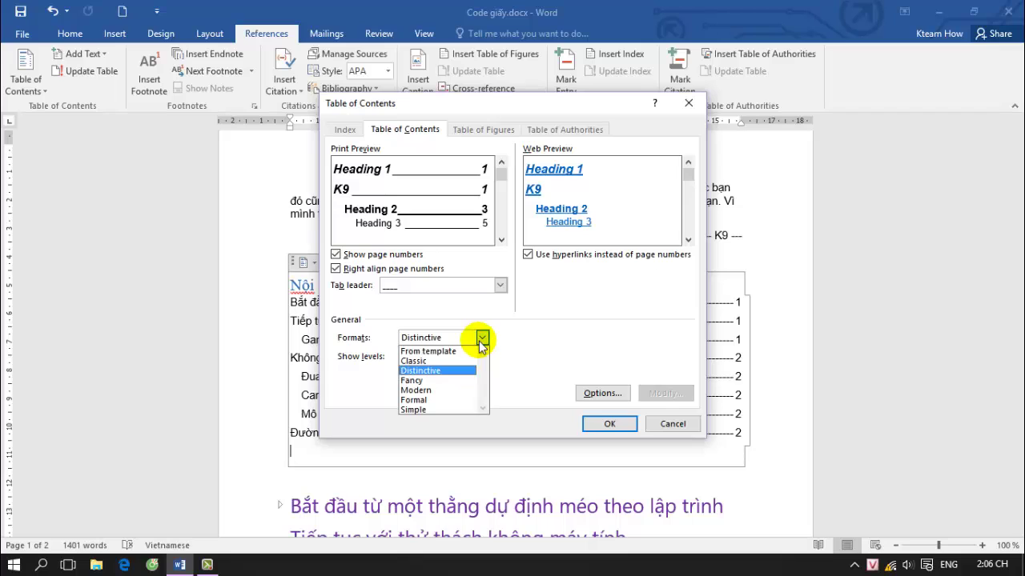
left_click(434, 380)
left_click(481, 338)
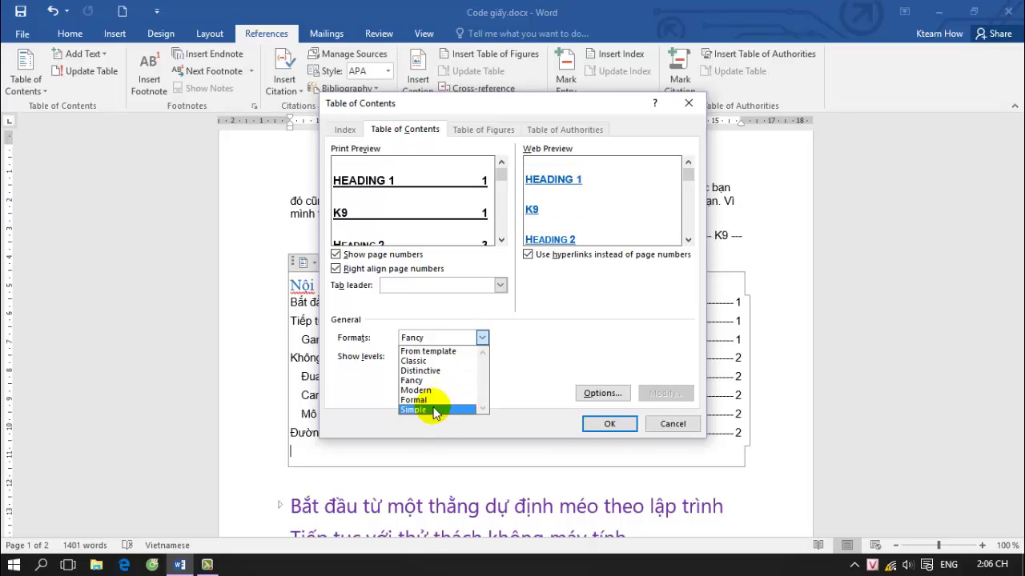
left_click(435, 410)
Settle on the Modern format and replace the existing table of contents
left_click(486, 338)
left_click(433, 351)
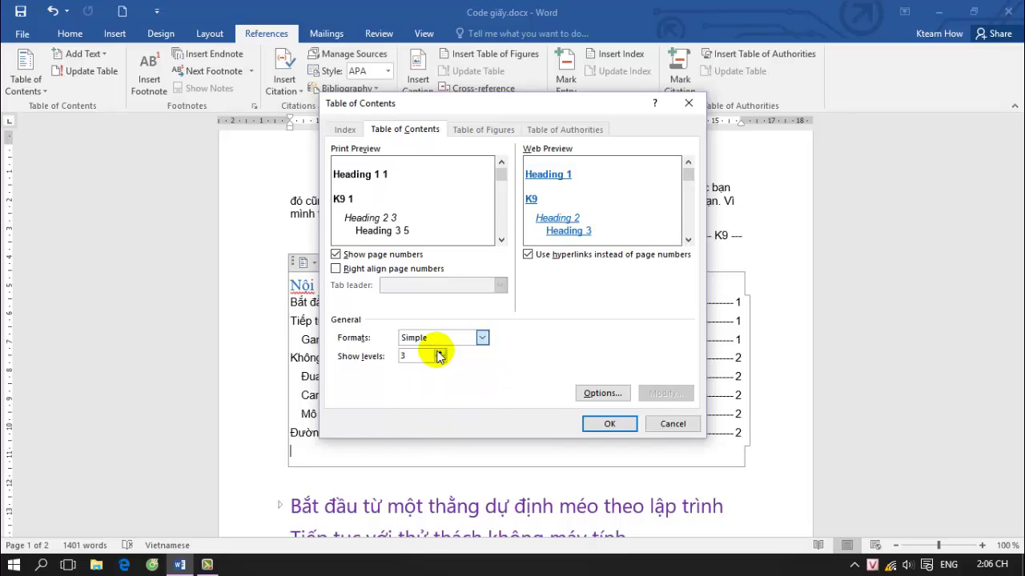
left_click(481, 337)
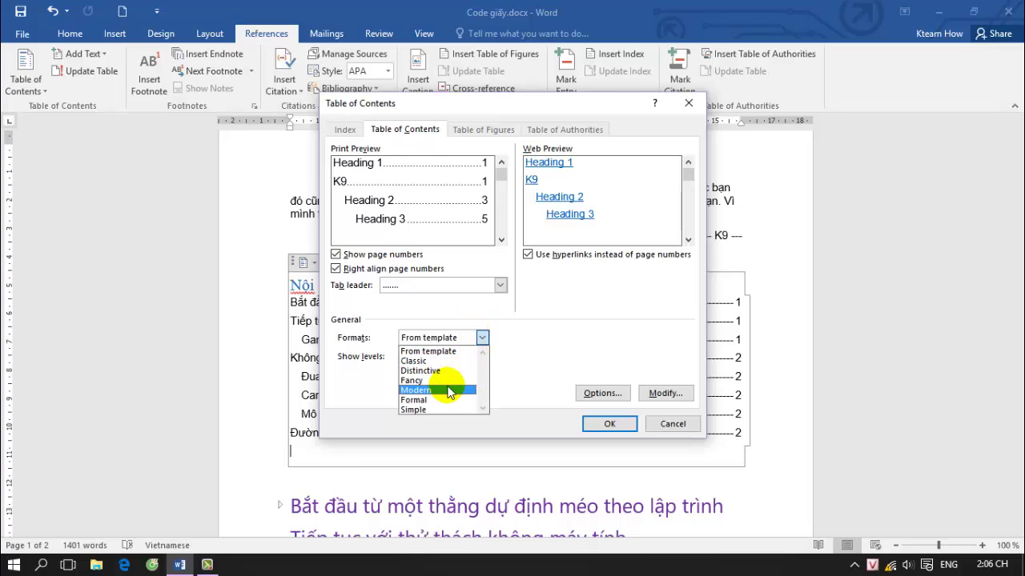
left_click(437, 398)
left_click(482, 337)
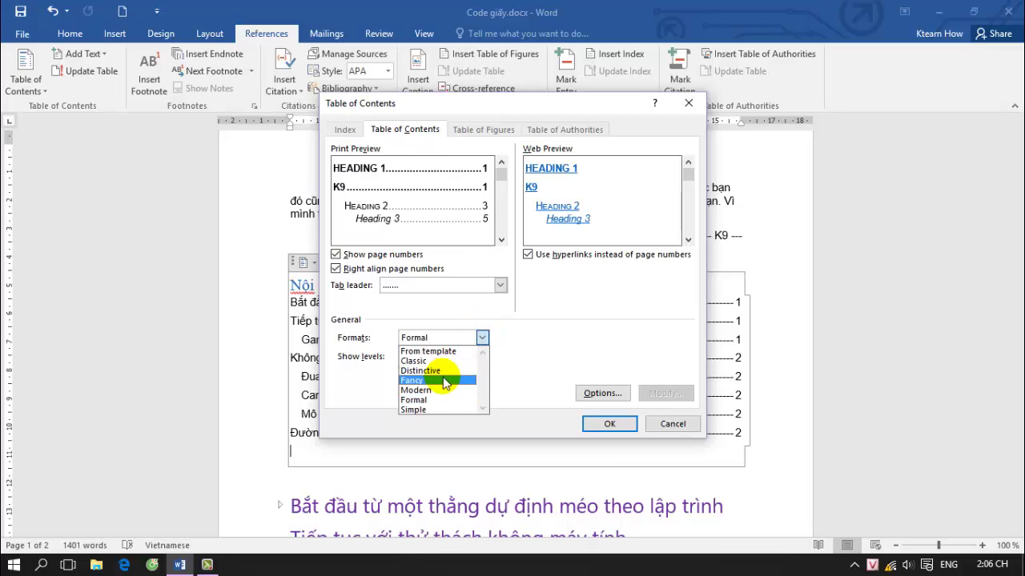
left_click(437, 391)
left_click(608, 422)
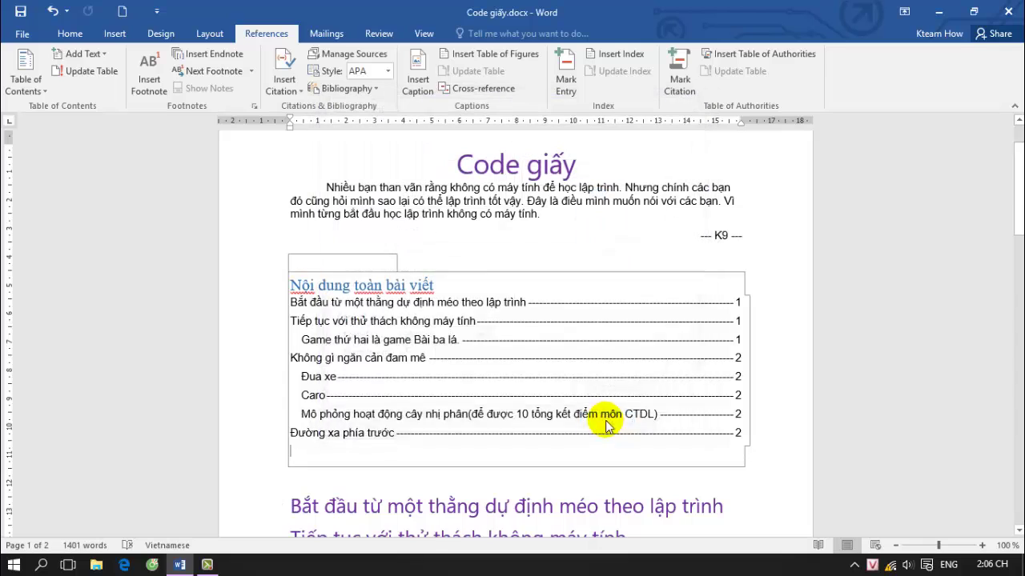
left_click(471, 337)
Rebuild the table of contents with the From template format
scroll(513, 377, "down", 2)
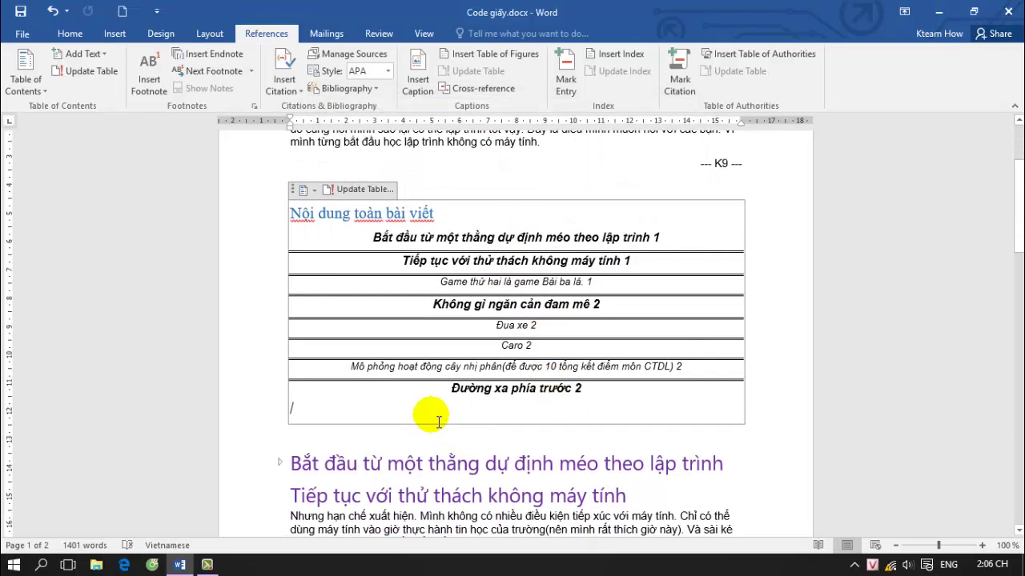
left_click(25, 80)
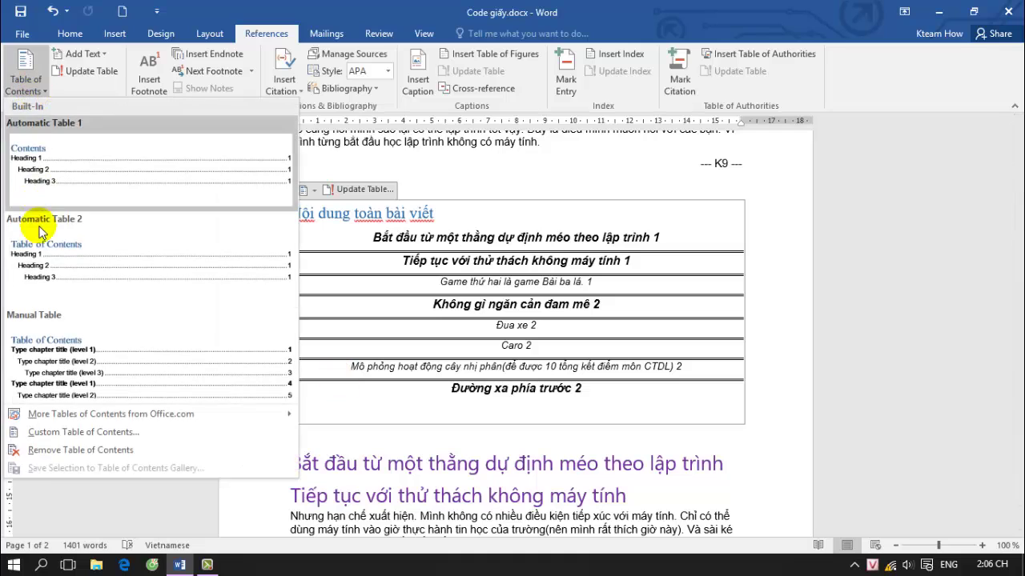
left_click(80, 432)
left_click(449, 337)
left_click(458, 353)
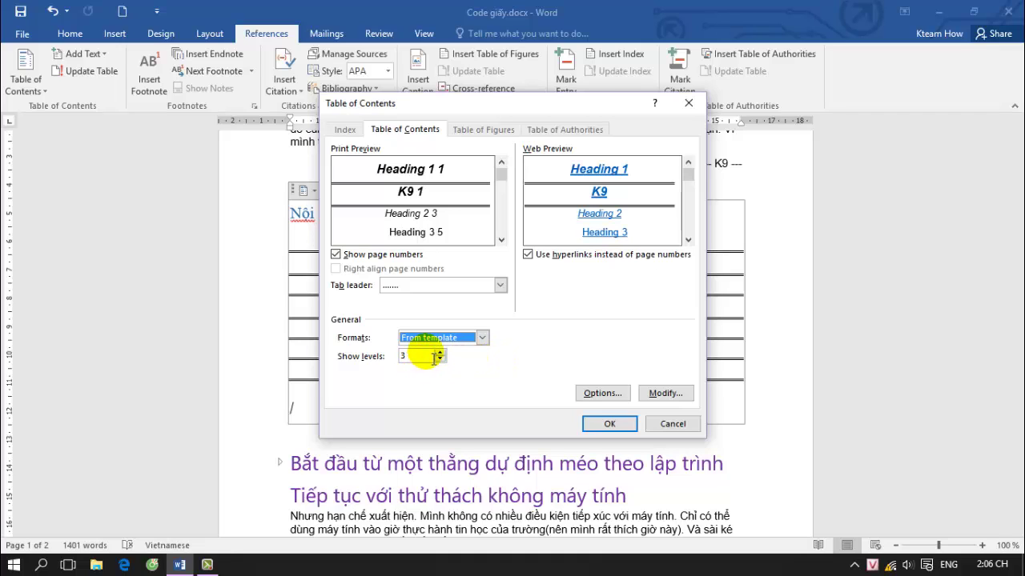
left_click(610, 424)
left_click(473, 325)
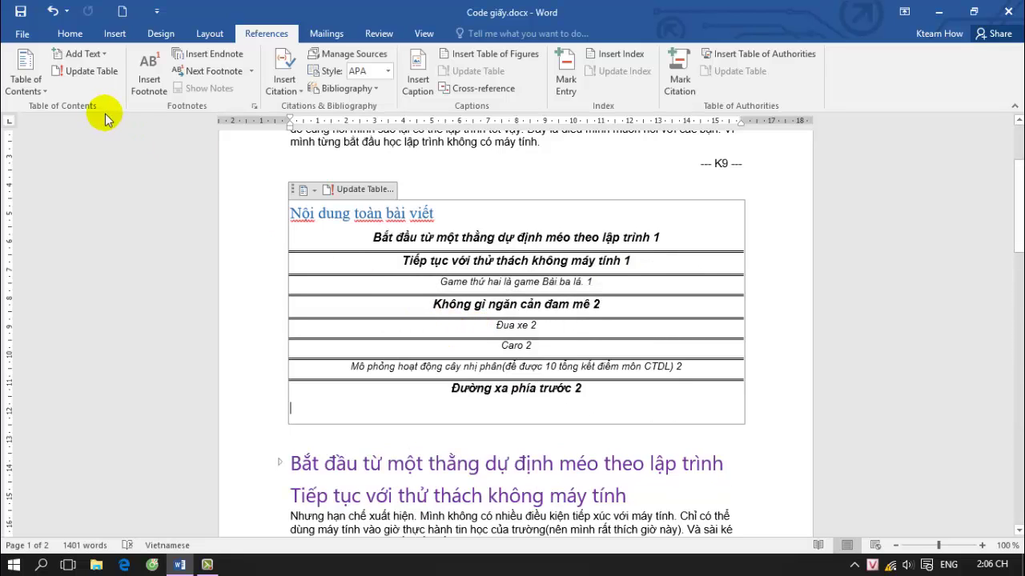
Apply the Classic format with dotted tab leaders and replace the table
left_click(26, 72)
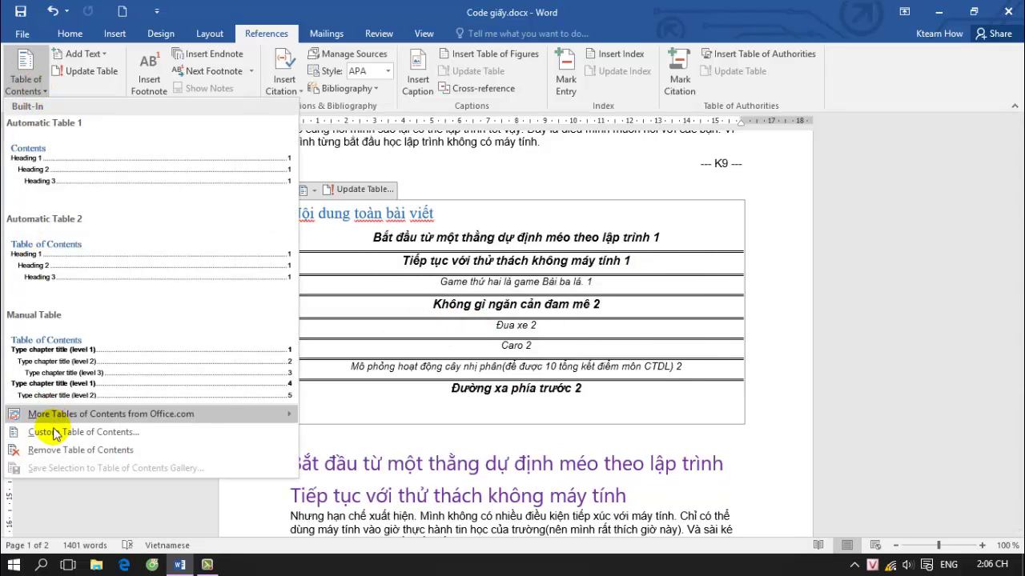
left_click(55, 432)
key("Escape")
left_click(25, 72)
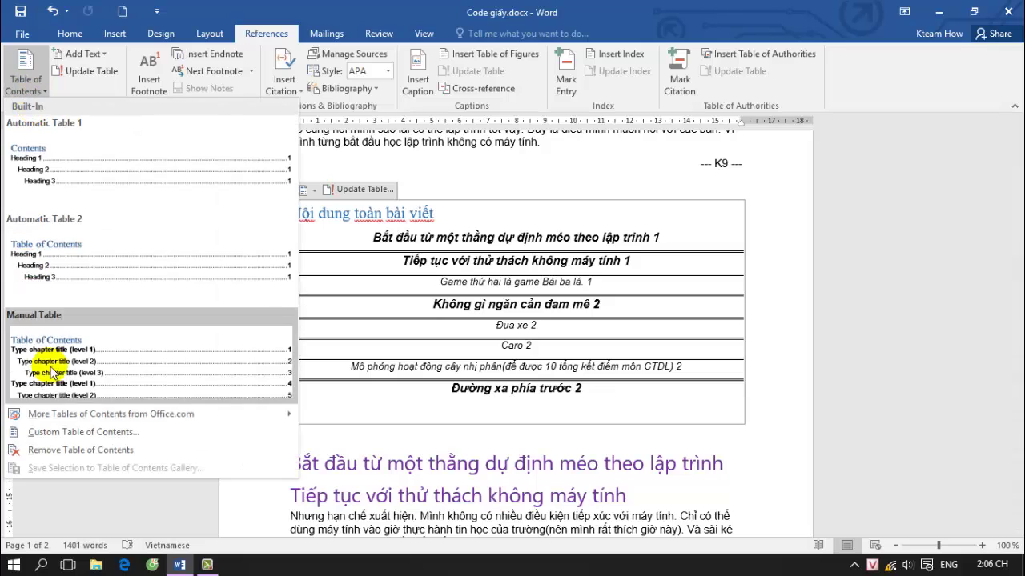
left_click(24, 432)
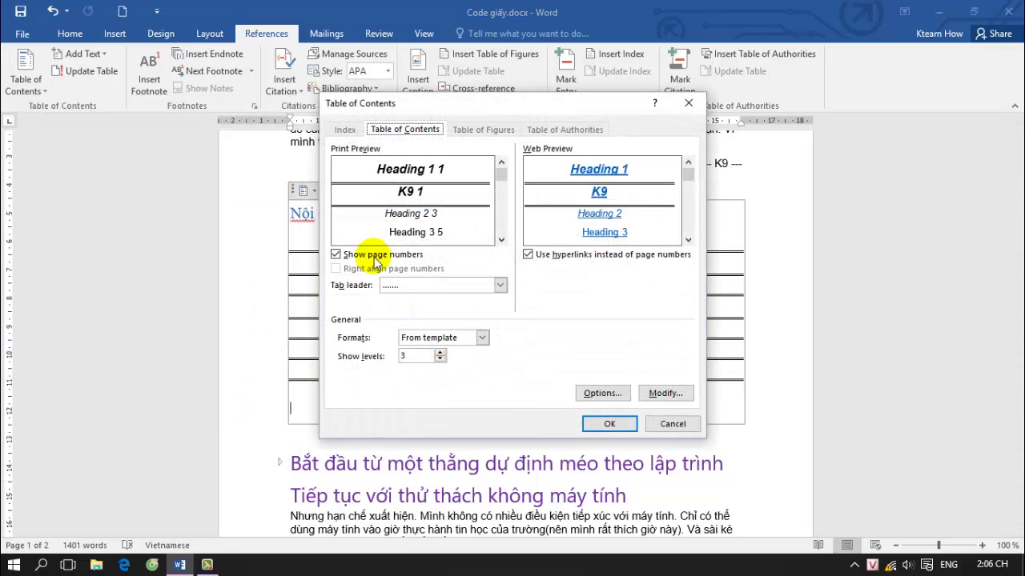
left_click(481, 337)
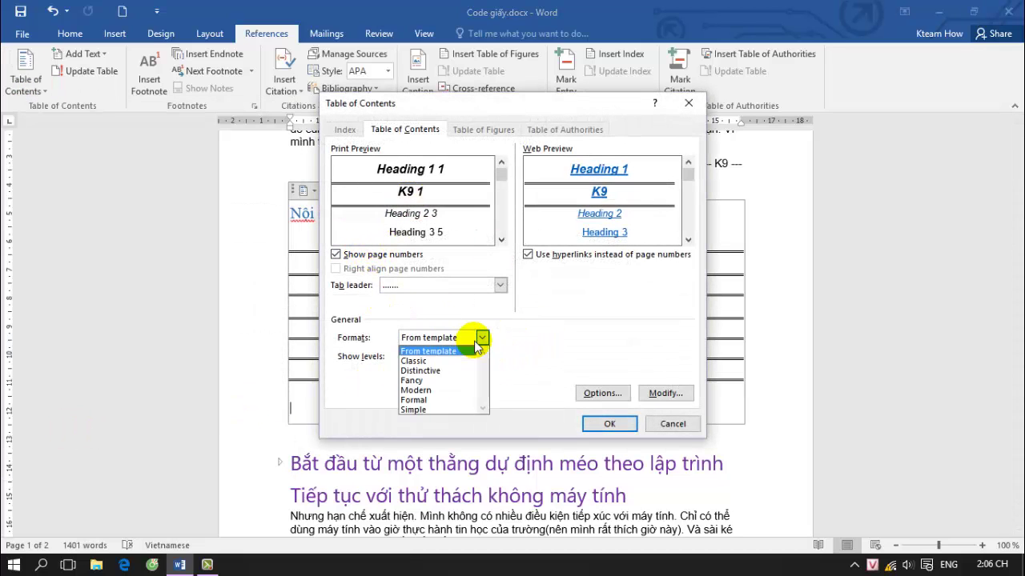
left_click(446, 360)
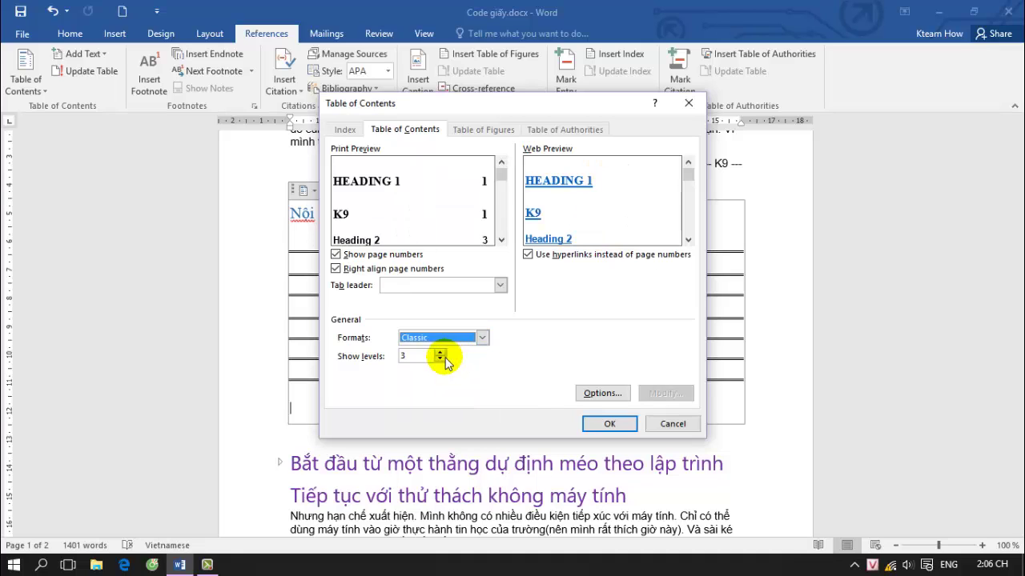
left_click(500, 285)
left_click(437, 313)
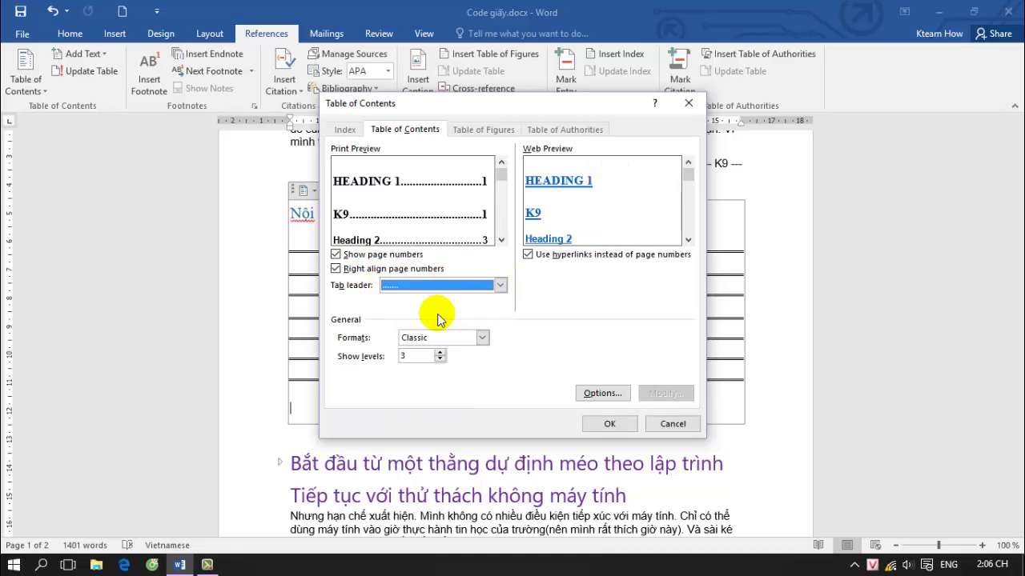
left_click(608, 424)
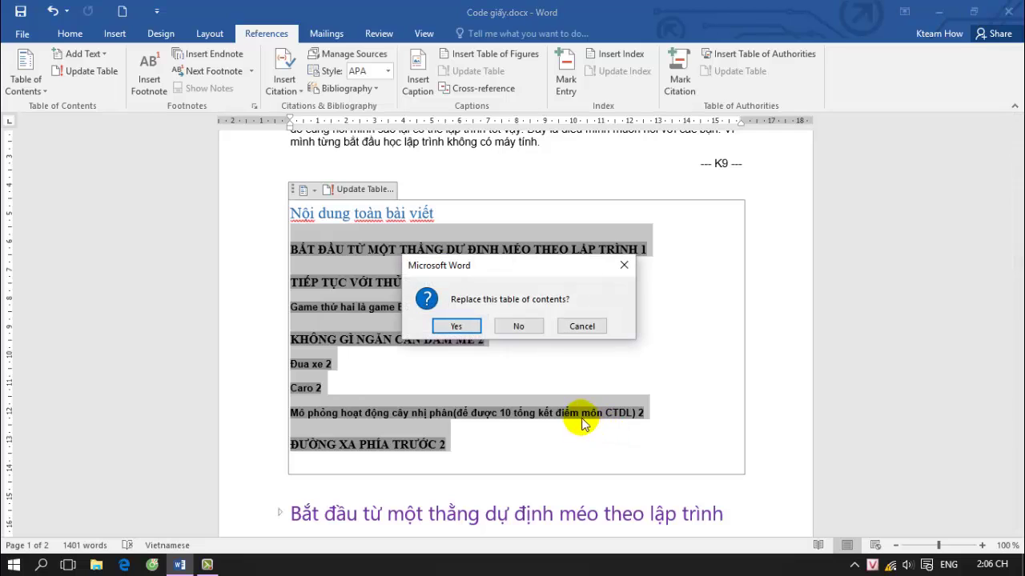
left_click(470, 328)
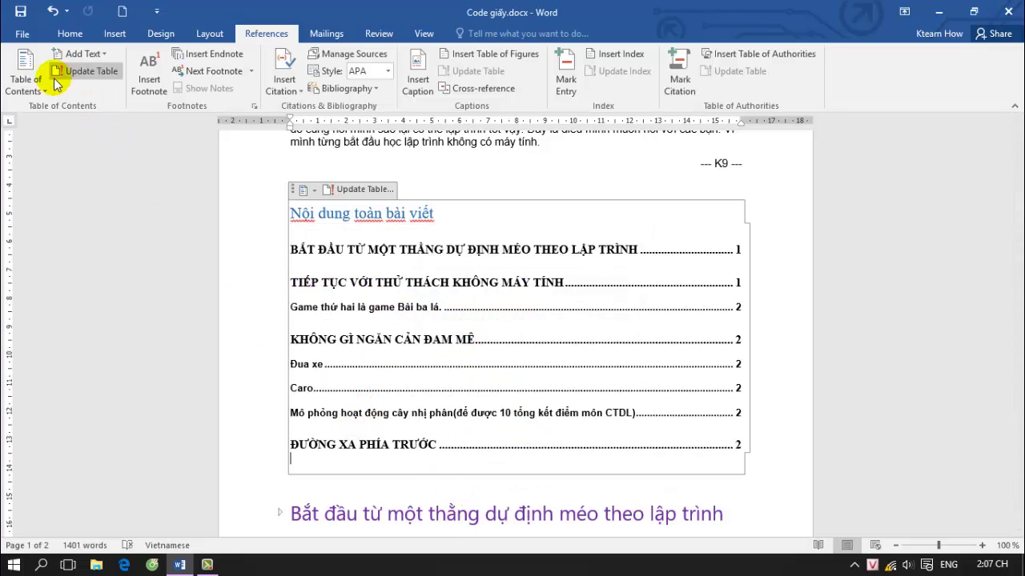
Review the table of contents build Options and close them unchanged
left_click(26, 80)
left_click(103, 430)
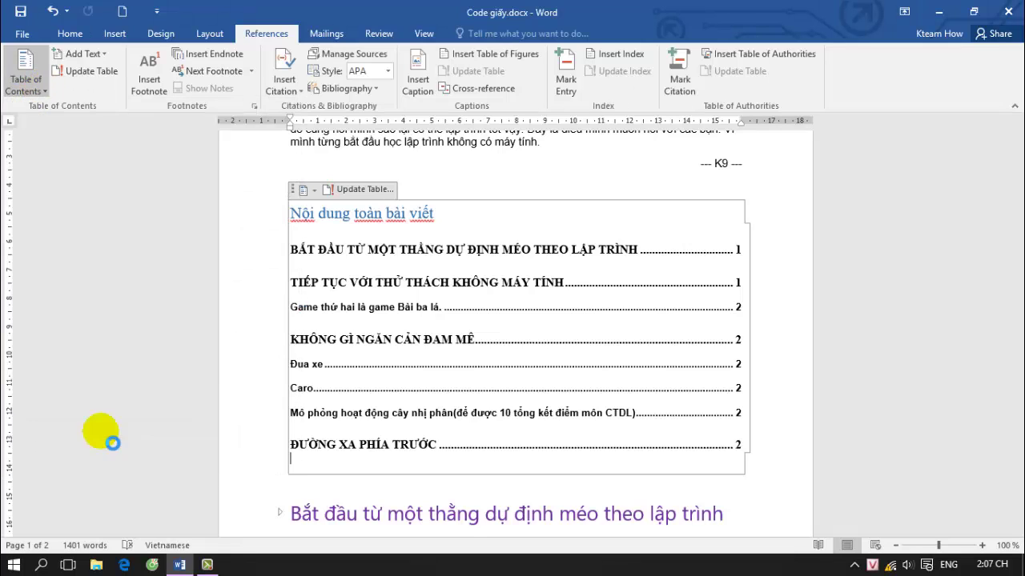
left_click(602, 393)
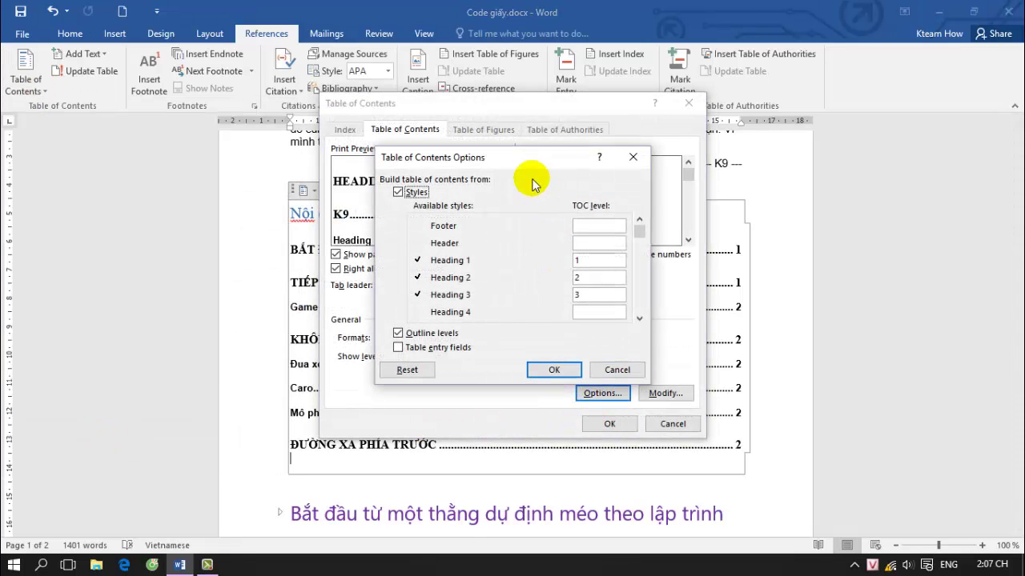
mouse_move(530, 179)
left_mouse_down()
mouse_move(400, 176)
mouse_move(257, 226)
left_mouse_up()
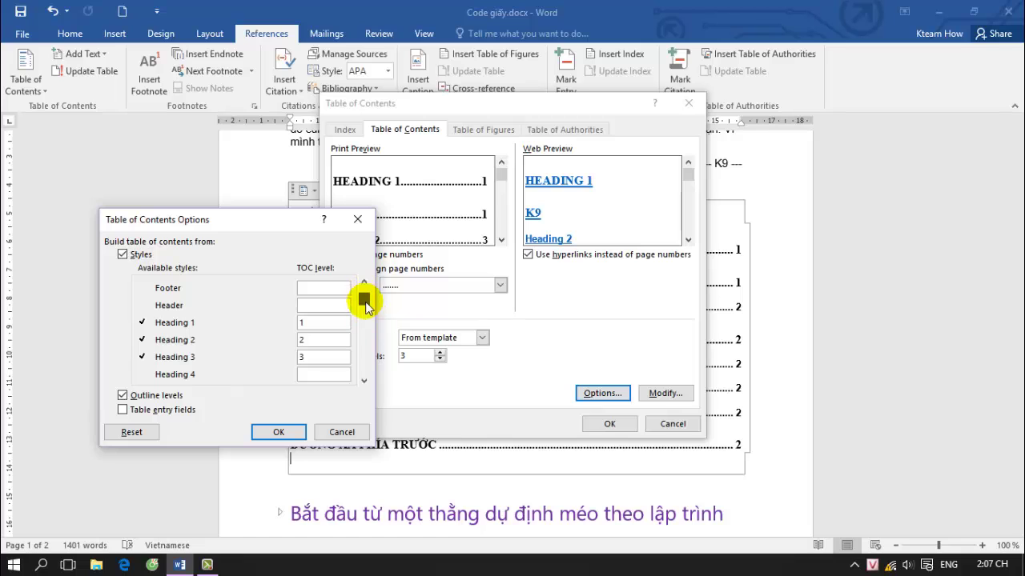
mouse_move(365, 295)
left_mouse_down()
mouse_move(362, 392)
mouse_move(364, 276)
left_mouse_up()
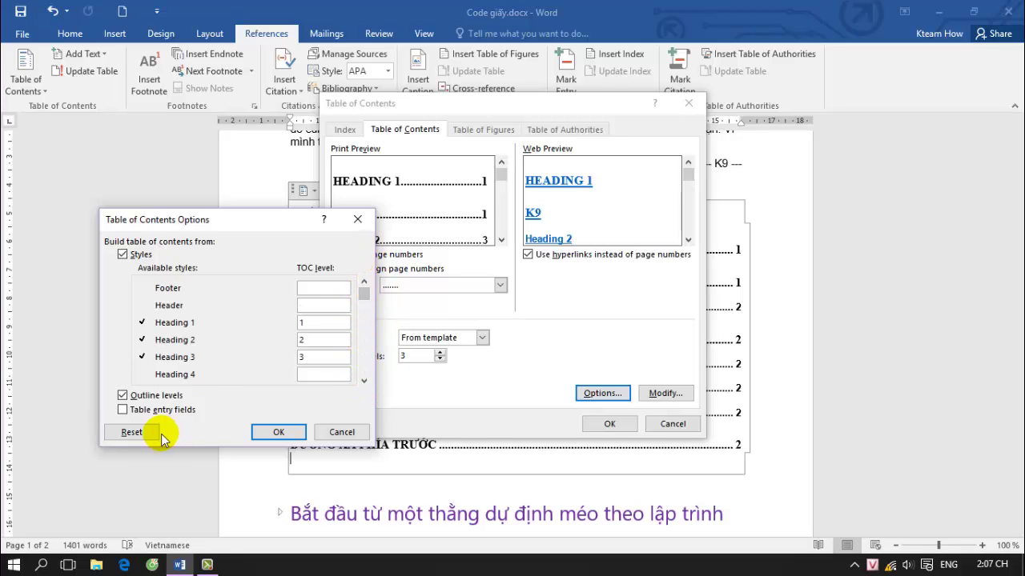
left_click(357, 219)
Browse the TOC level styles down to TOC 8 via Modify, then cancel the dialog
left_click(664, 393)
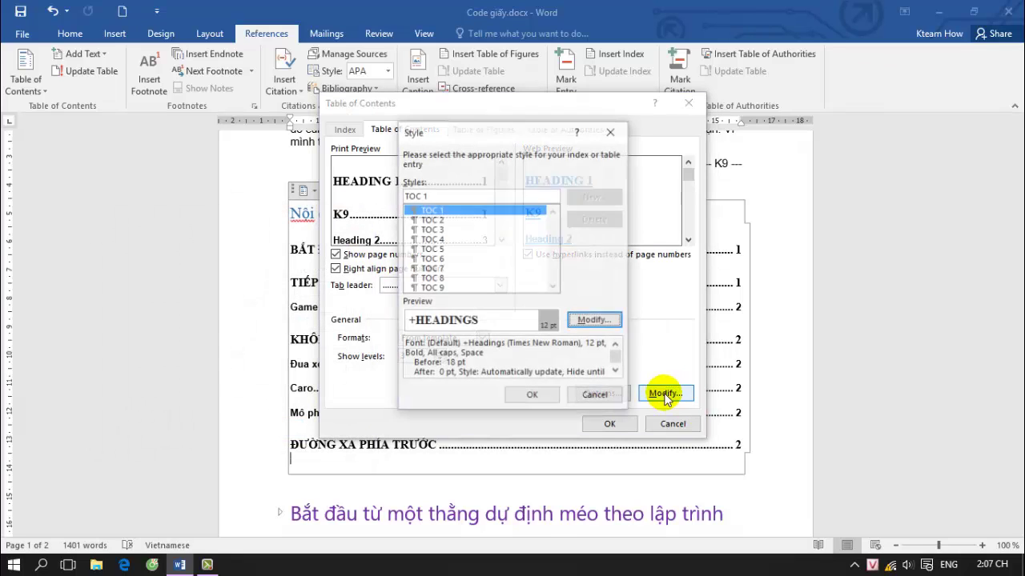
left_click(432, 238)
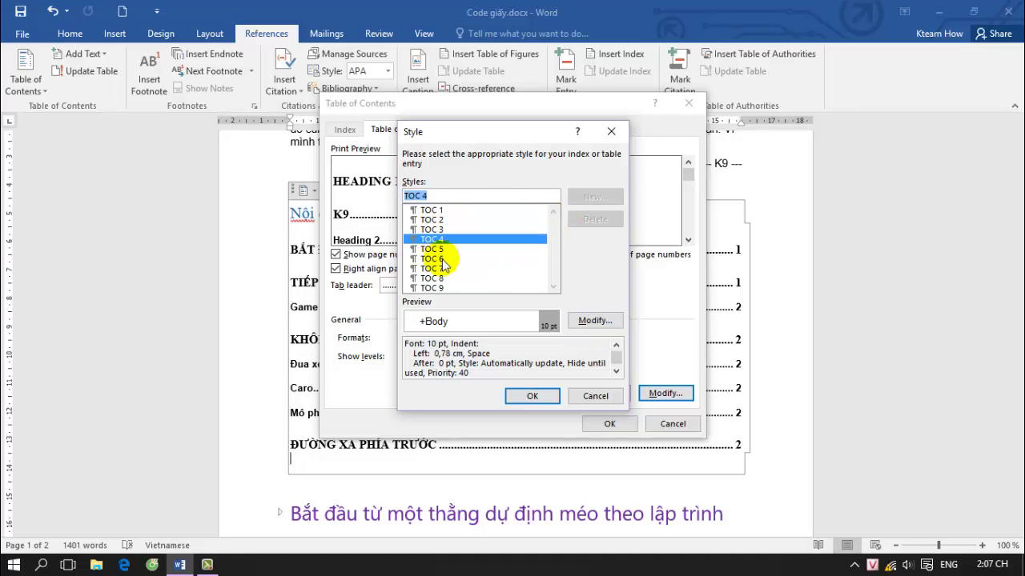
left_click(432, 268)
left_click(434, 280)
left_click(610, 131)
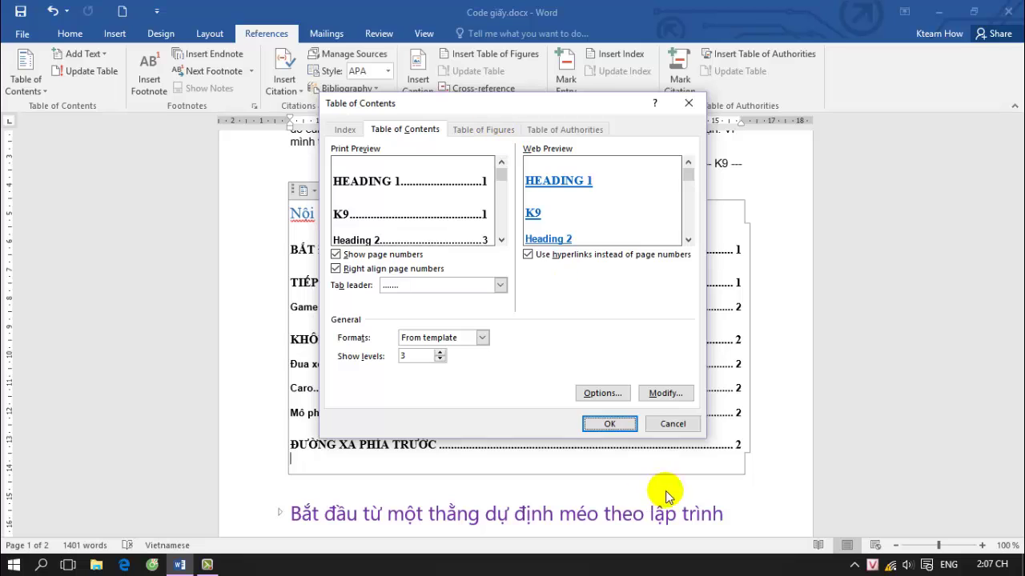
left_click(679, 431)
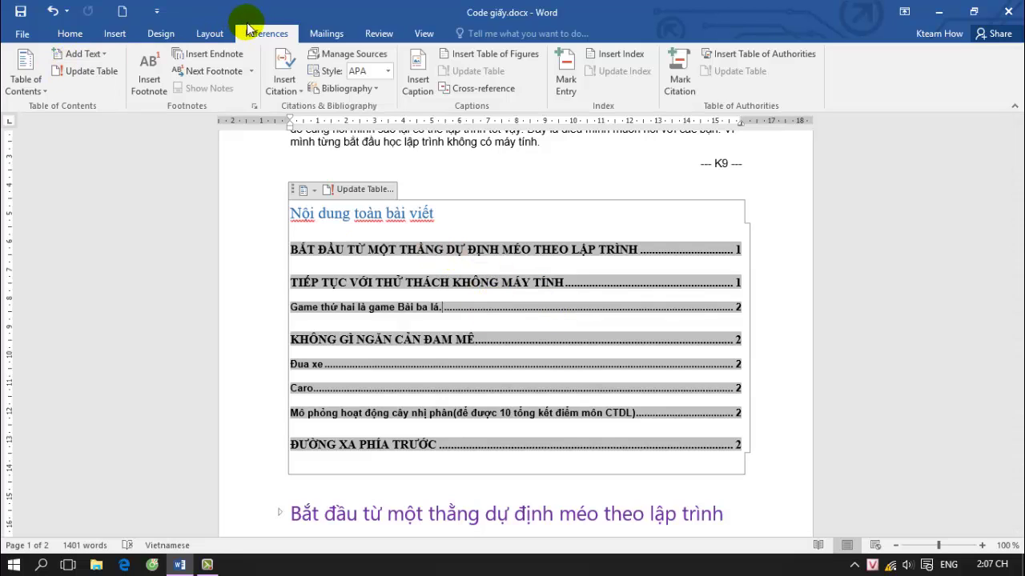
Remove the table of contents from References, undo, then remove it via the TOC control's dropdown
left_click(26, 84)
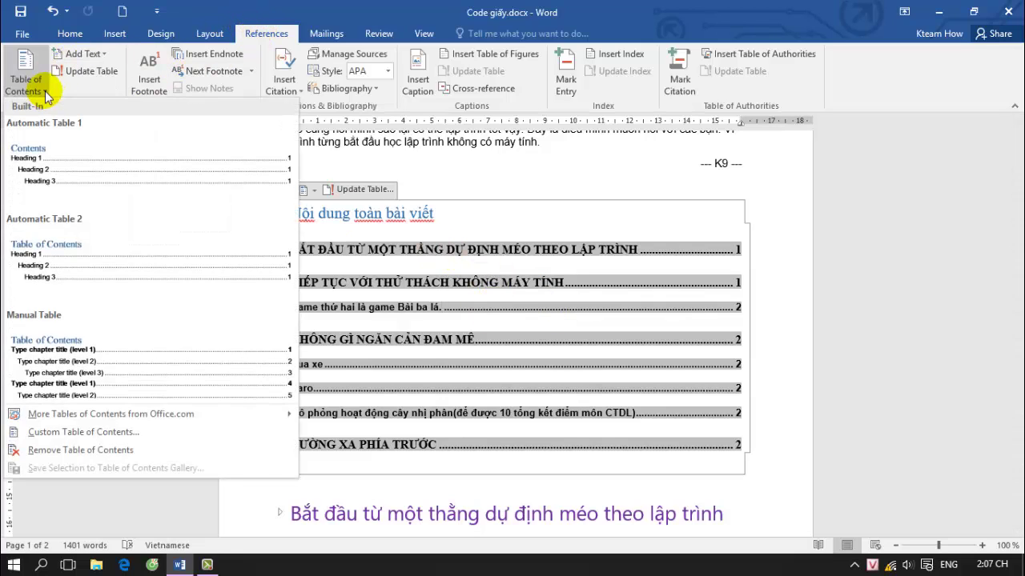
left_click(80, 450)
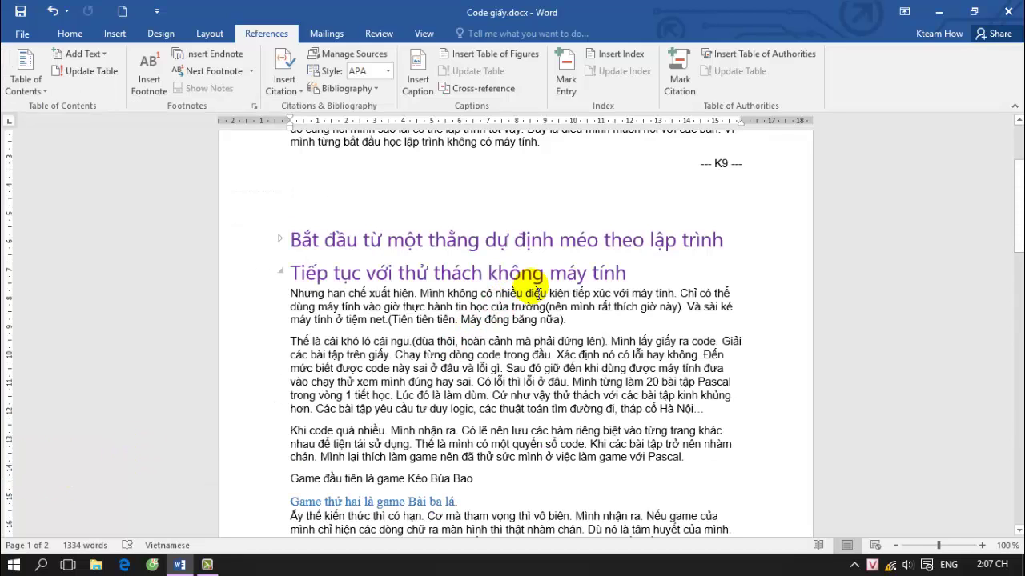
key("ctrl+z")
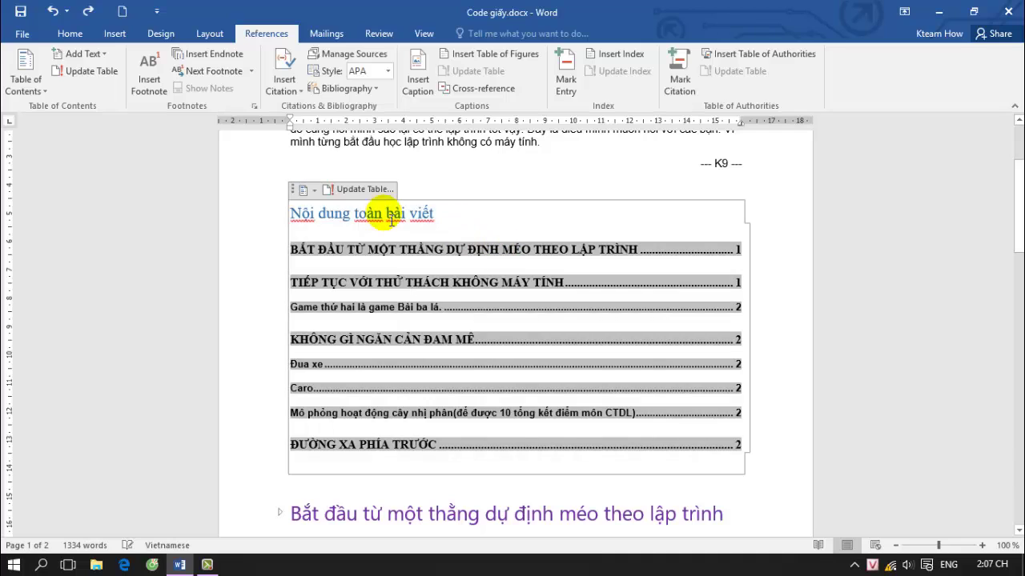
left_click(312, 192)
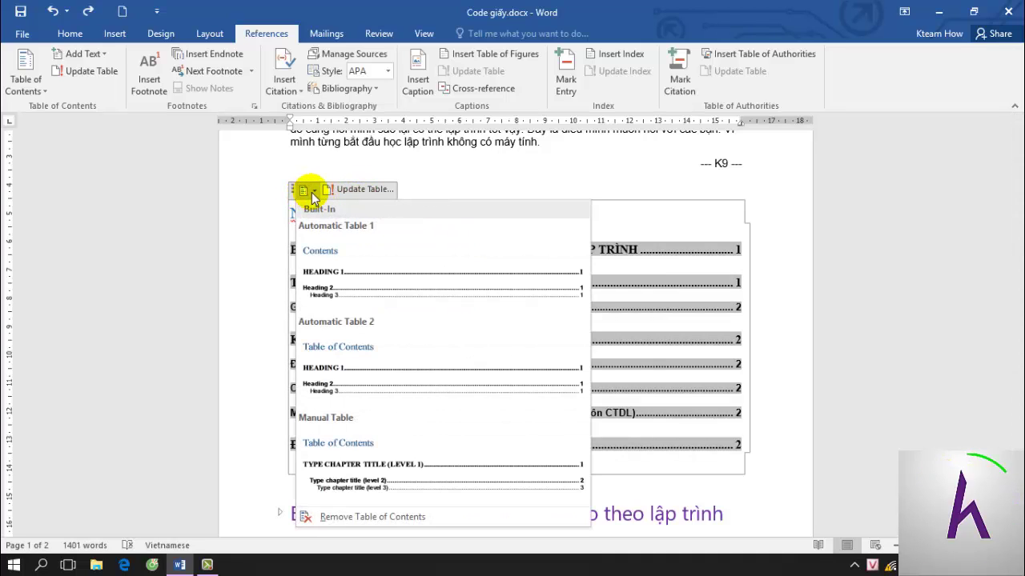
left_click(314, 190)
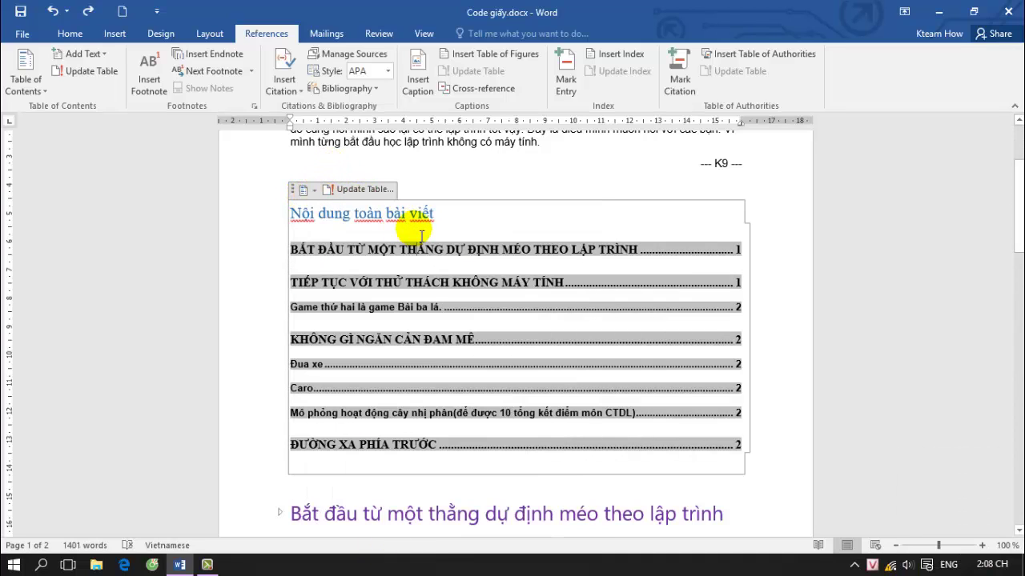
left_click(315, 190)
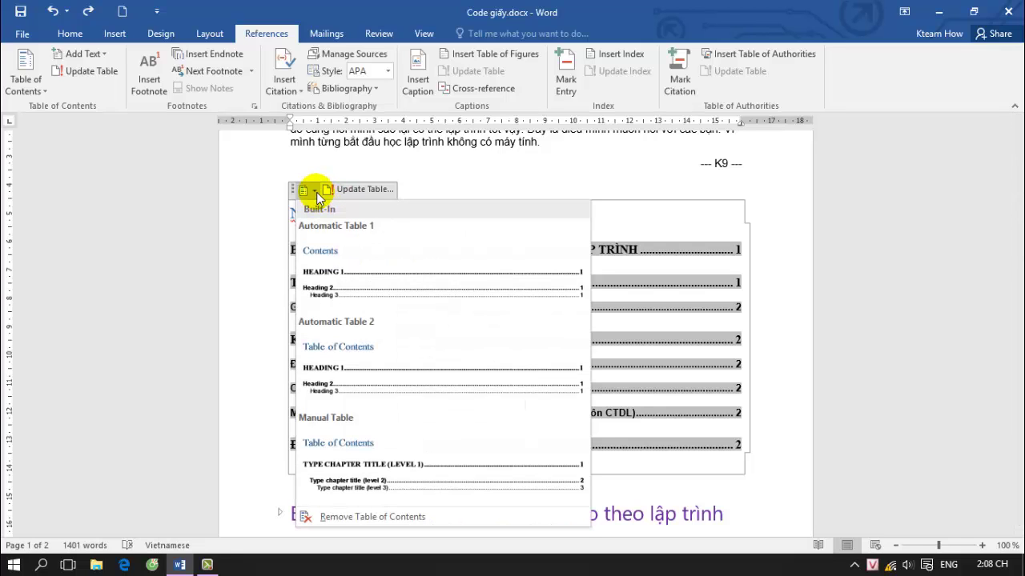
left_click(332, 517)
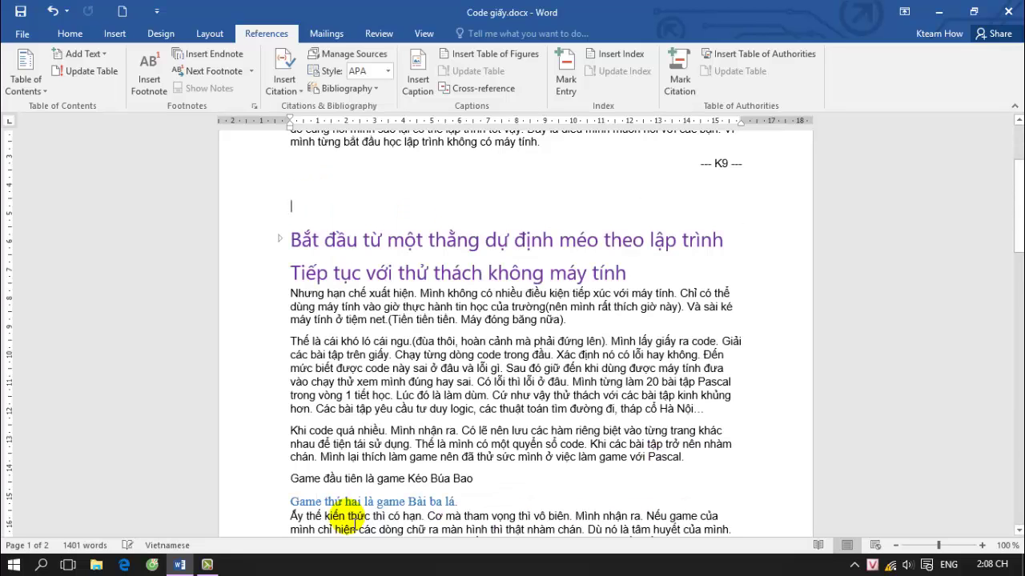